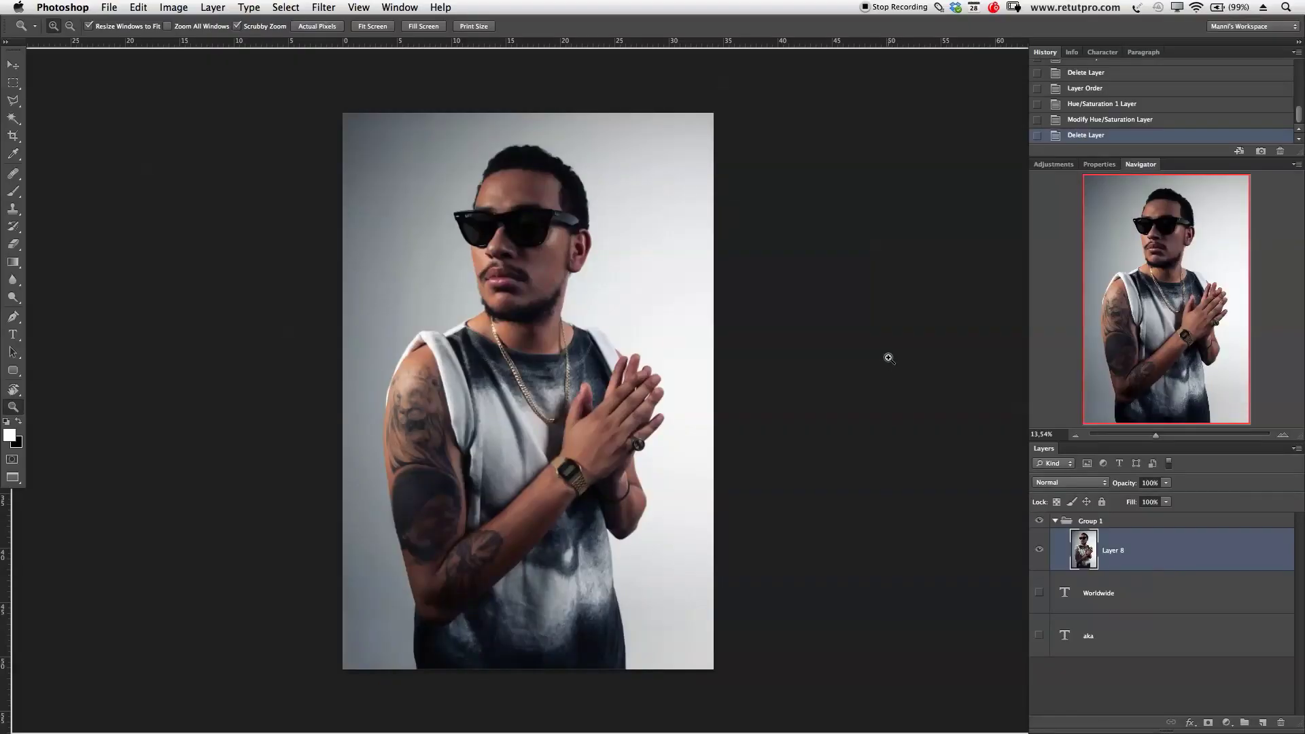
Rename the portrait layer in Group 1 from 'Layer 8' to '1'.
double_click(1114, 550)
type("1")
key("Return")
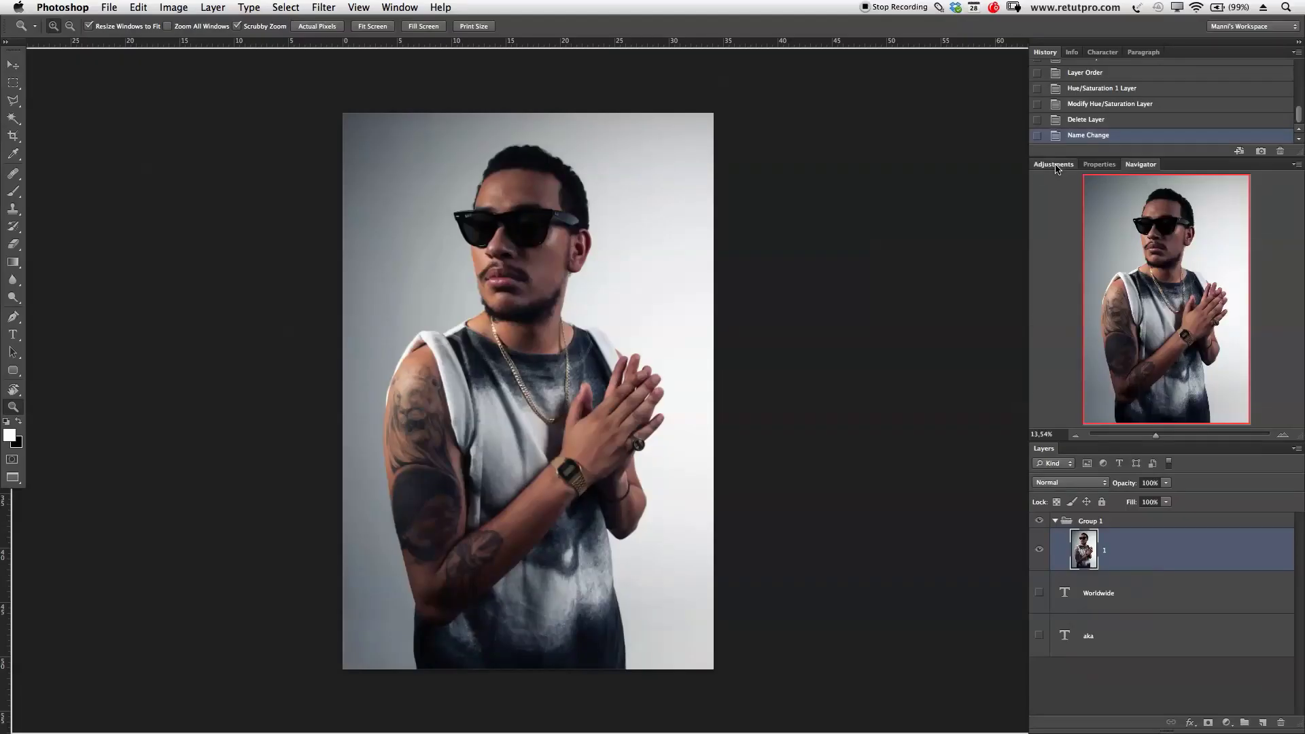
Add Hue/Saturation at Saturation -100 and Lightness -14, with a Curves layer above.
left_click(1054, 166)
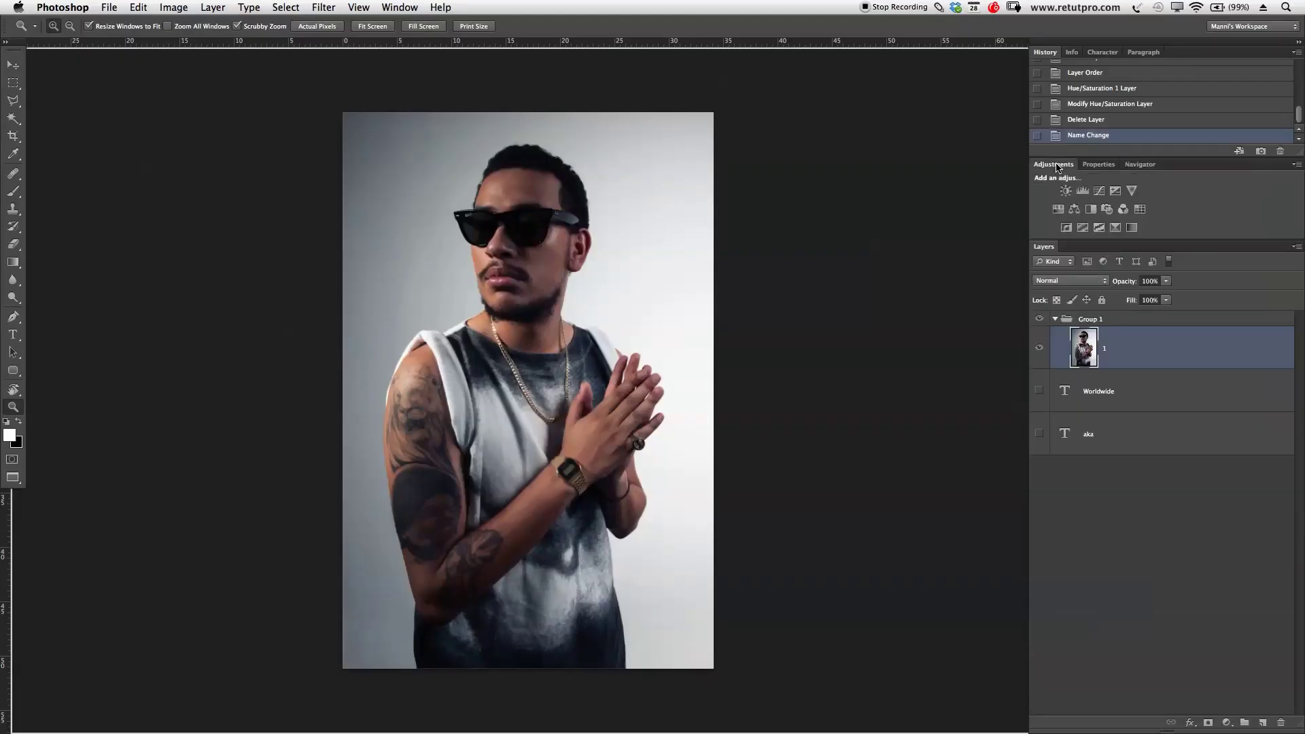
left_click(1057, 208)
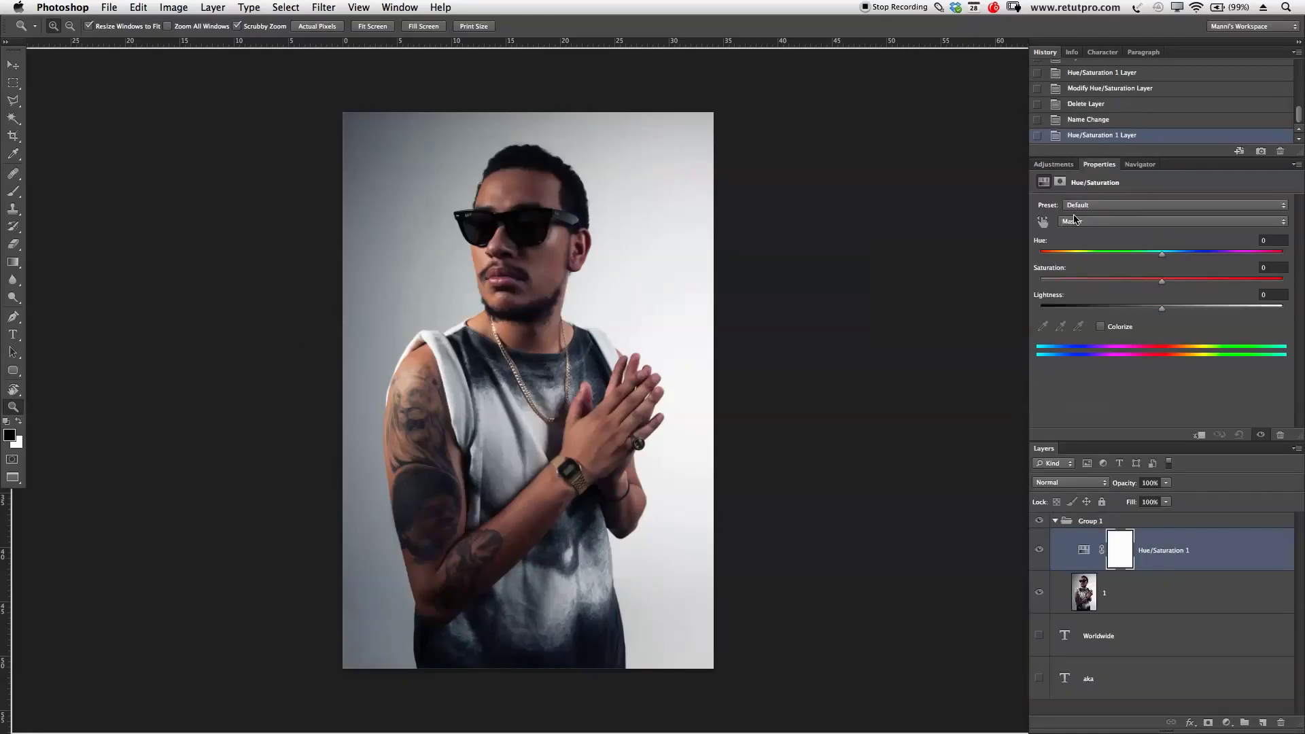
left_click(1164, 284)
left_click_drag(1155, 286, 1028, 281)
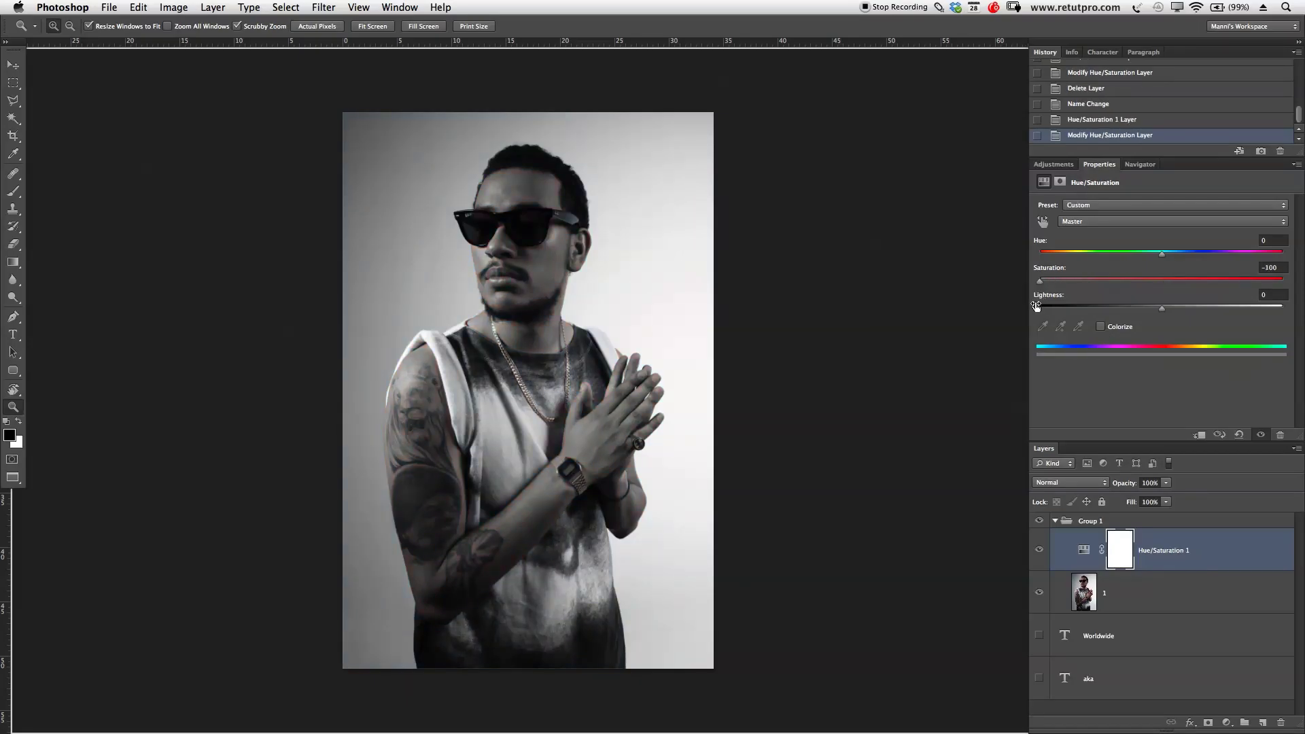
left_click(1056, 294)
left_click(1164, 312)
left_click_drag(1159, 312, 1149, 312)
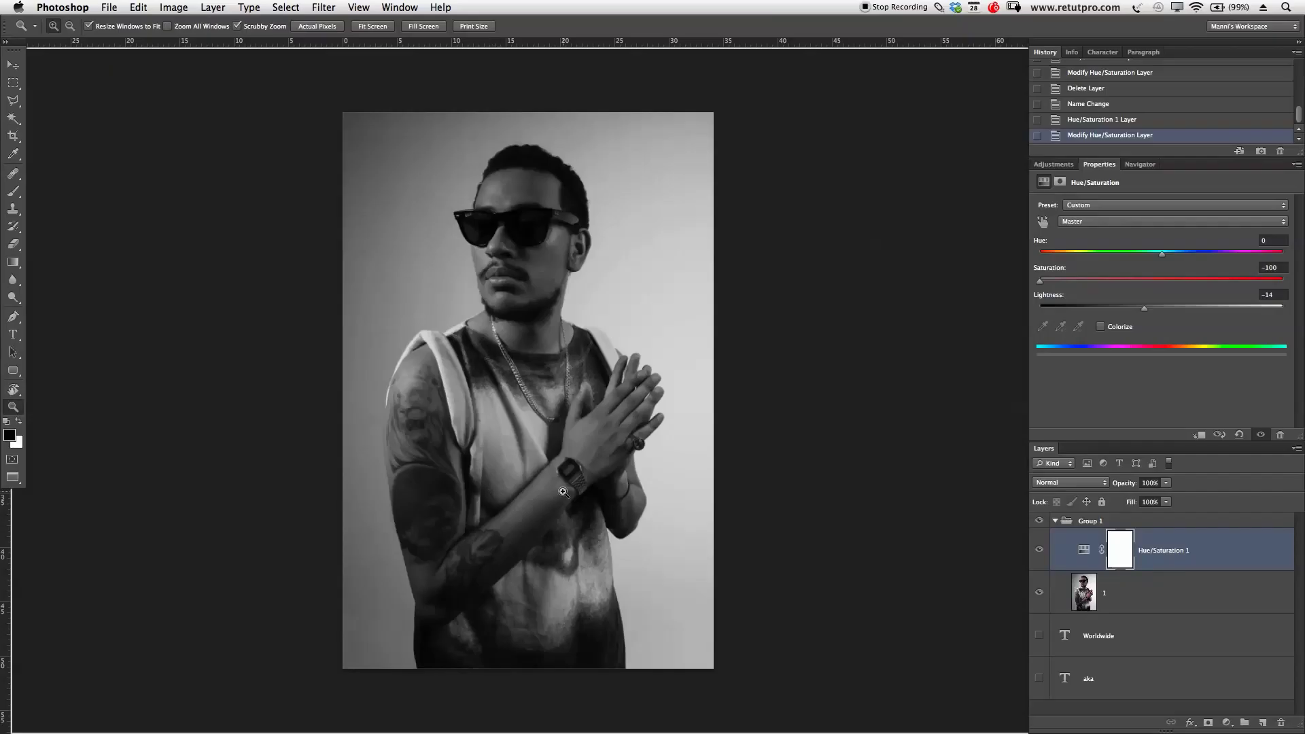
left_click(1053, 164)
left_click(1099, 192)
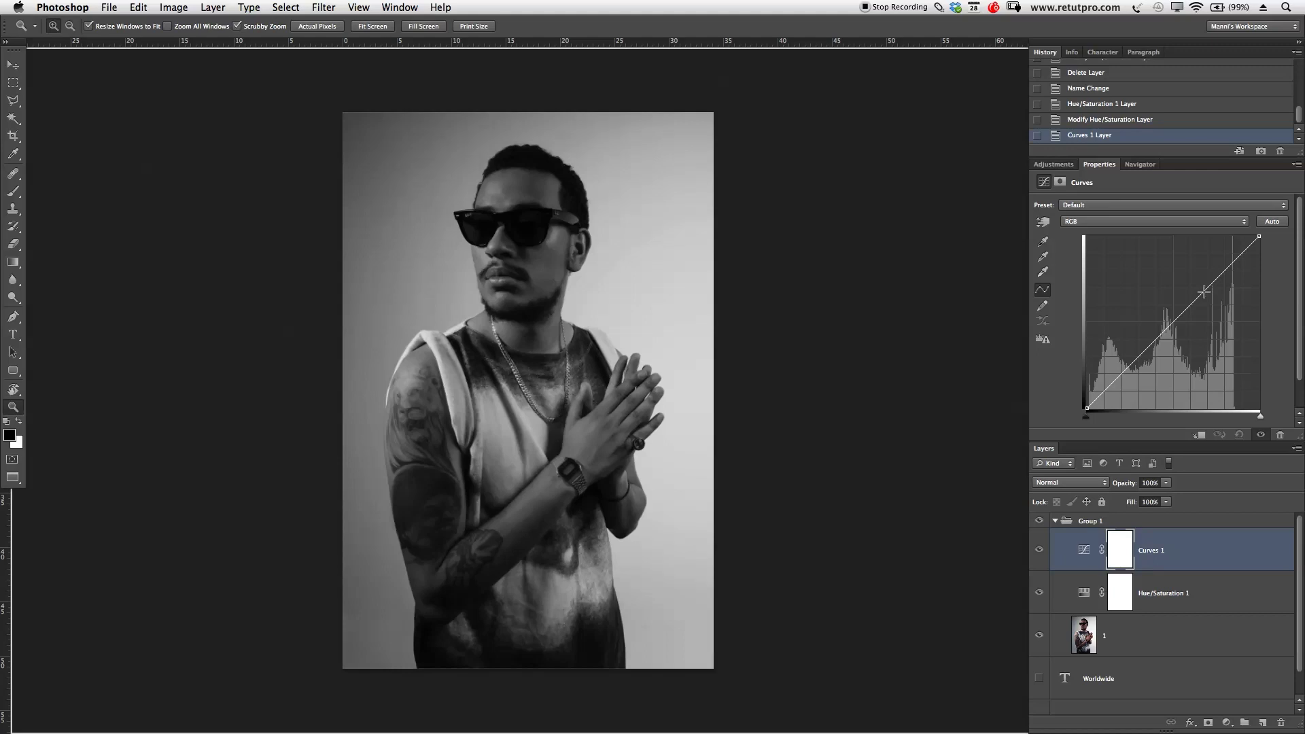
Raise the RGB curve's highlight point and add a shadow point at input 68, output 75.
left_click(1074, 227)
left_click(1237, 237)
left_click(1231, 264)
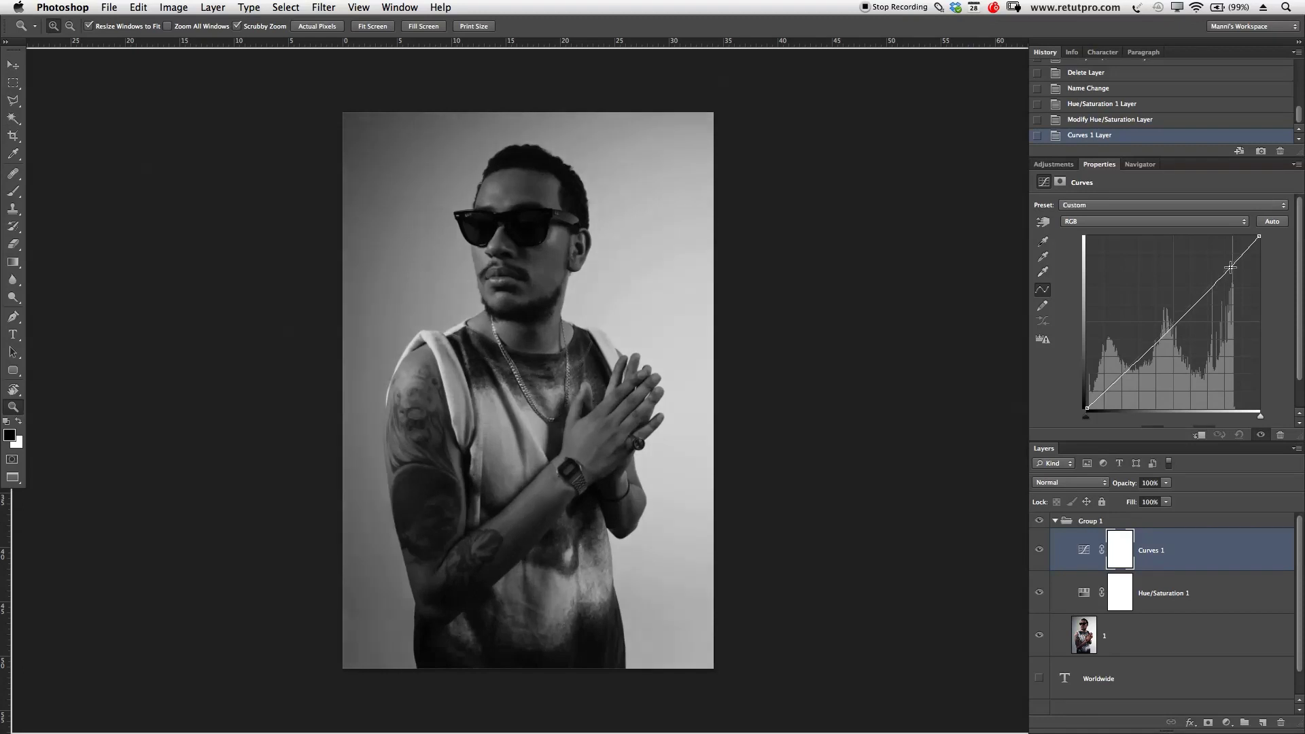
left_click_drag(1230, 267, 1223, 263)
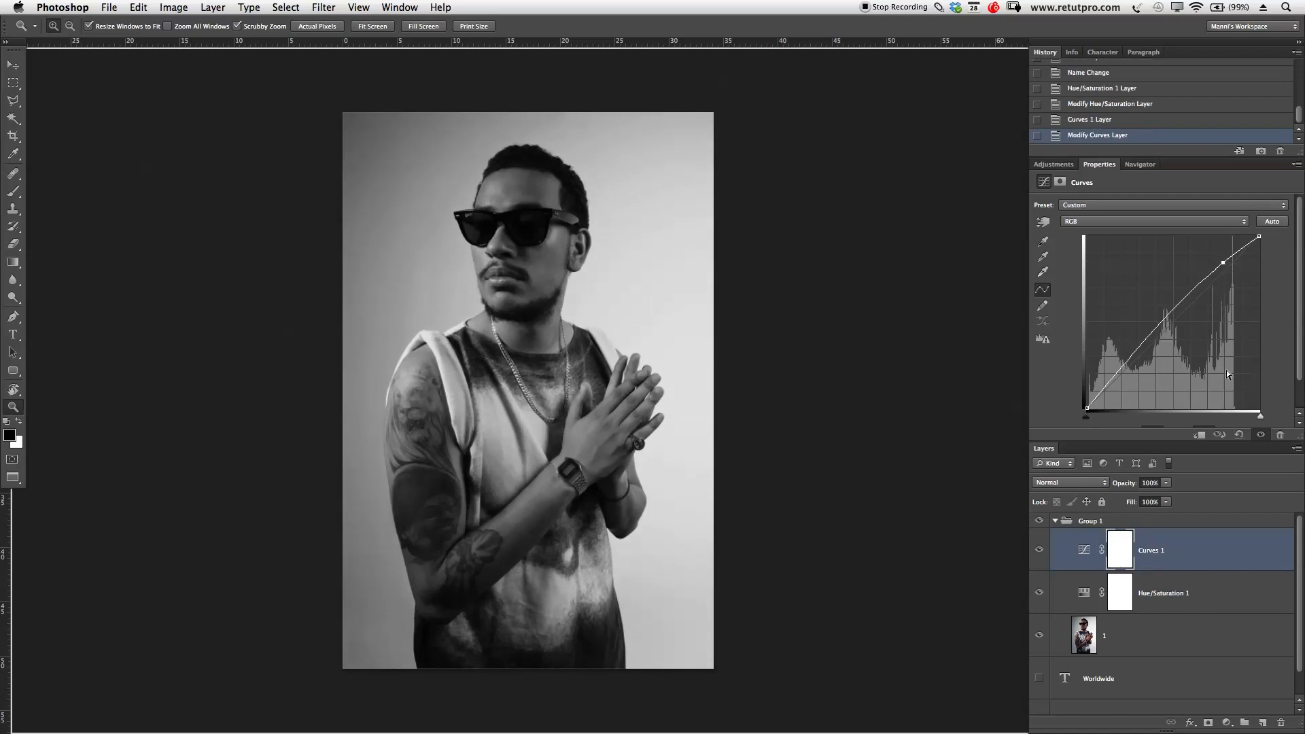
left_click_drag(1186, 441, 1186, 467)
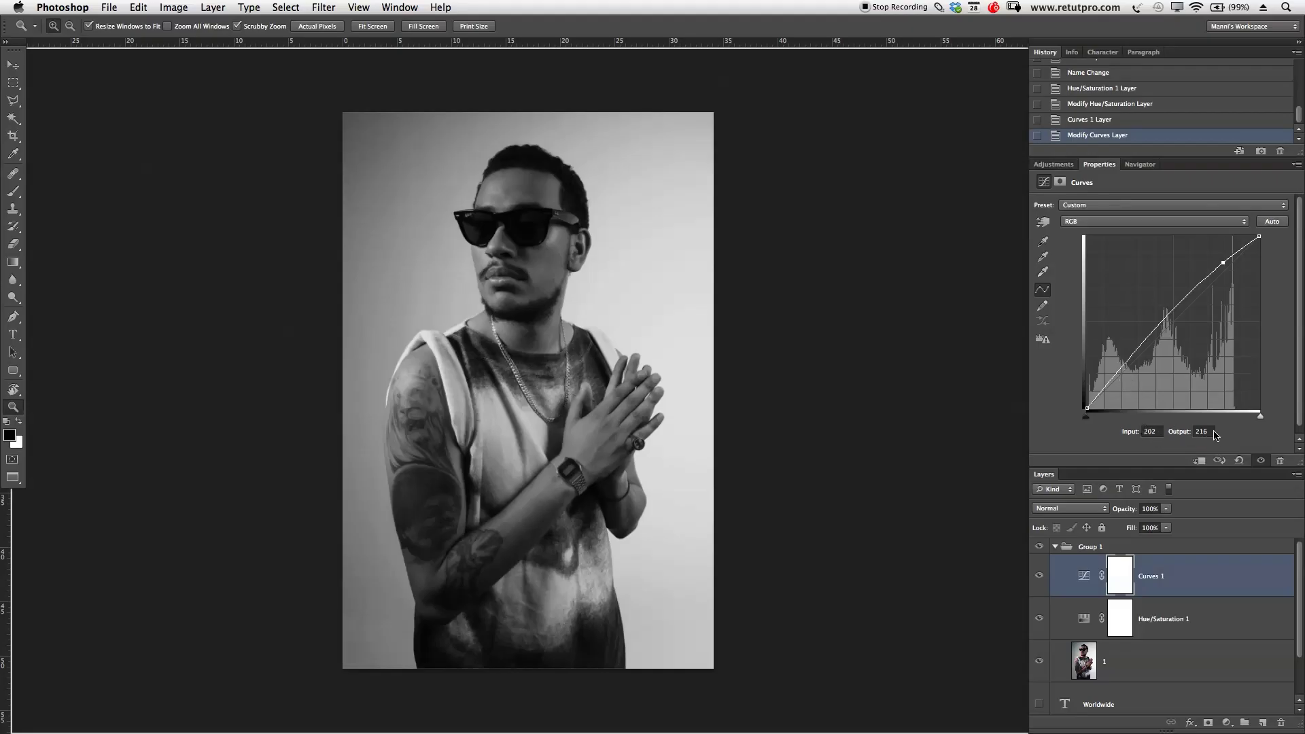
left_click(1133, 356)
left_click_drag(1133, 356, 1132, 359)
Invert the Curves 1 mask to black and set a 200 px Brush with 50% hardness.
key("ctrl+i")
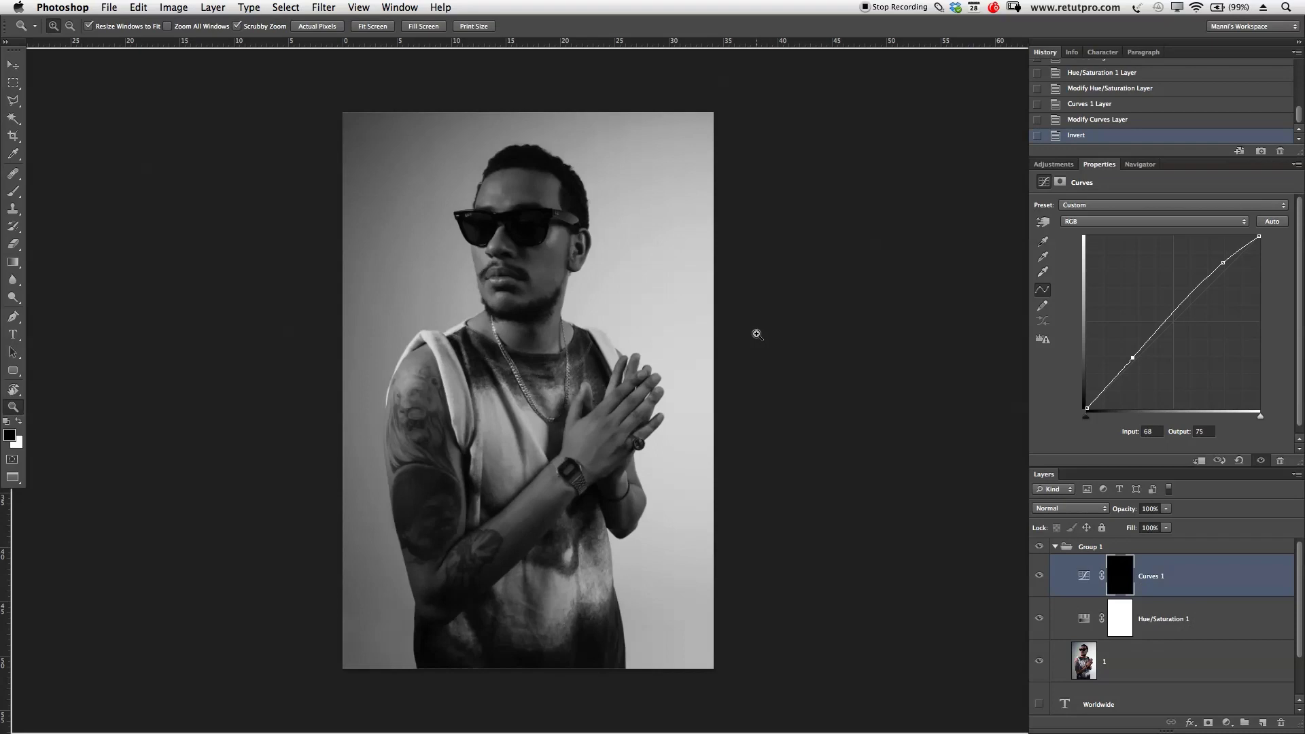
key("b")
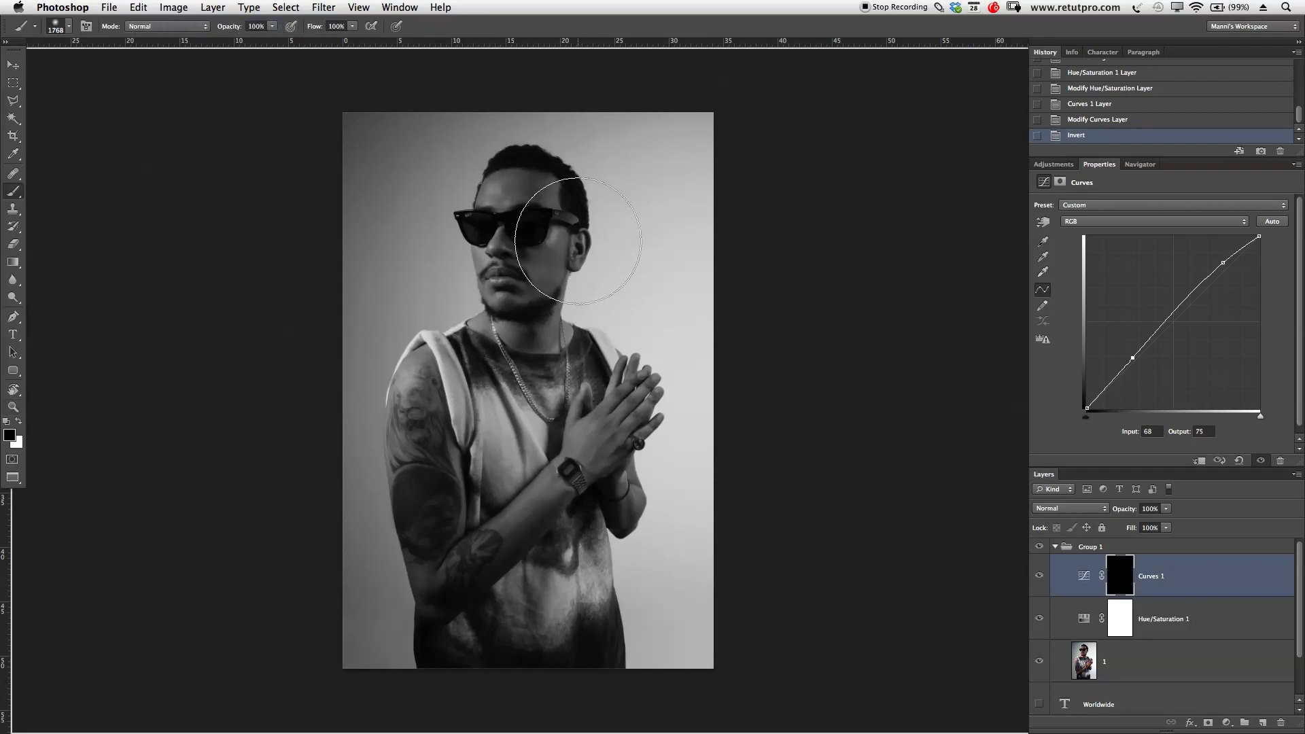
mouse_move(516, 322)
left_mouse_down()
mouse_move(552, 229)
mouse_move(549, 401)
left_mouse_up()
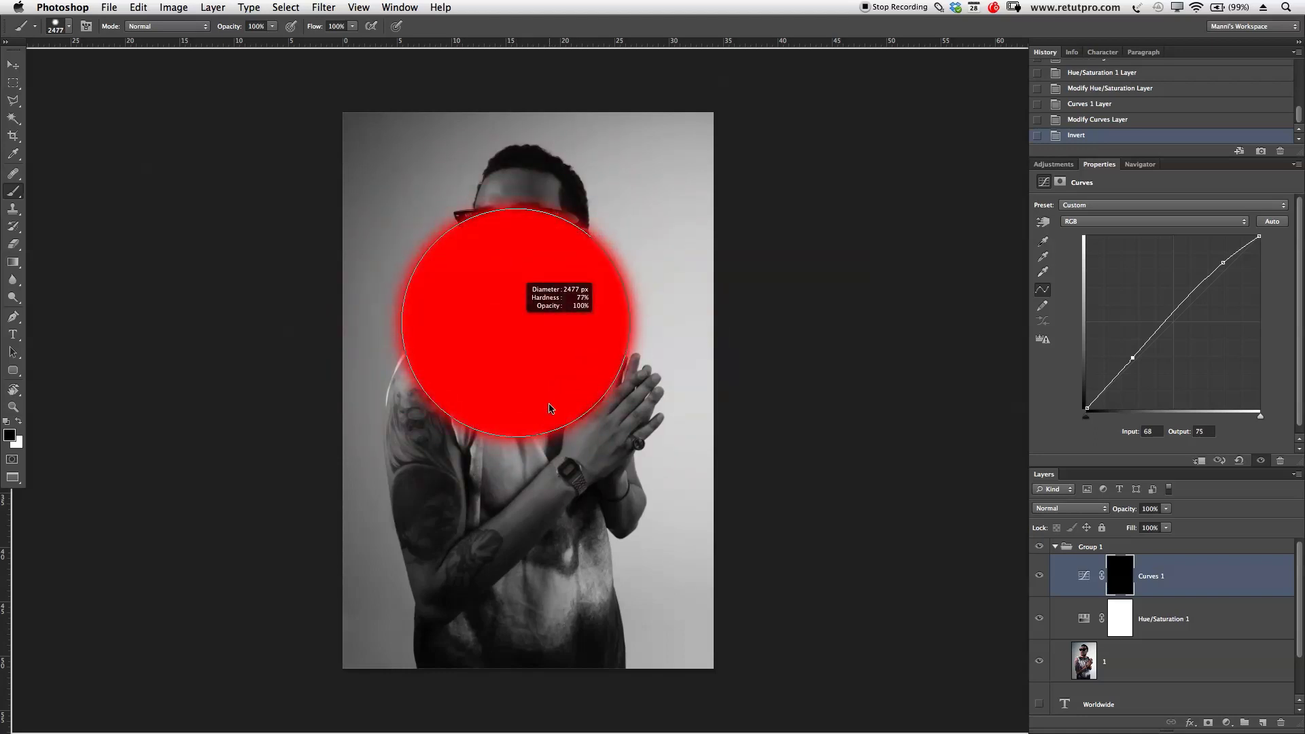
mouse_move(549, 411)
left_mouse_down()
mouse_move(480, 401)
mouse_move(485, 378)
left_mouse_up()
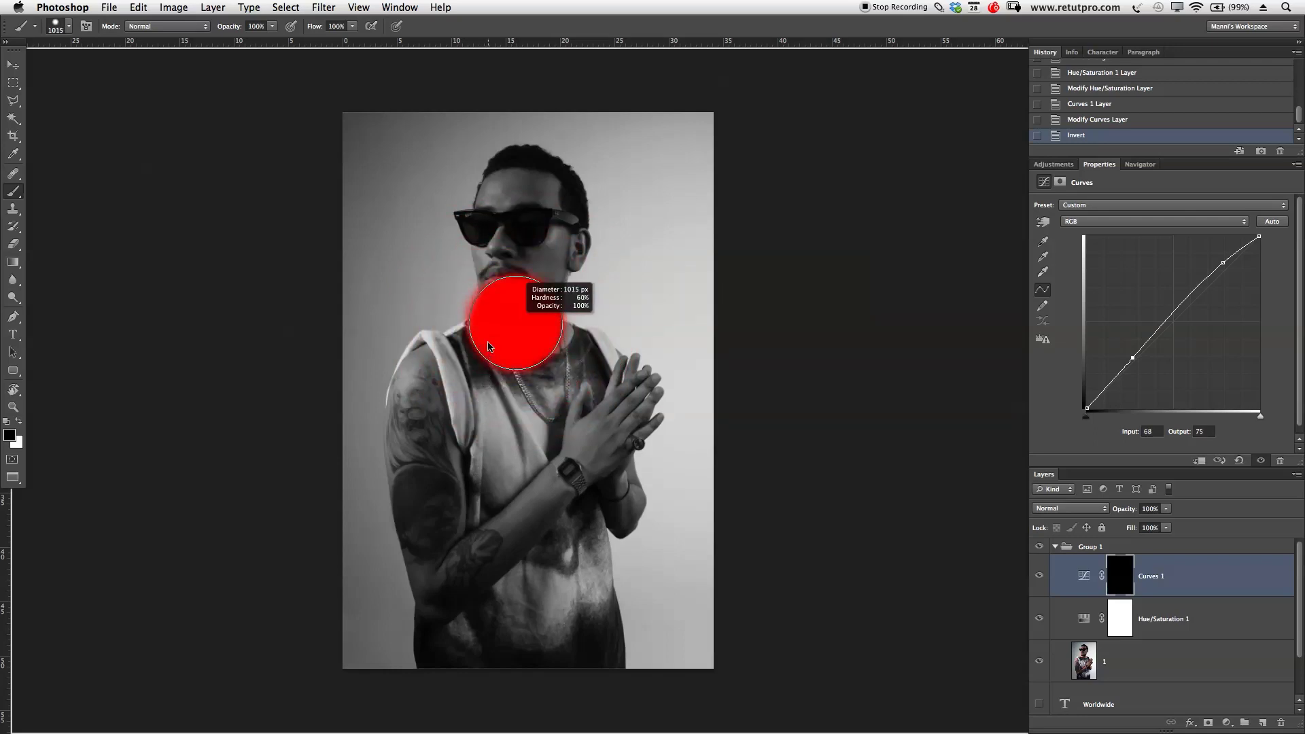
left_click_drag(490, 307, 494, 313)
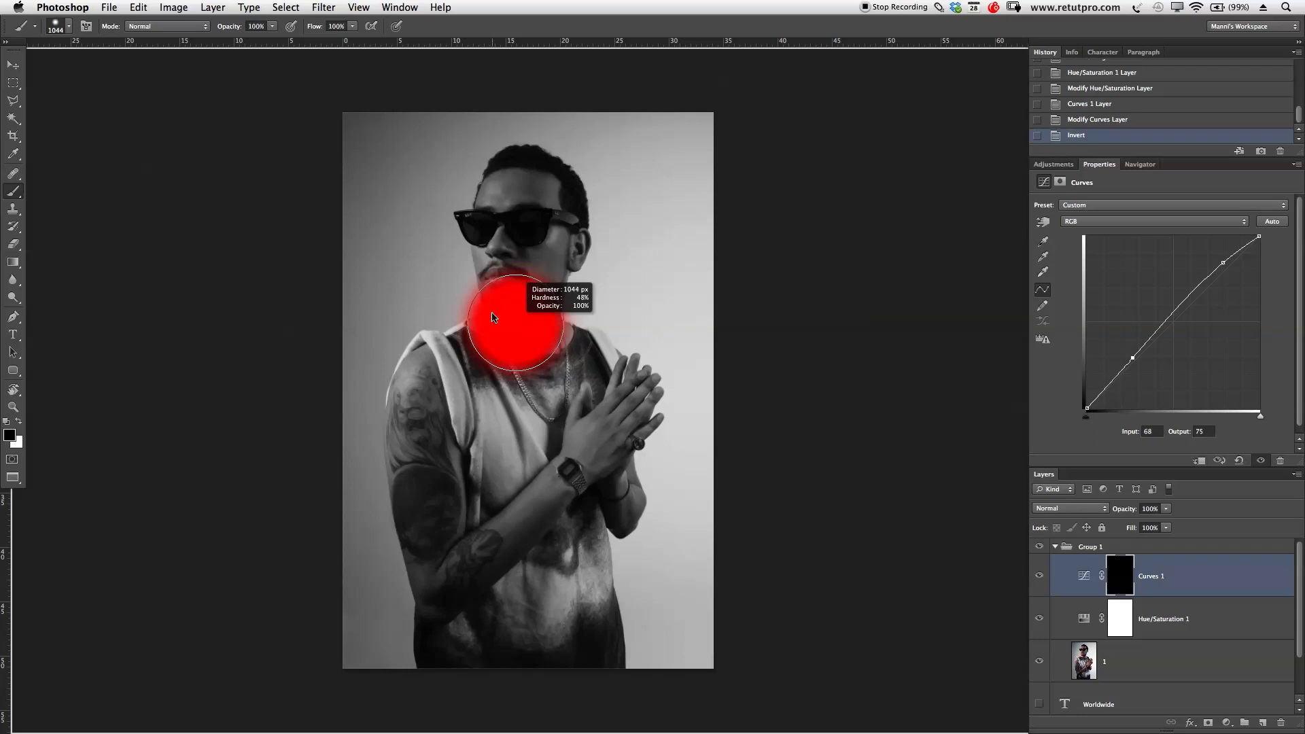
left_click_drag(515, 323, 513, 321)
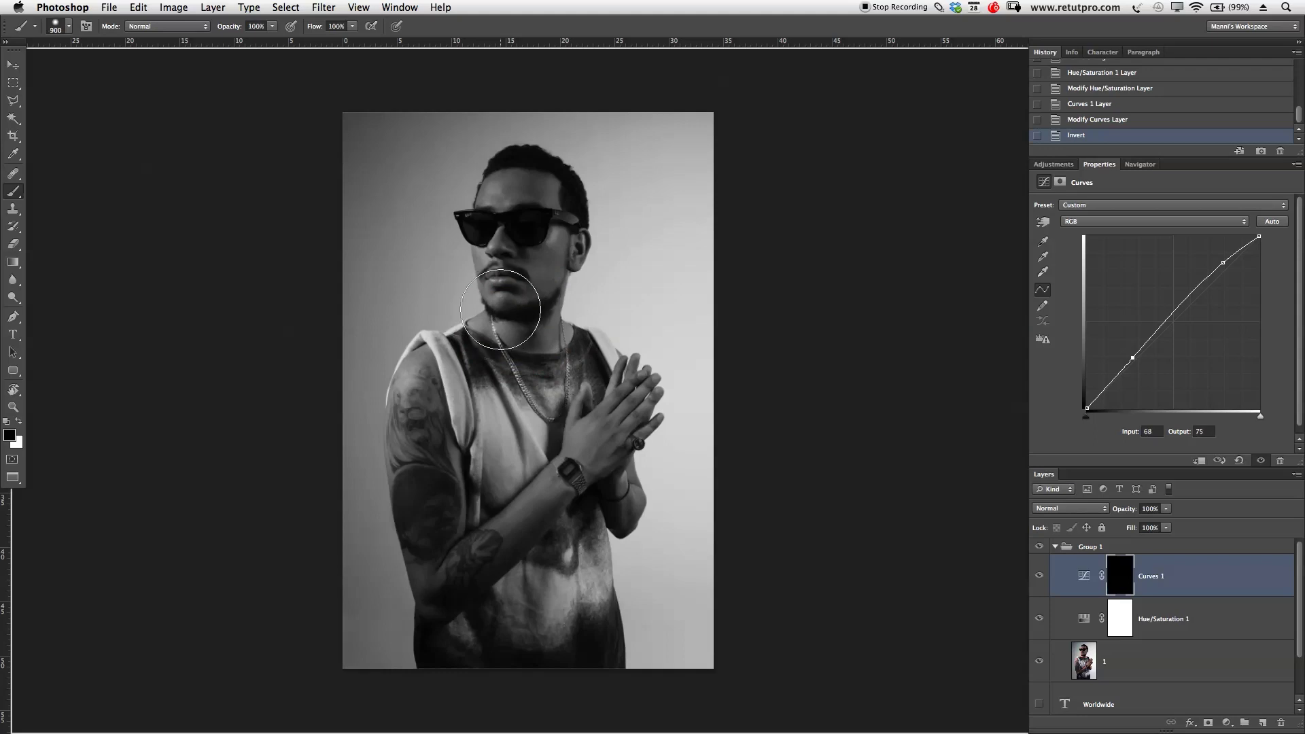
key("bracketright")
key("bracketleft")
key("bracketleft")
key("bracketleft")
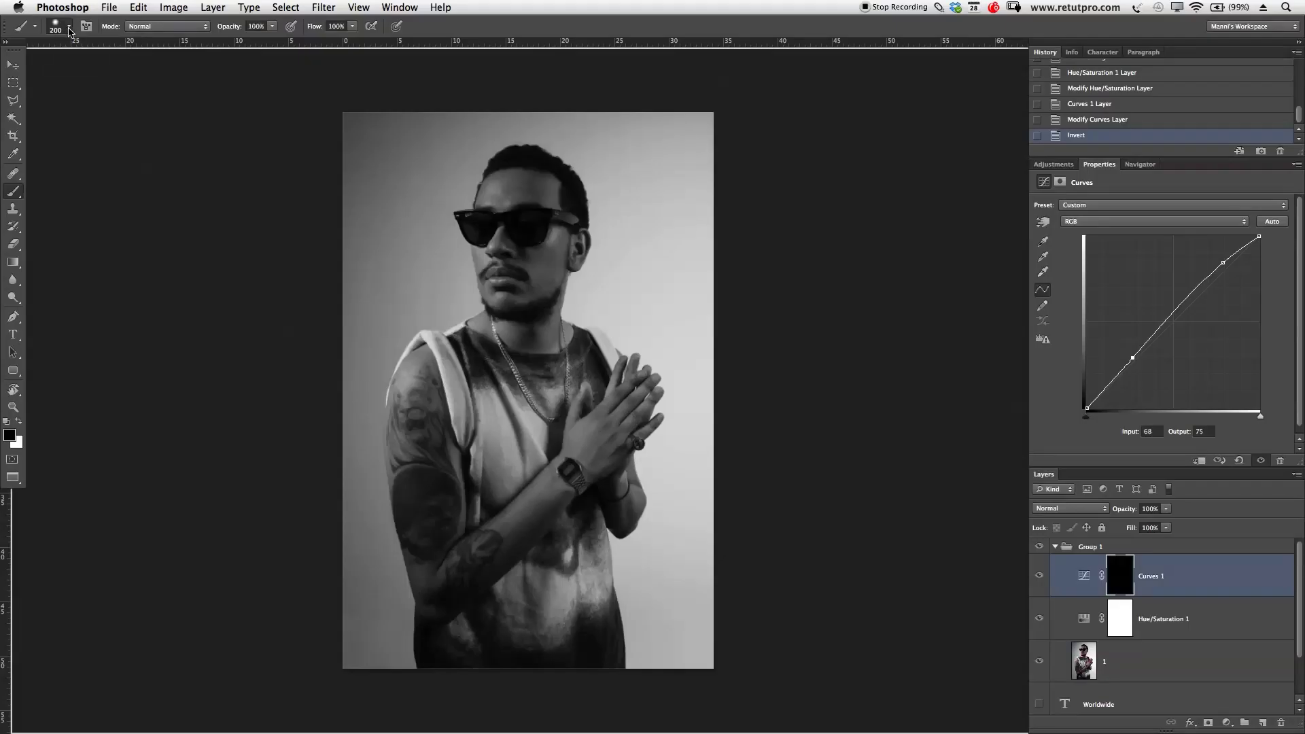
left_click(70, 31)
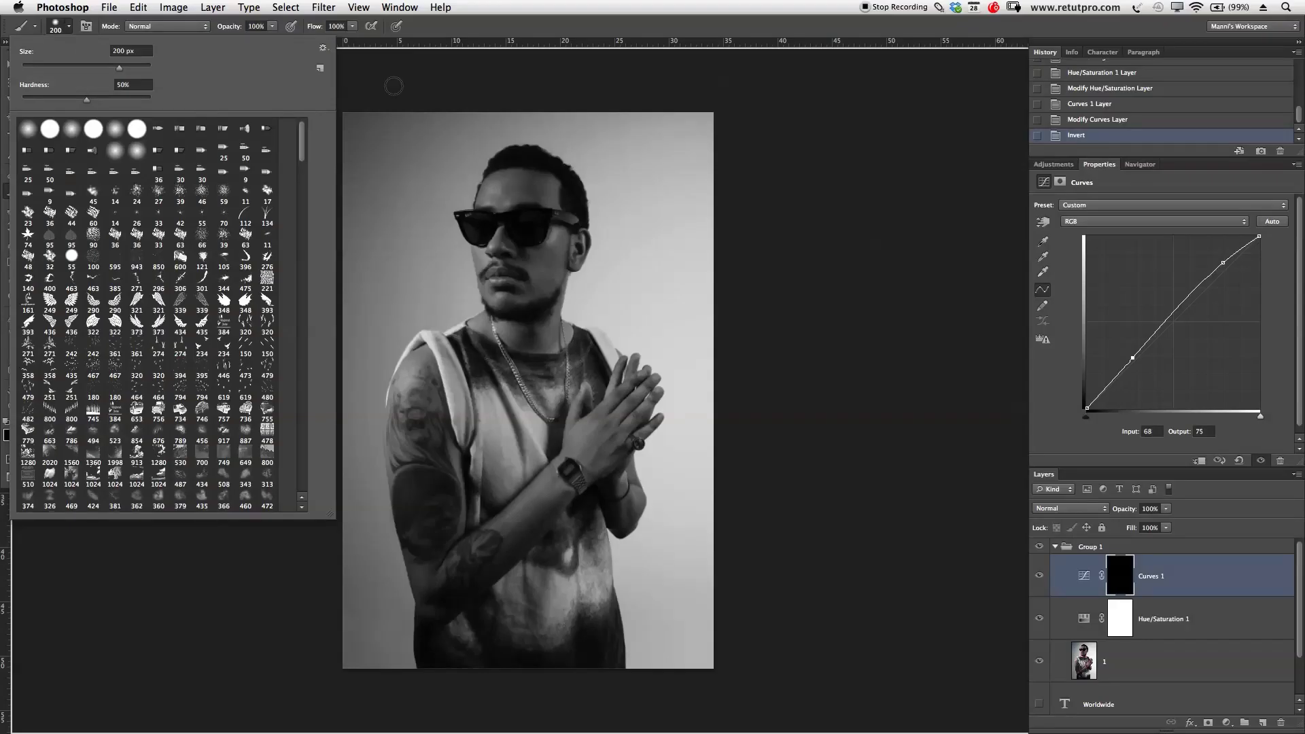
Paint white on the Curves mask over the tattooed arm, neck, face, chin and watch forearm.
left_click(394, 86)
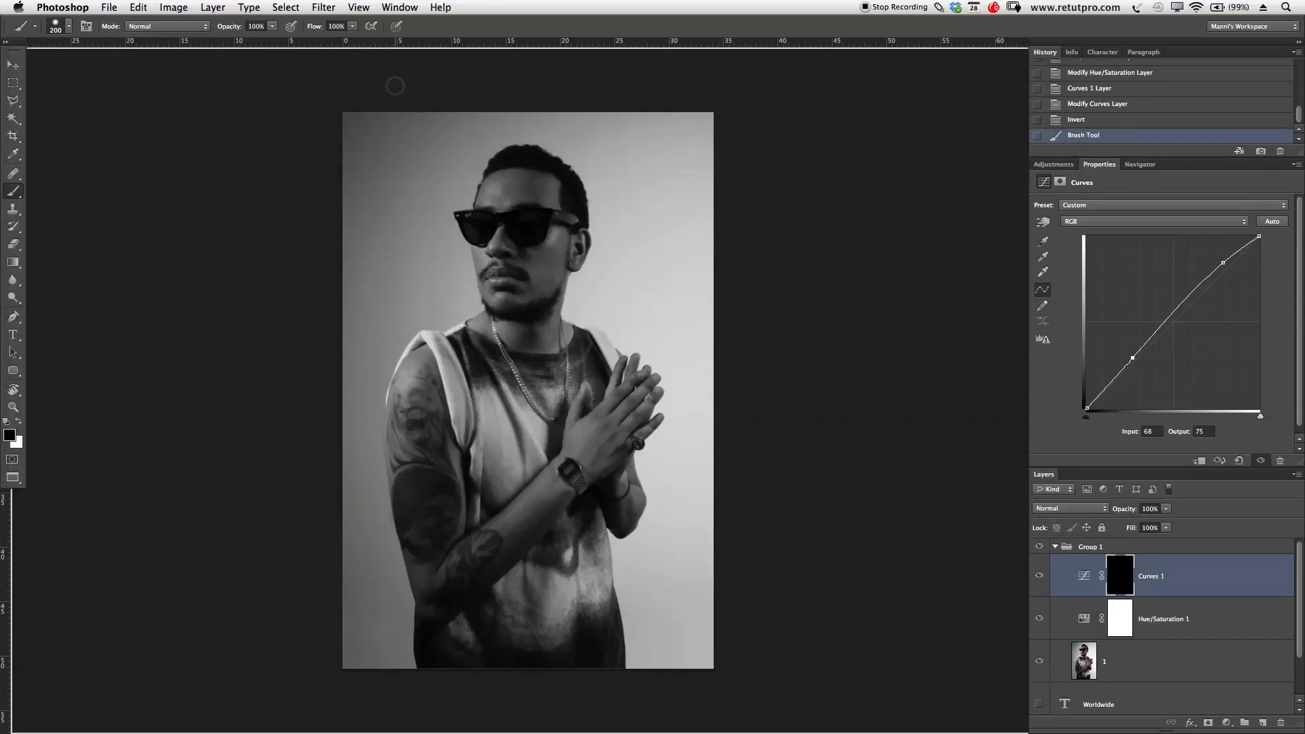
key("x")
key("bracketright")
key("bracketright")
key("bracketright")
mouse_move(417, 392)
left_mouse_down()
mouse_move(437, 597)
mouse_move(632, 401)
mouse_move(575, 479)
left_mouse_up()
mouse_move(456, 574)
left_mouse_down()
mouse_move(437, 582)
mouse_move(418, 370)
mouse_move(489, 327)
mouse_move(564, 327)
left_mouse_up()
key("bracketleft")
key("bracketleft")
mouse_move(500, 259)
left_mouse_down()
mouse_move(515, 272)
mouse_move(498, 182)
mouse_move(554, 196)
mouse_move(510, 181)
left_mouse_up()
key("bracketleft")
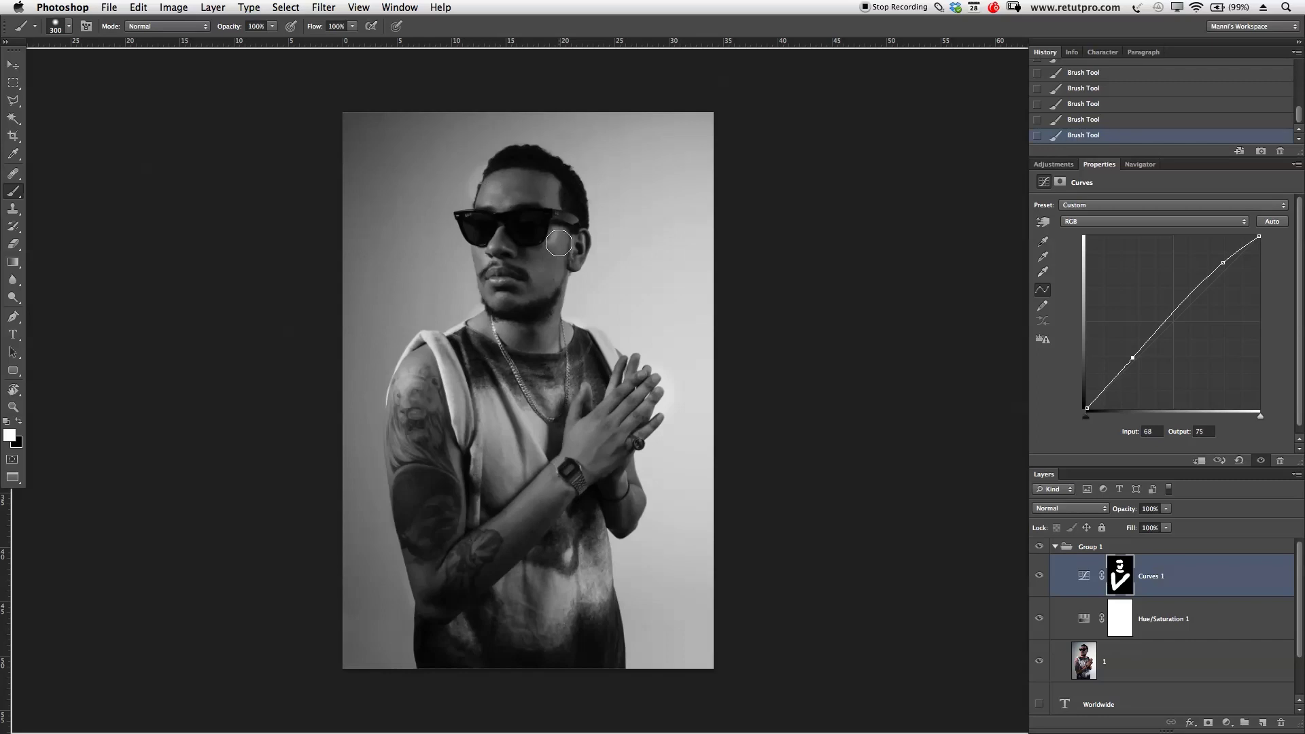
left_click_drag(518, 258, 515, 290)
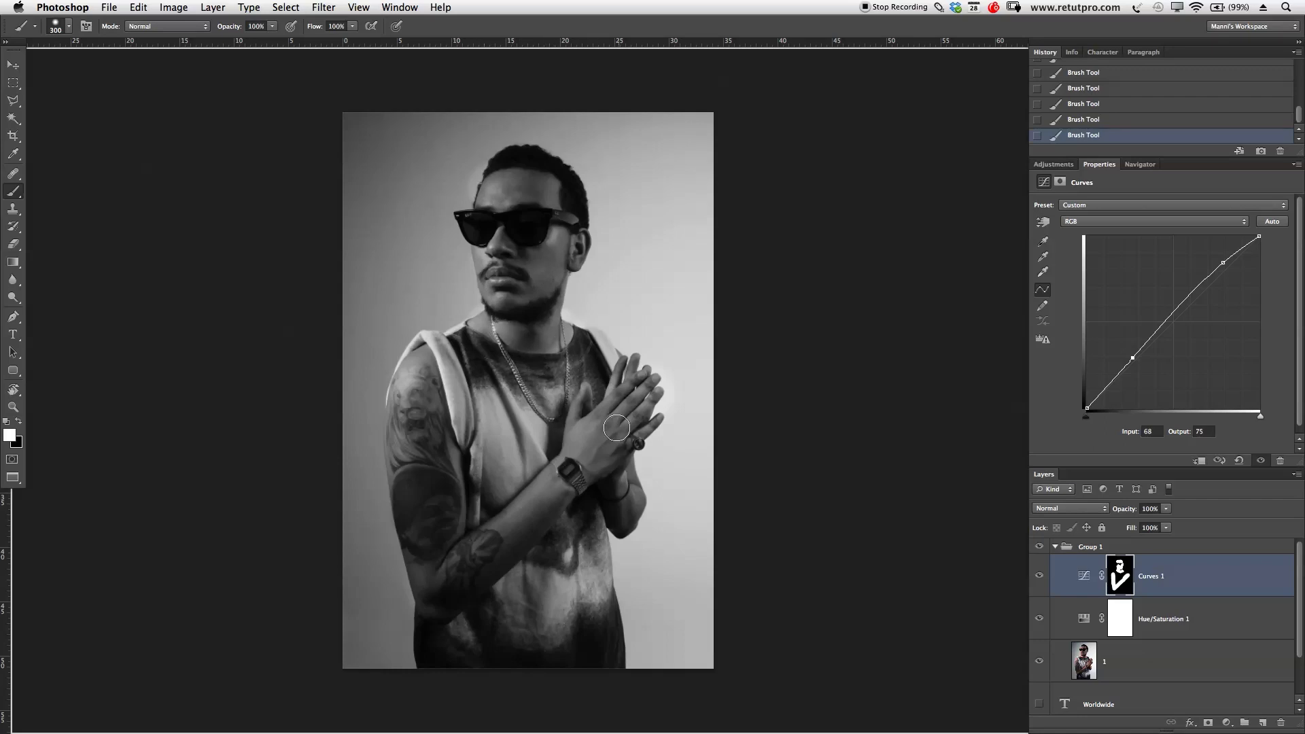
key("bracketright")
left_click_drag(622, 507, 633, 513)
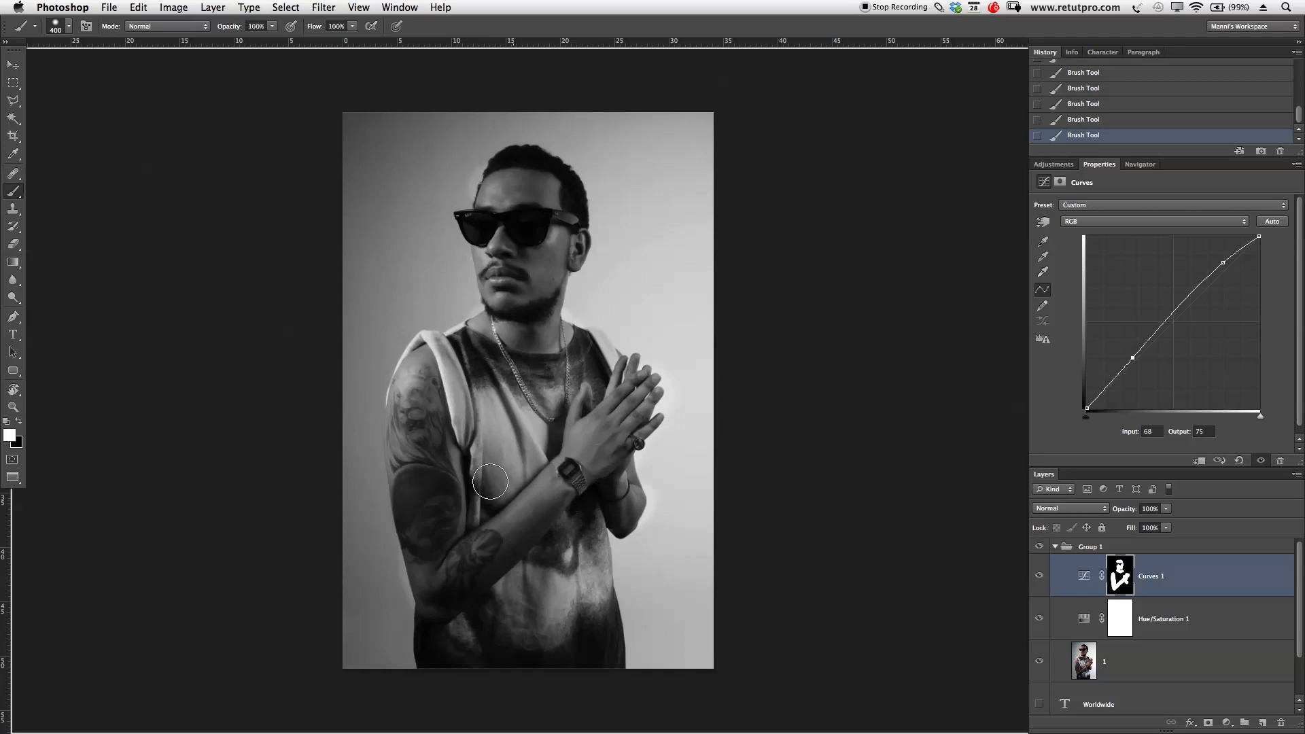
Paint black to clean the mask along the upper arm, hand edge, shoulder and neck.
key("x")
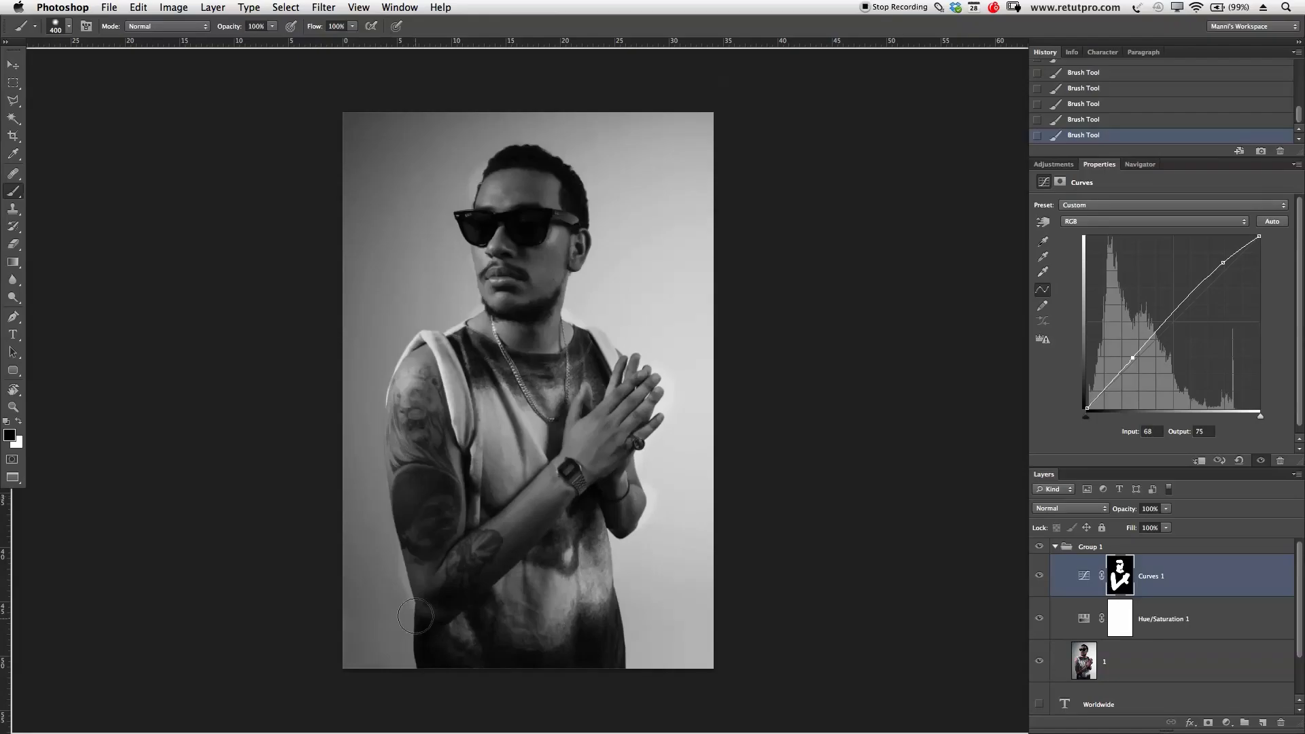
mouse_move(385, 383)
left_mouse_down()
mouse_move(398, 566)
mouse_move(375, 524)
mouse_move(408, 632)
left_mouse_up()
mouse_move(691, 541)
left_mouse_down()
mouse_move(654, 482)
mouse_move(609, 321)
left_mouse_up()
left_click_drag(443, 326, 478, 148)
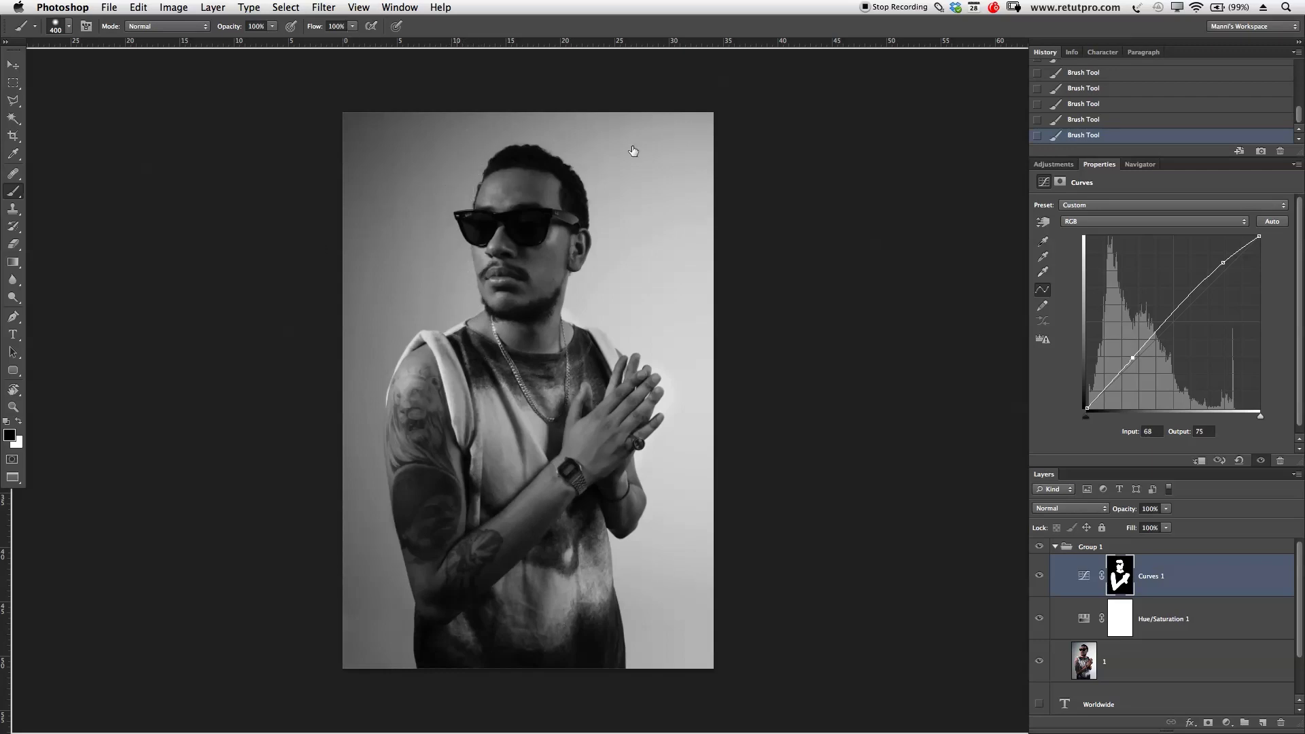
Duplicate the Curves 1 layer and rename the copy '2'.
left_click(1038, 576)
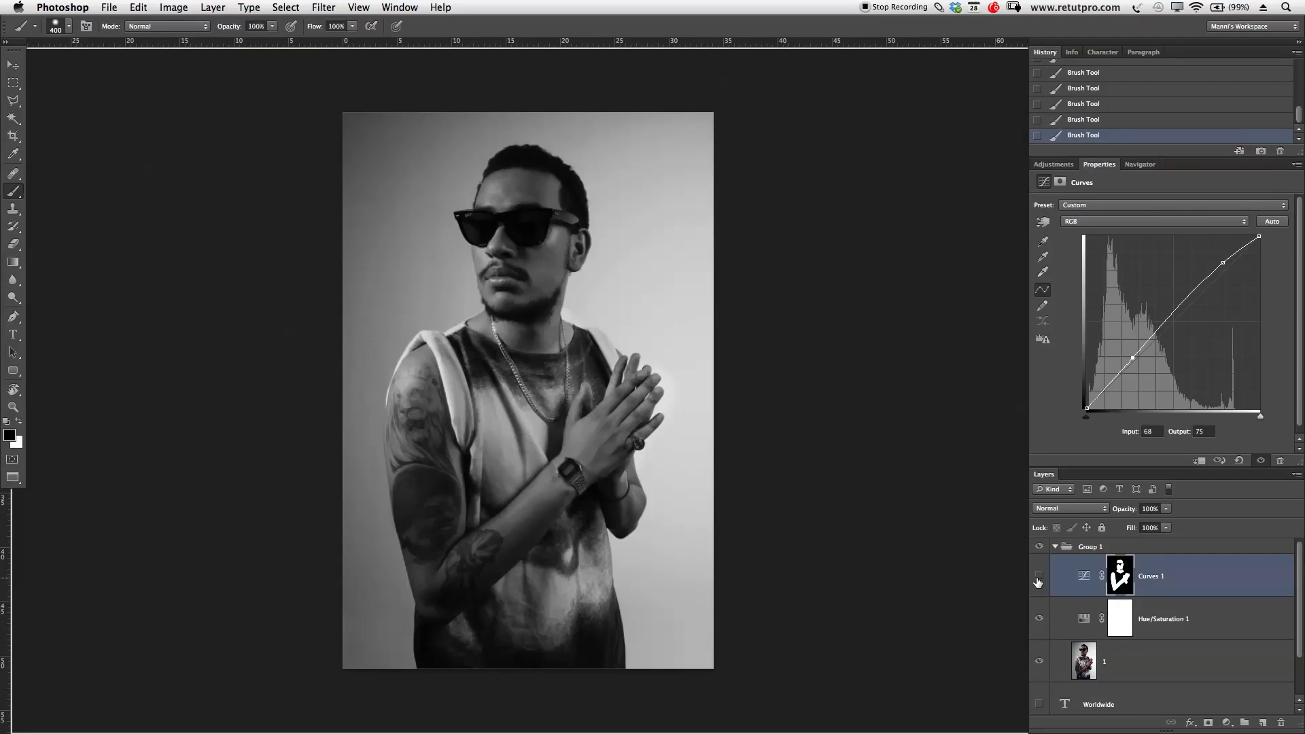
left_click(1037, 578)
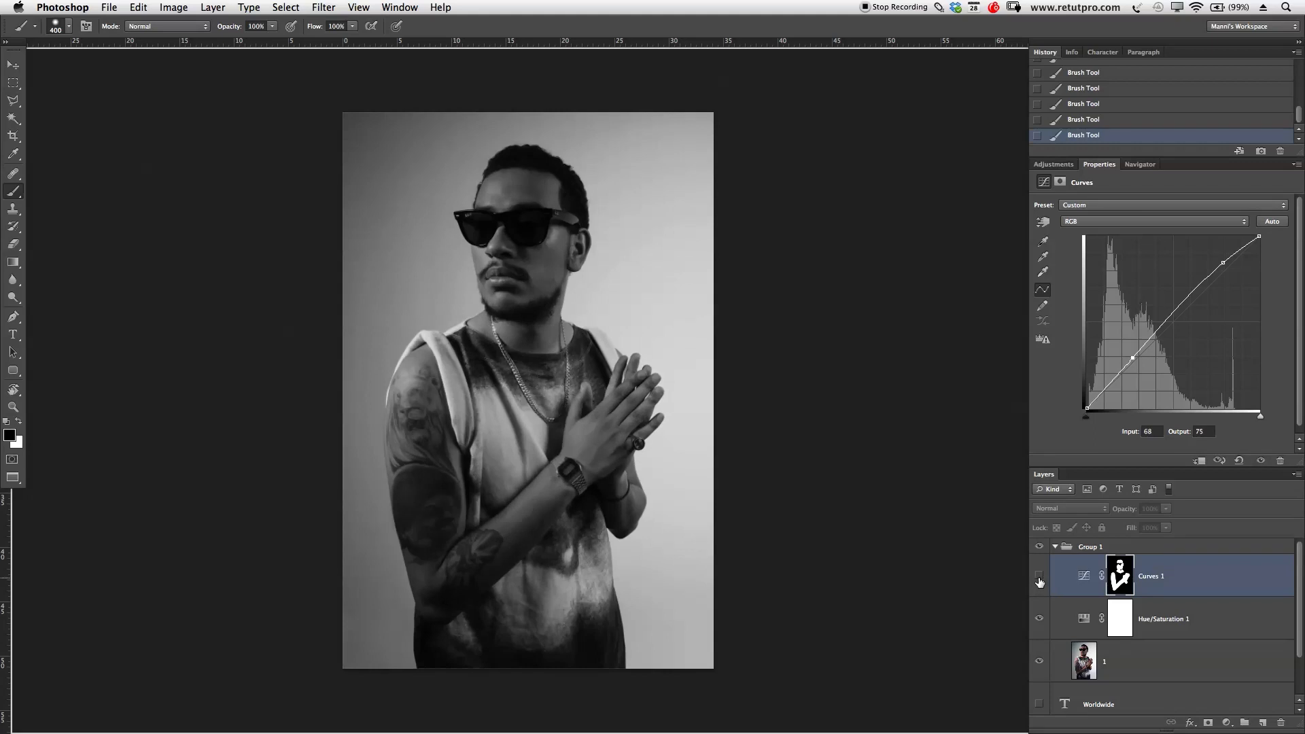
left_click(1039, 577)
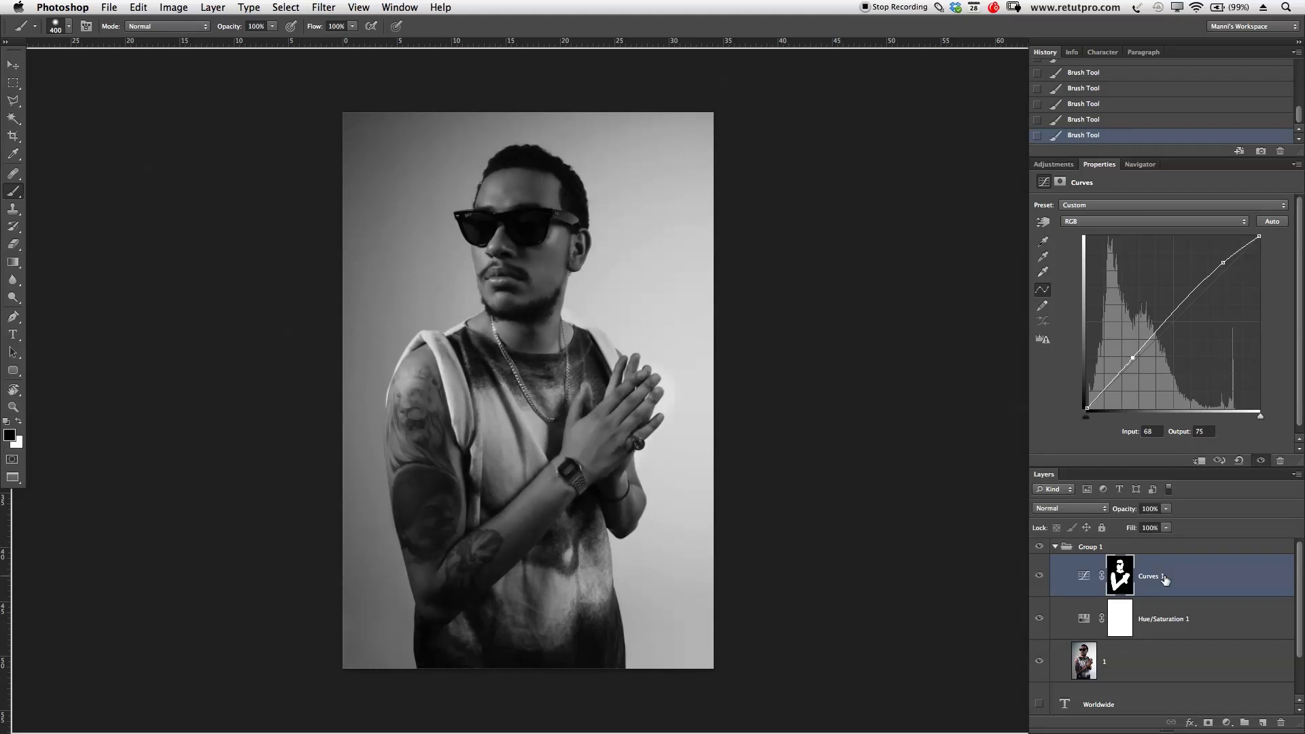
key("ctrl+j")
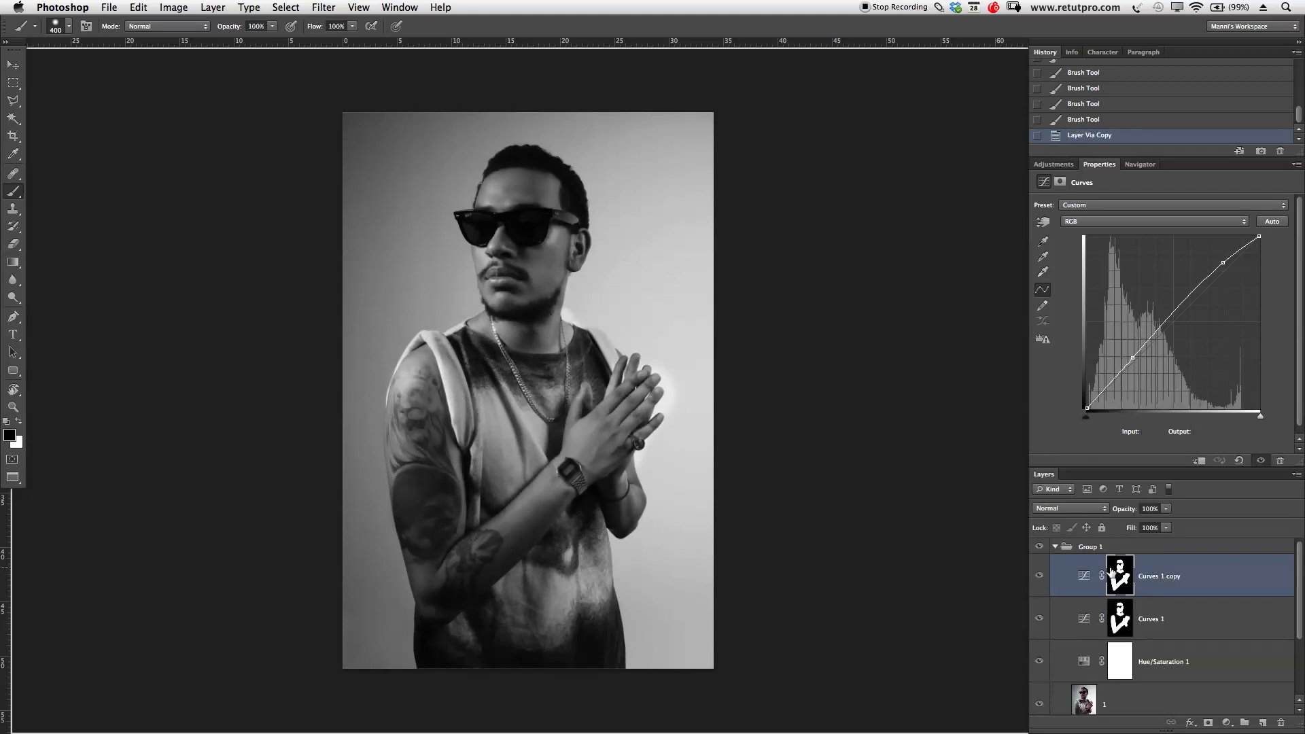
key("z")
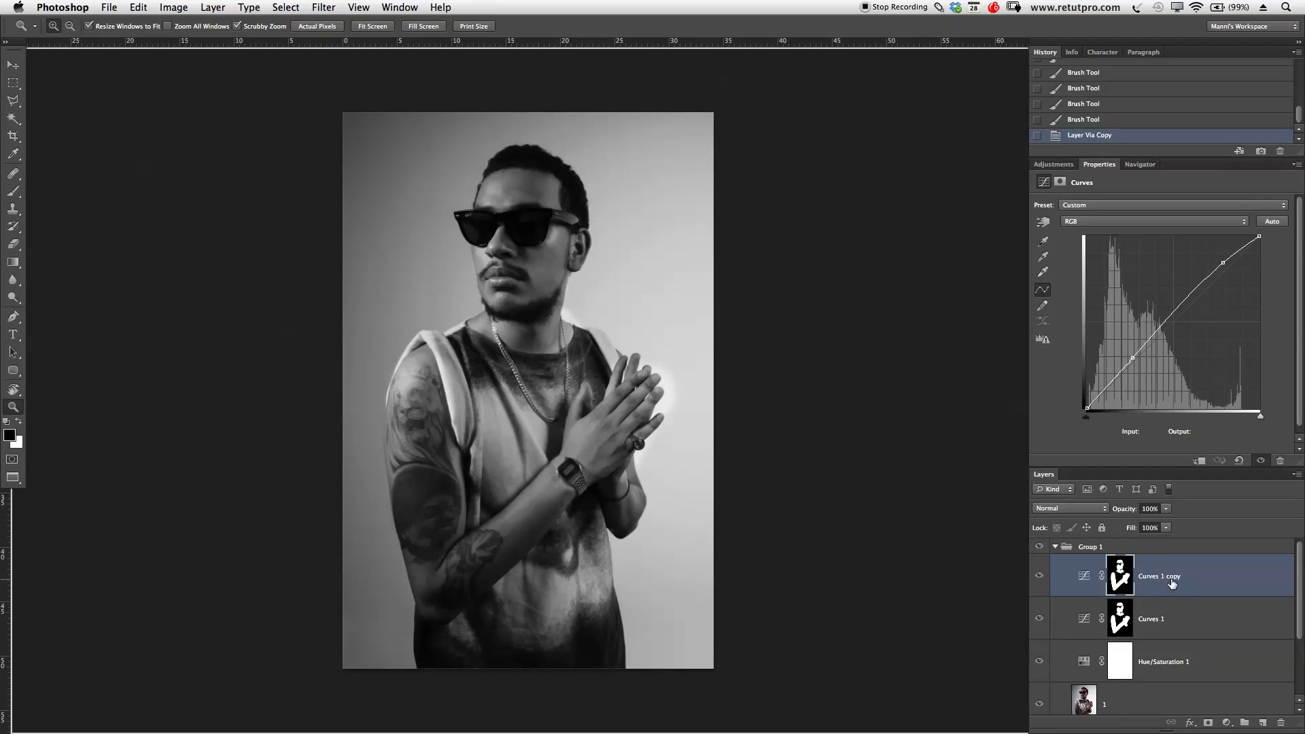
key("x")
double_click(1171, 583)
type("2")
key("Return")
Set layer 2 to 50% opacity and toggle its visibility to compare the effect.
left_click_drag(1131, 511, 1125, 512)
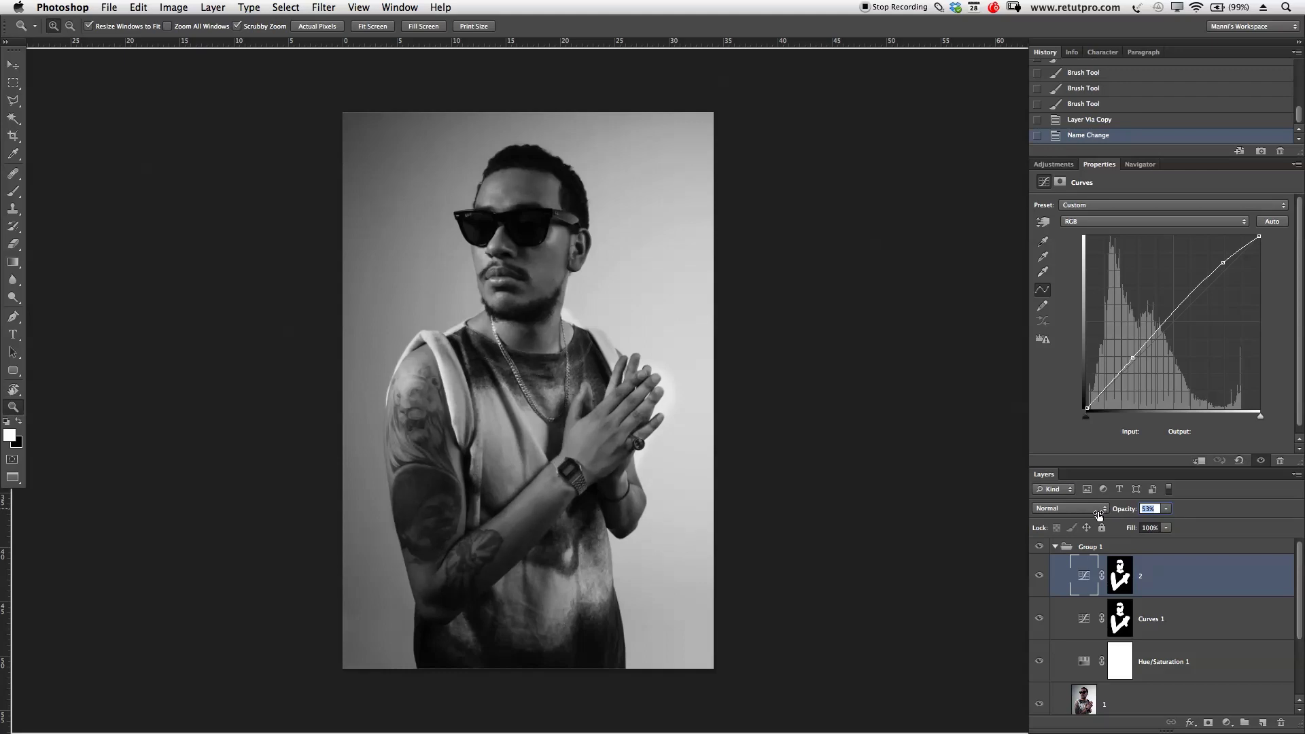
left_click_drag(1096, 517, 1096, 517)
left_click(1039, 579)
left_click(1039, 579)
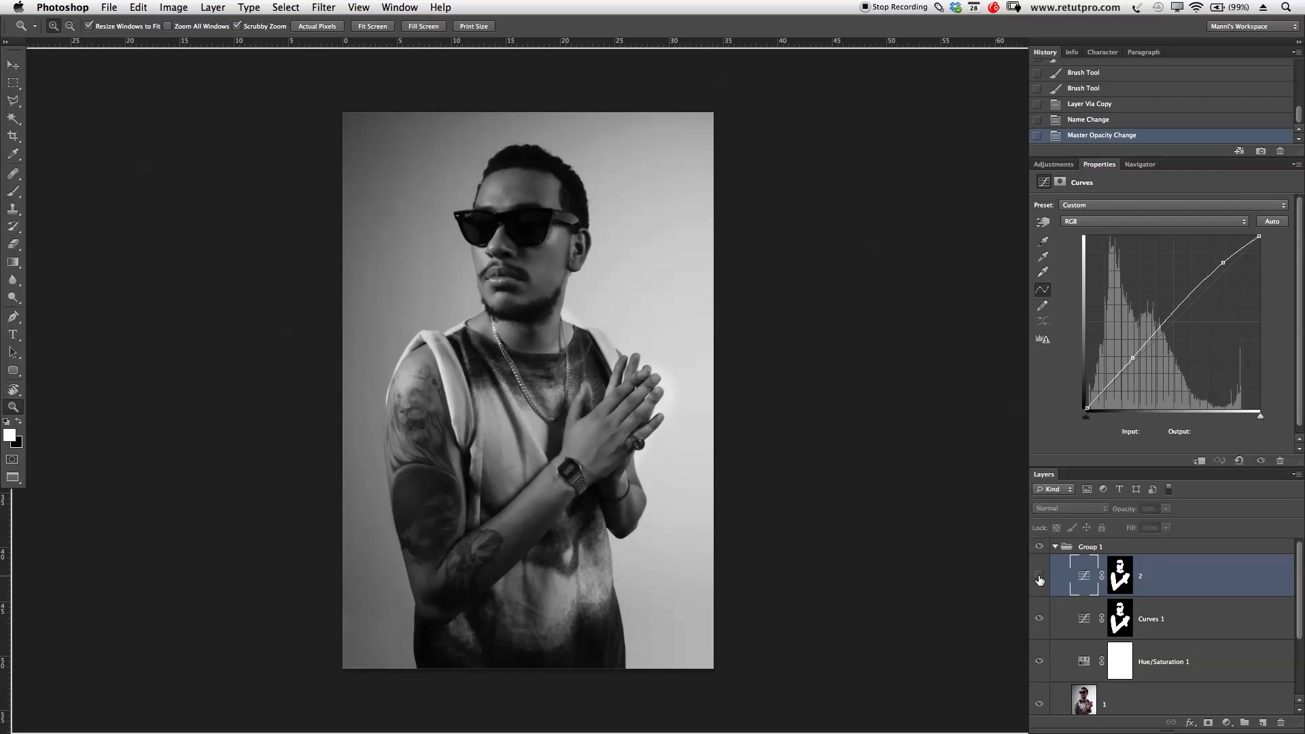
left_click(1038, 579)
left_click(1041, 578)
left_click(1041, 578)
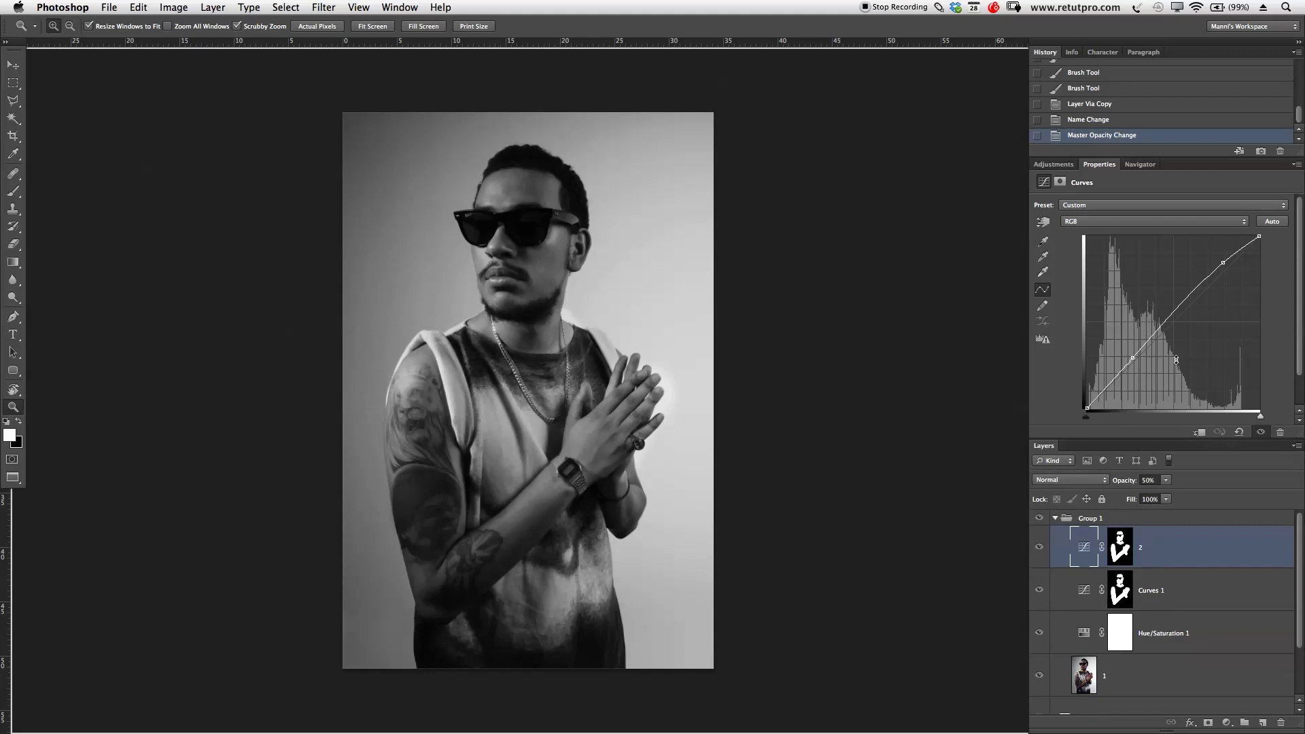
left_click_drag(1175, 468, 1175, 326)
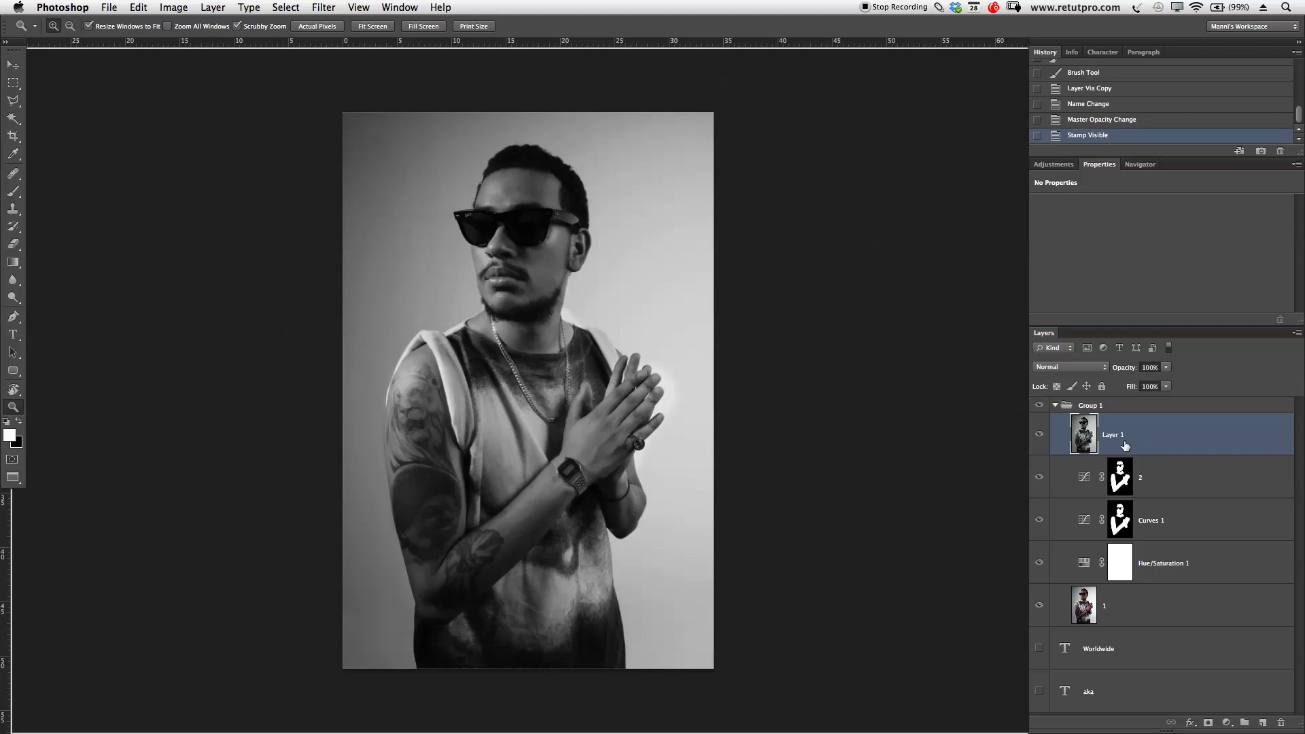
Rename the stamped merge layer from 'Layer 1' to 'Main'.
double_click(1118, 438)
key("BackSpace")
type("Main")
key("Return")
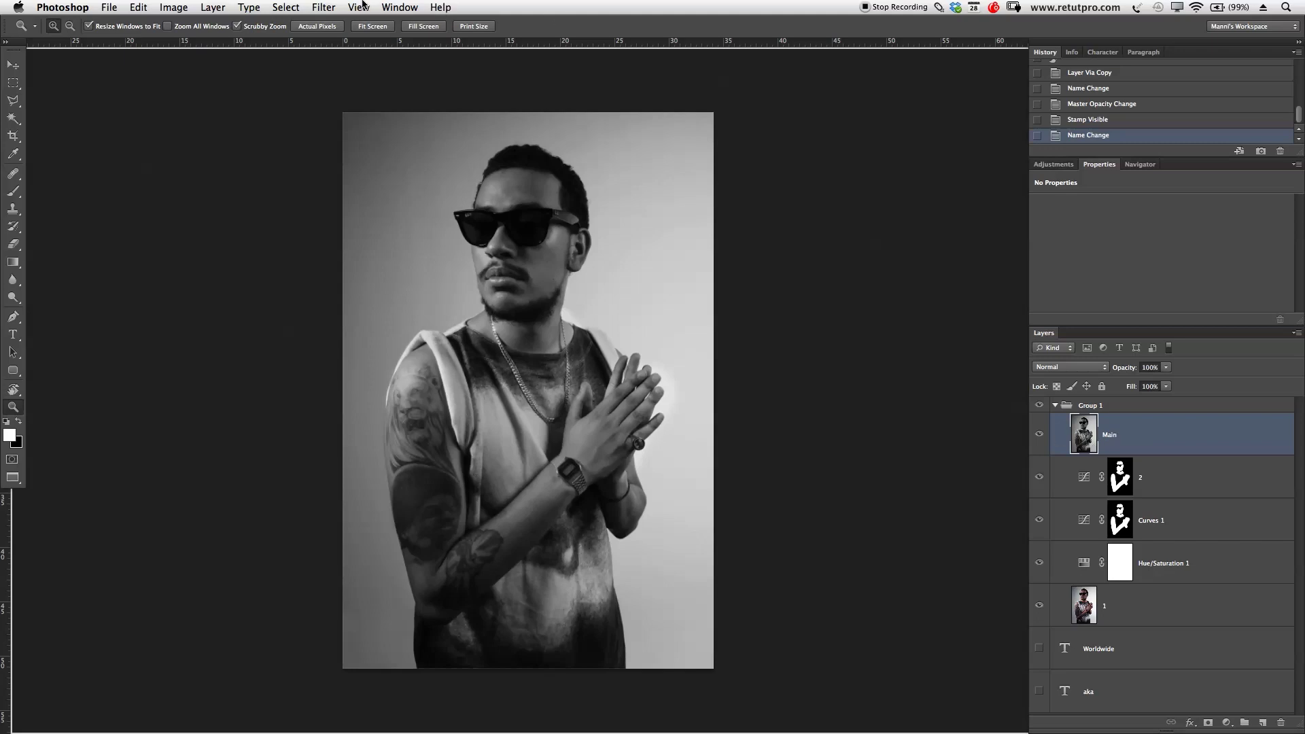
left_click(322, 8)
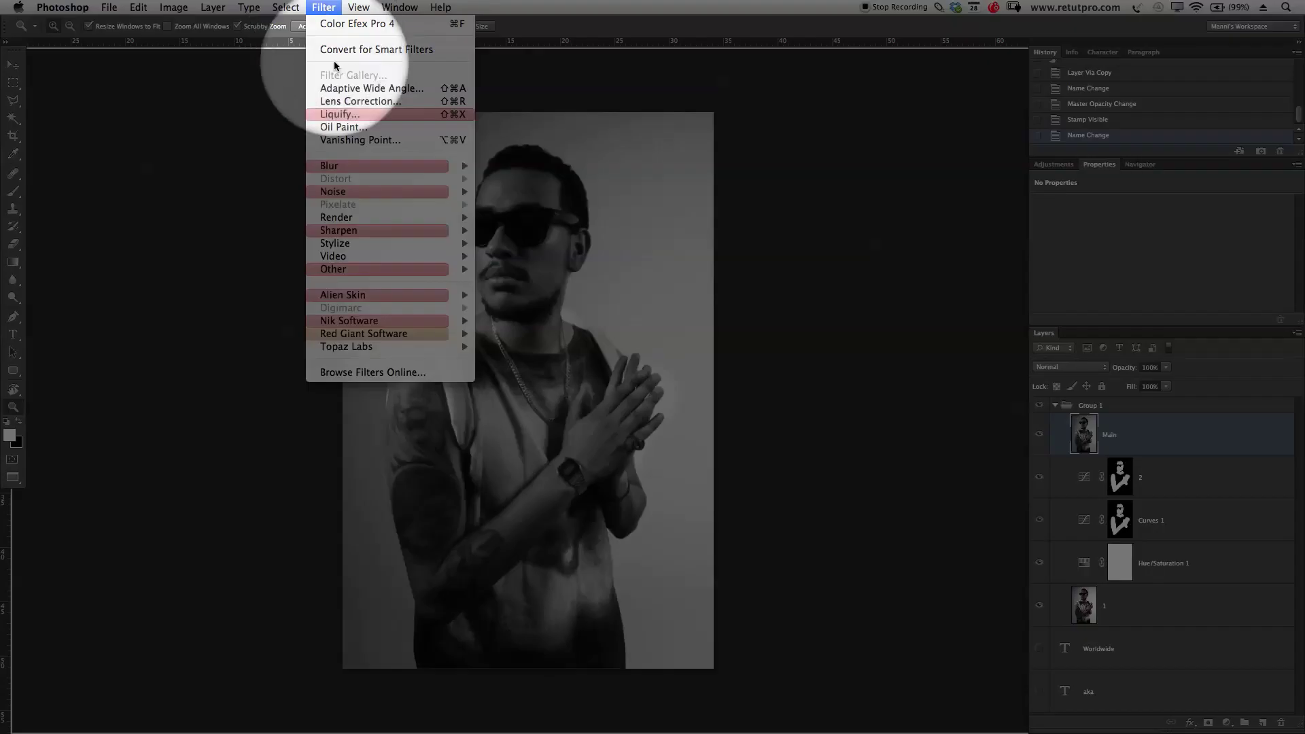
mouse_move(348, 320)
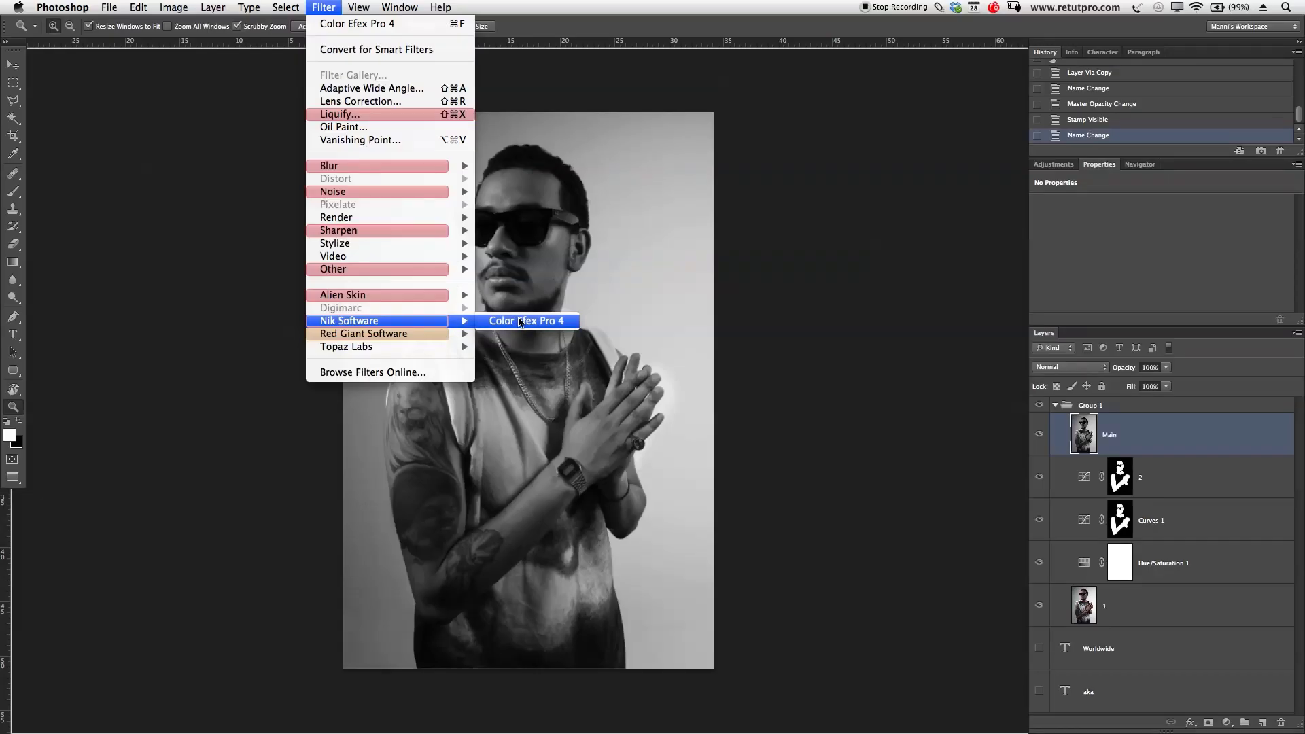
In an enlarged Color Efex Pro 4 window, choose Ink with colour set 5 at 49% strength.
left_click(518, 323)
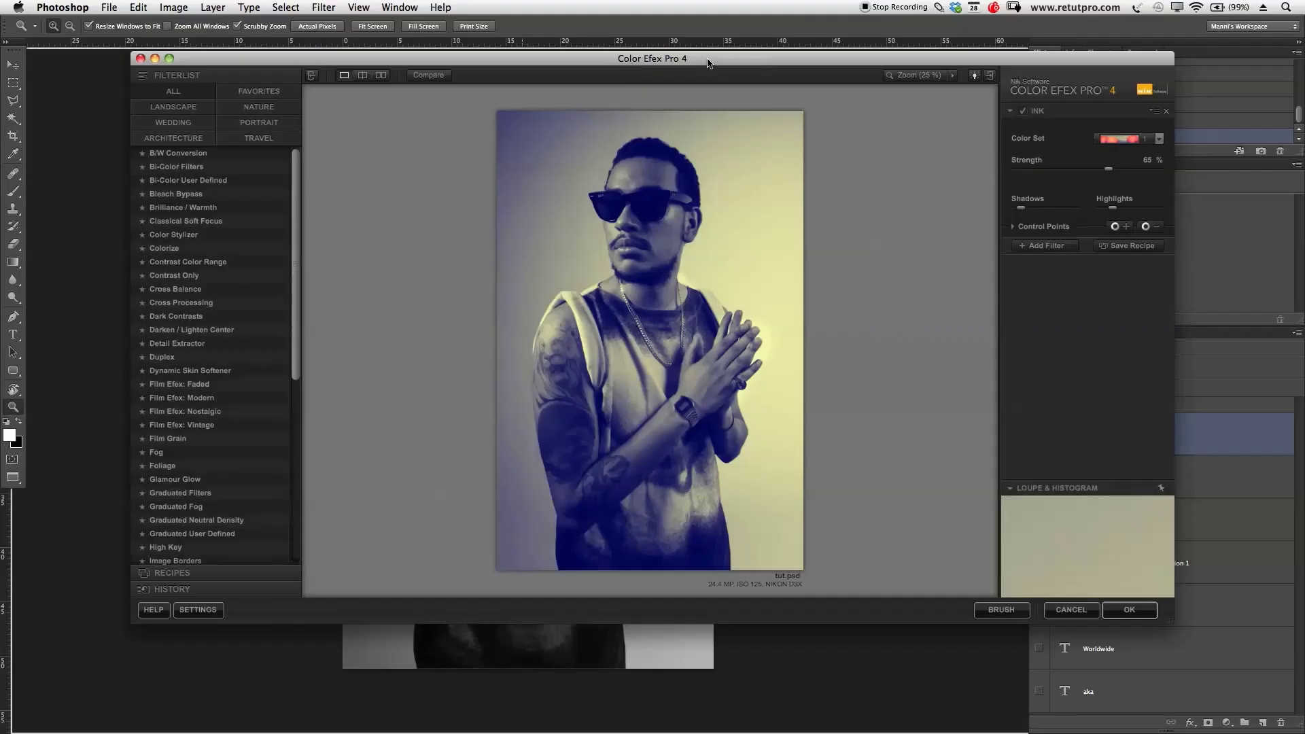
left_click_drag(710, 62, 646, 62)
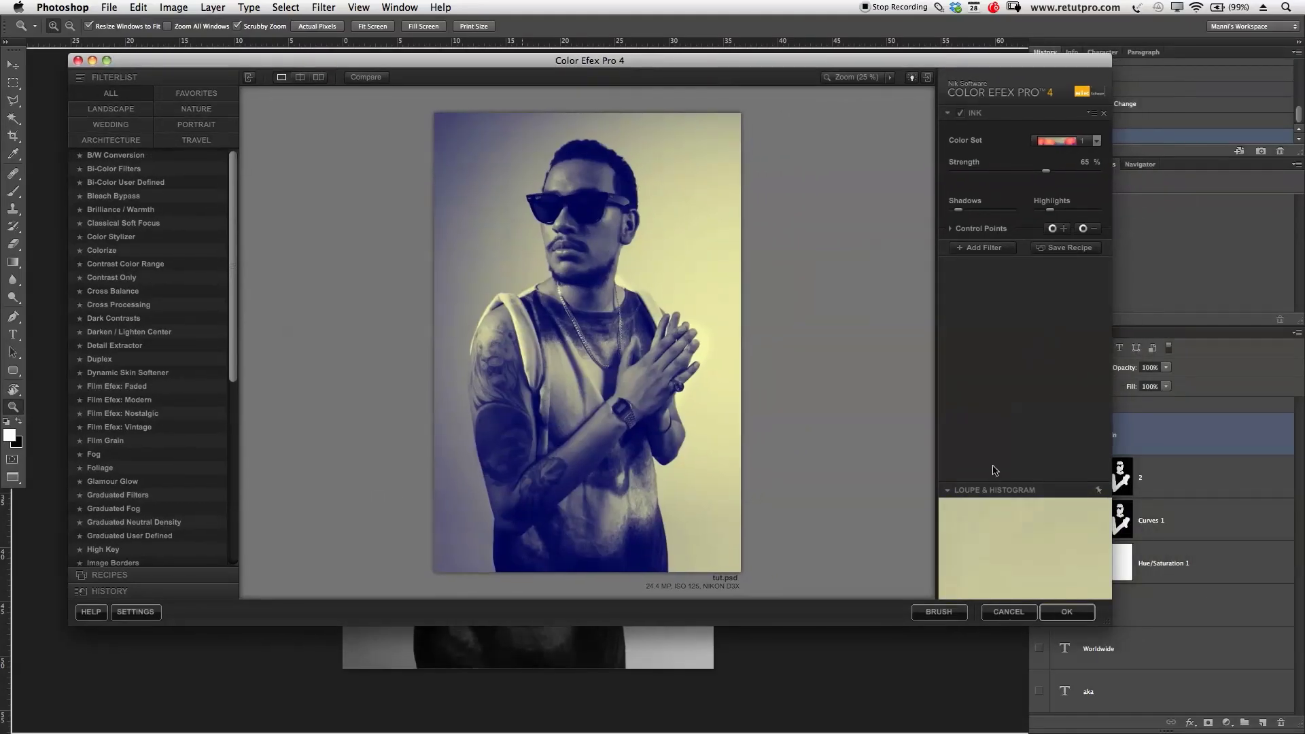
left_click_drag(1110, 625, 1166, 669)
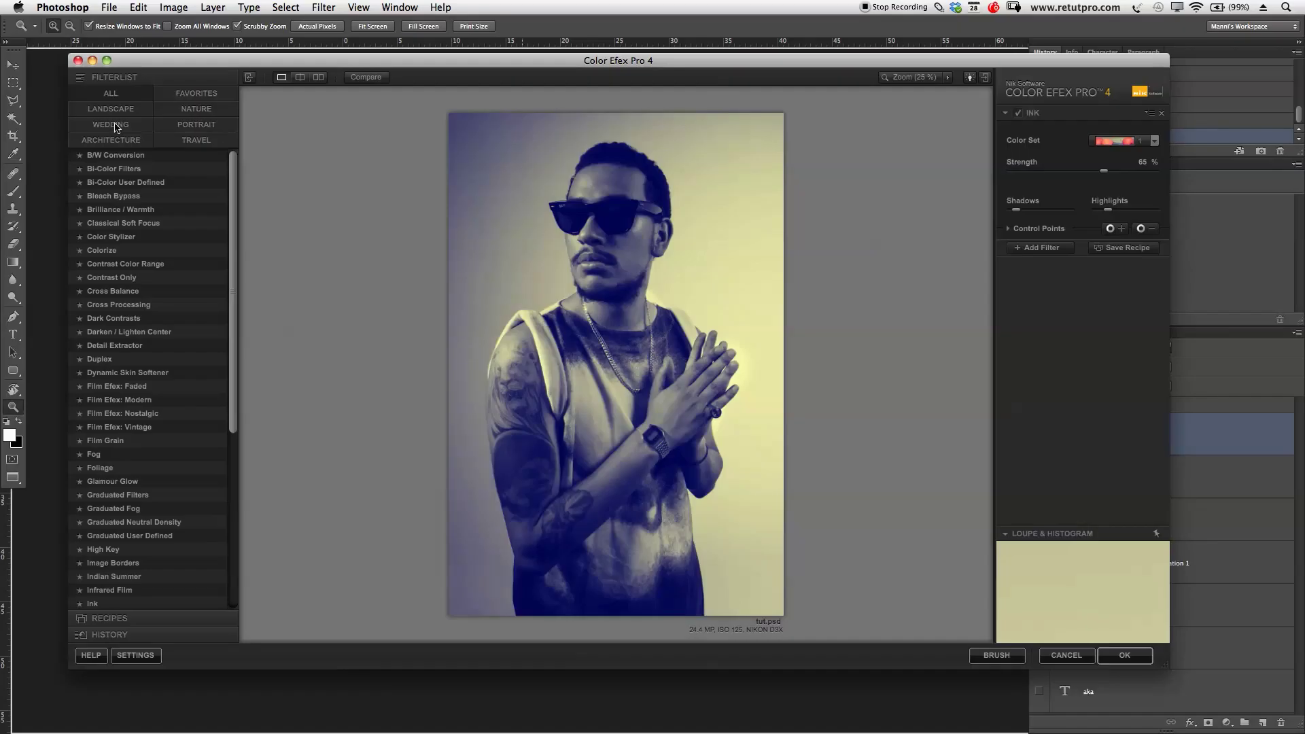
left_click_drag(233, 343, 232, 457)
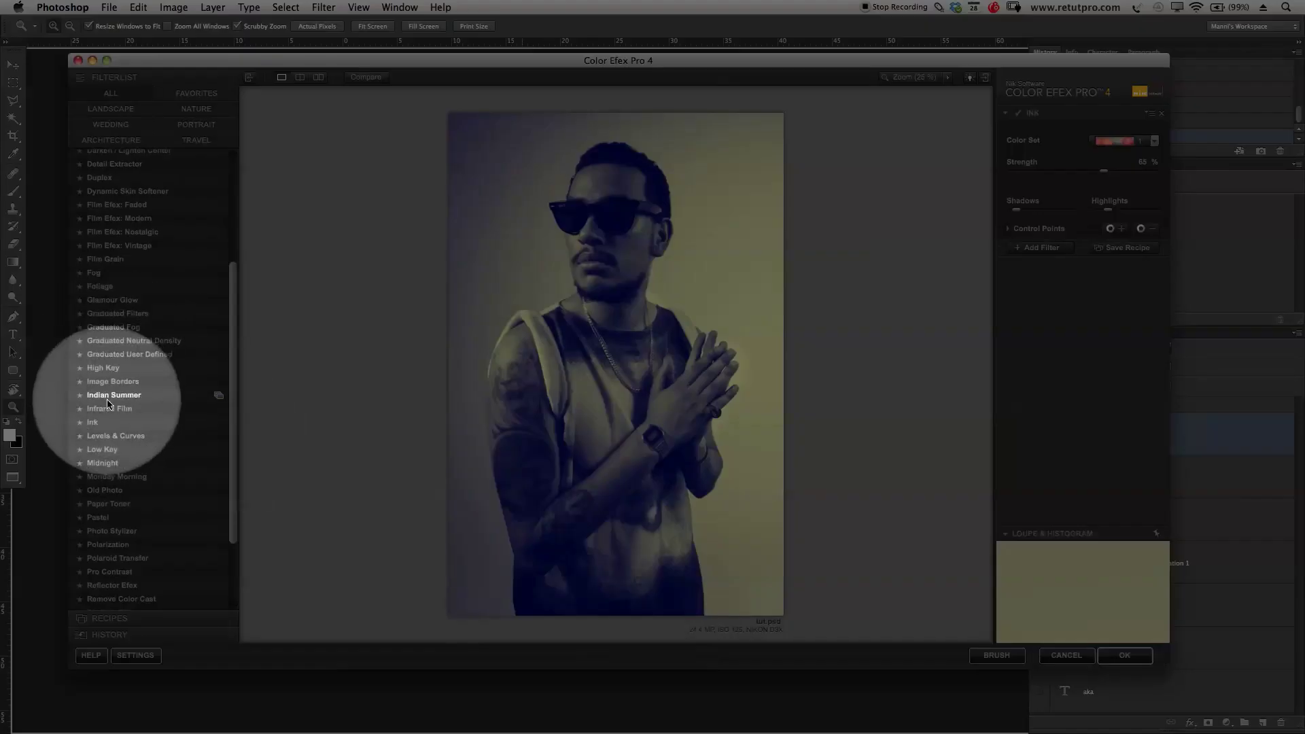
left_click(93, 424)
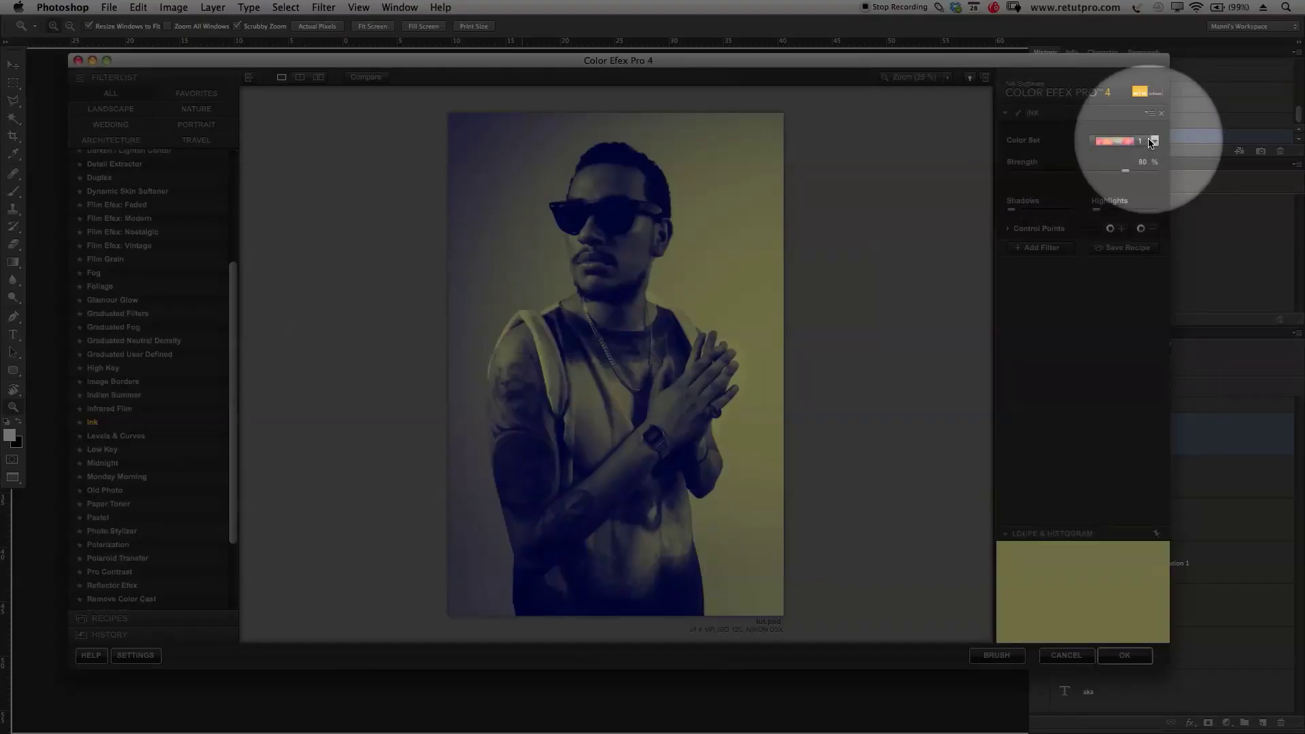
left_click(1152, 142)
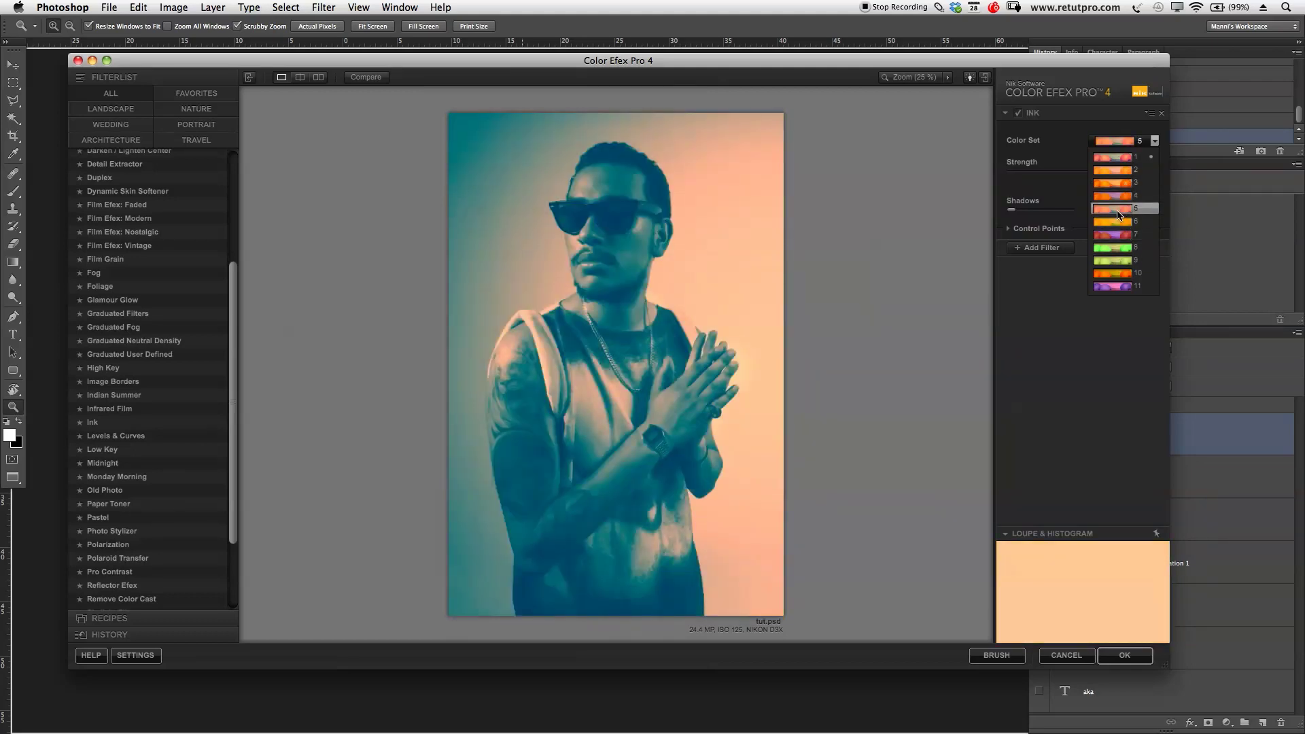
left_click(1120, 212)
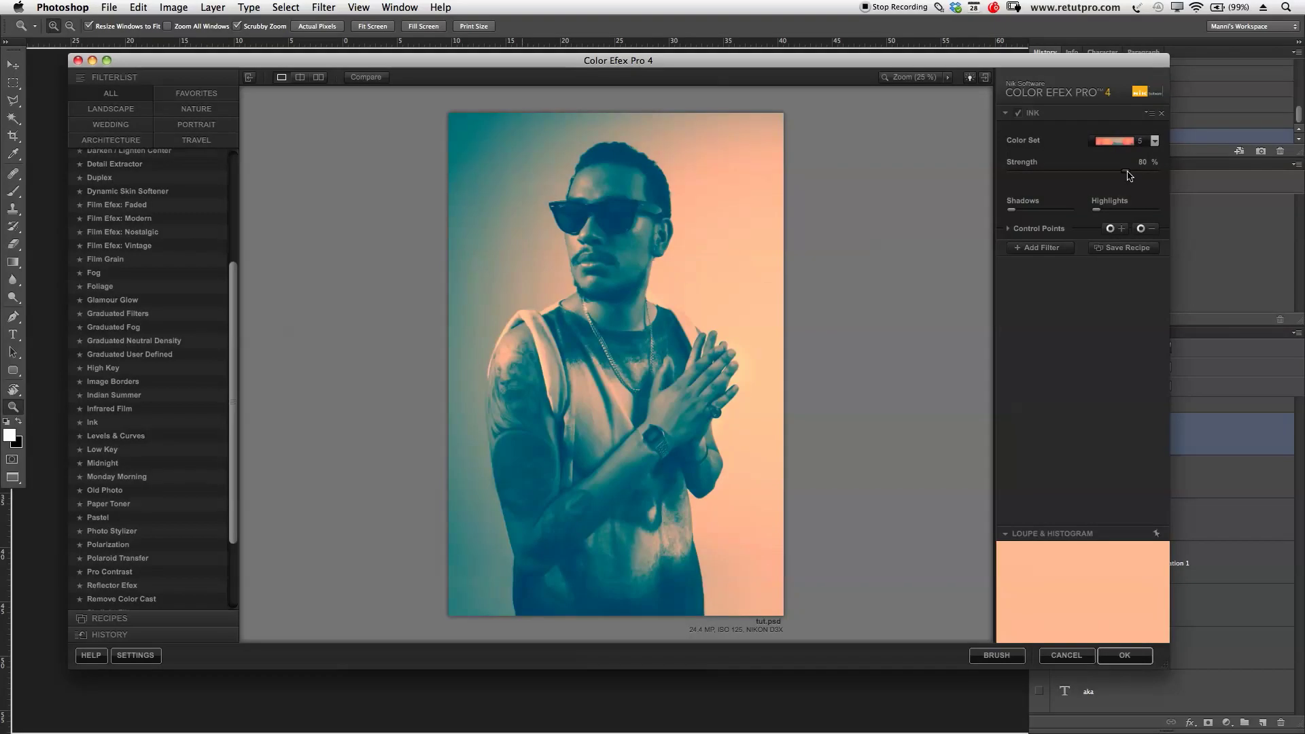
left_click_drag(1128, 176, 1077, 171)
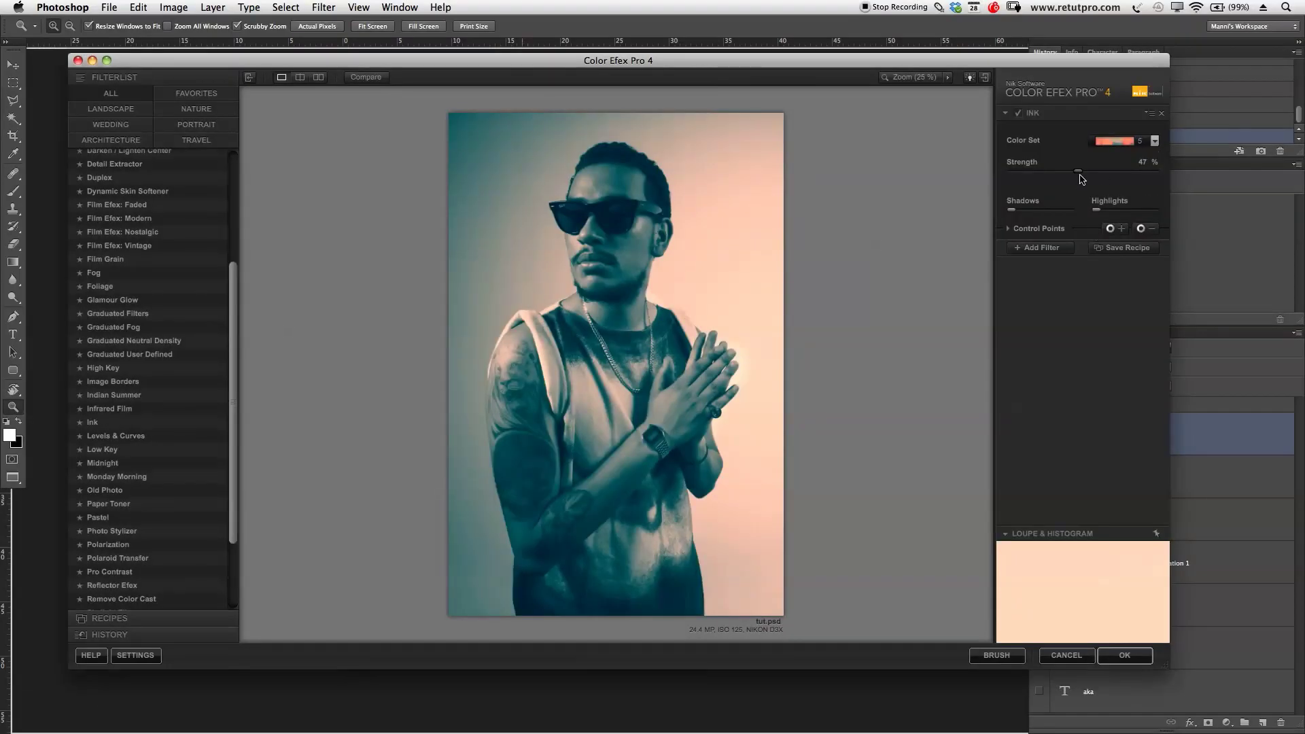
left_click_drag(1085, 177, 1081, 182)
Adjust the Ink Highlights amount and leave Shadows at 0%.
left_click_drag(1102, 213, 1128, 220)
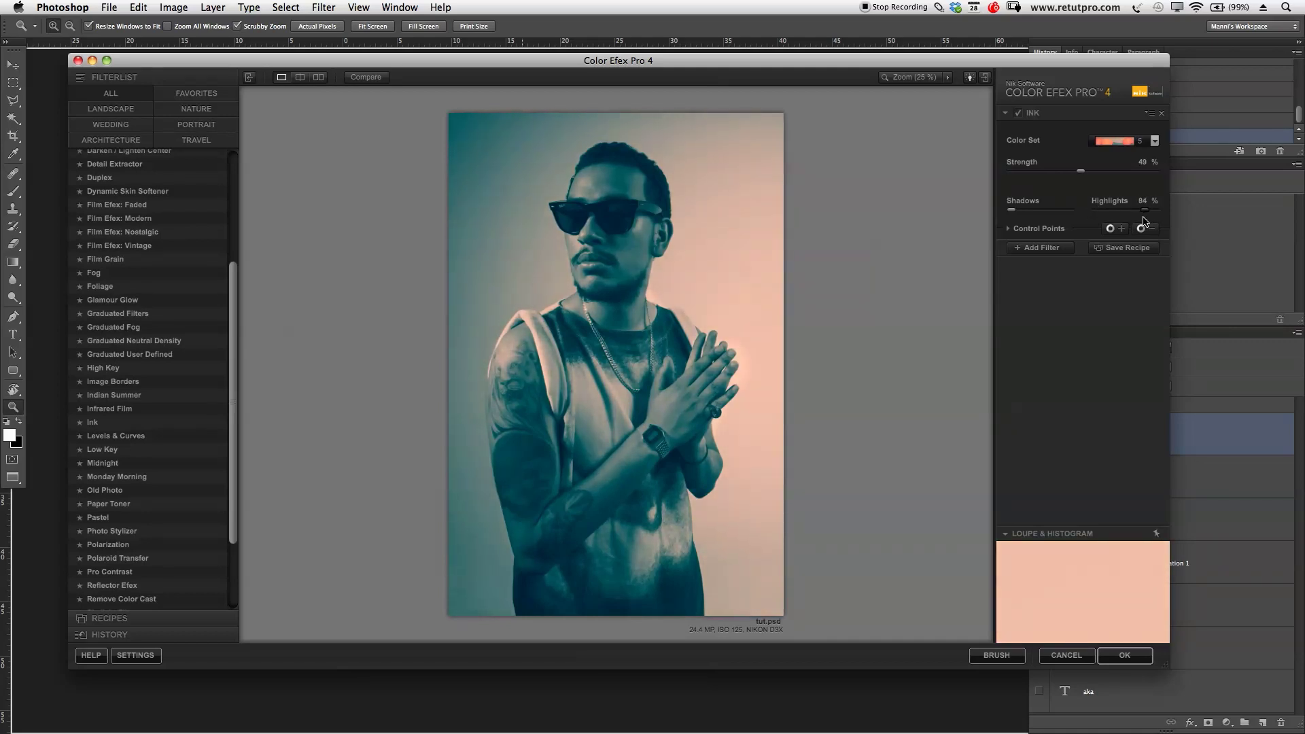
left_click_drag(1127, 220, 1106, 219)
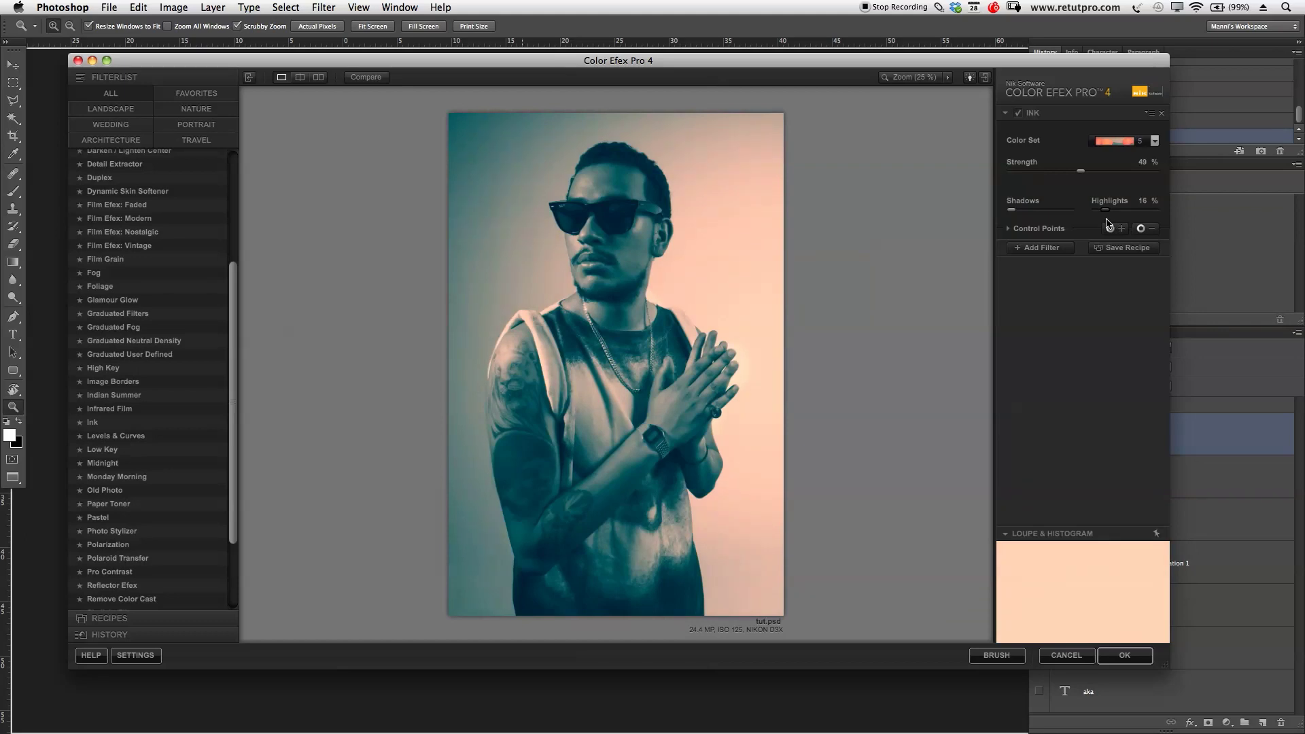
left_click_drag(1012, 210, 1014, 209)
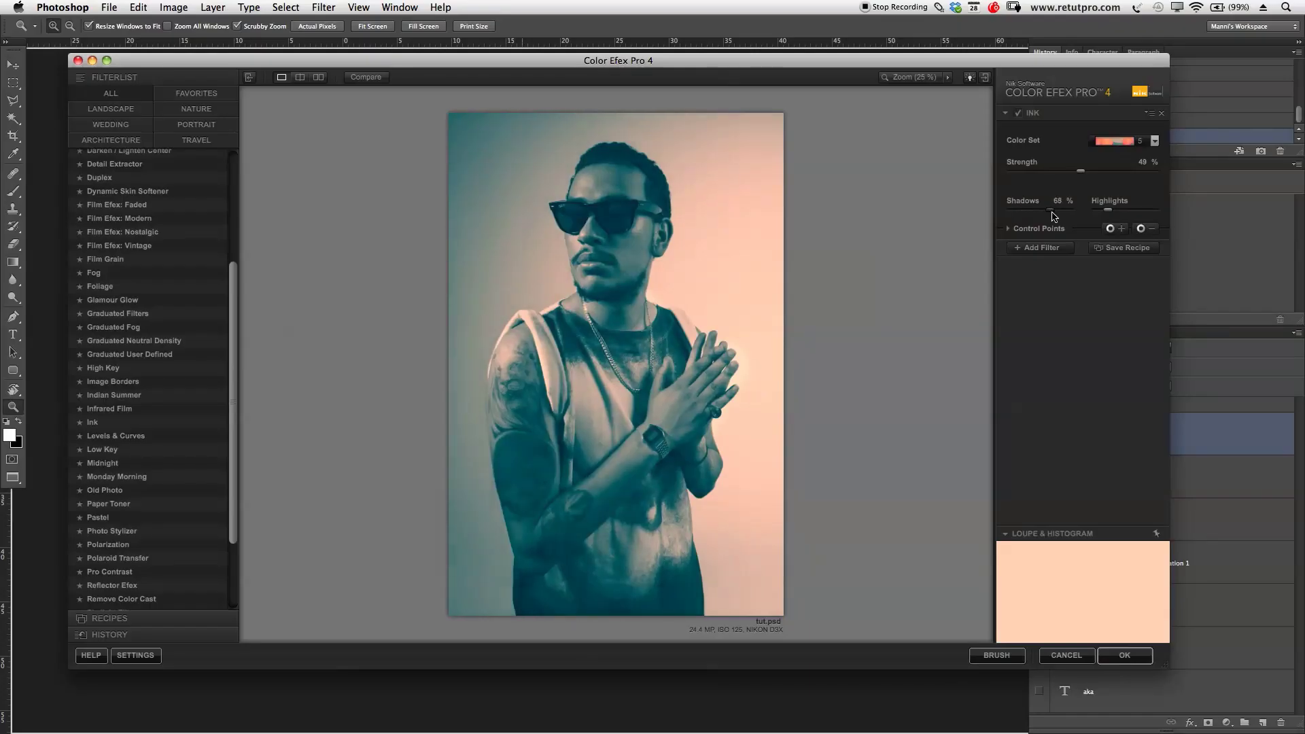
left_click(1044, 211)
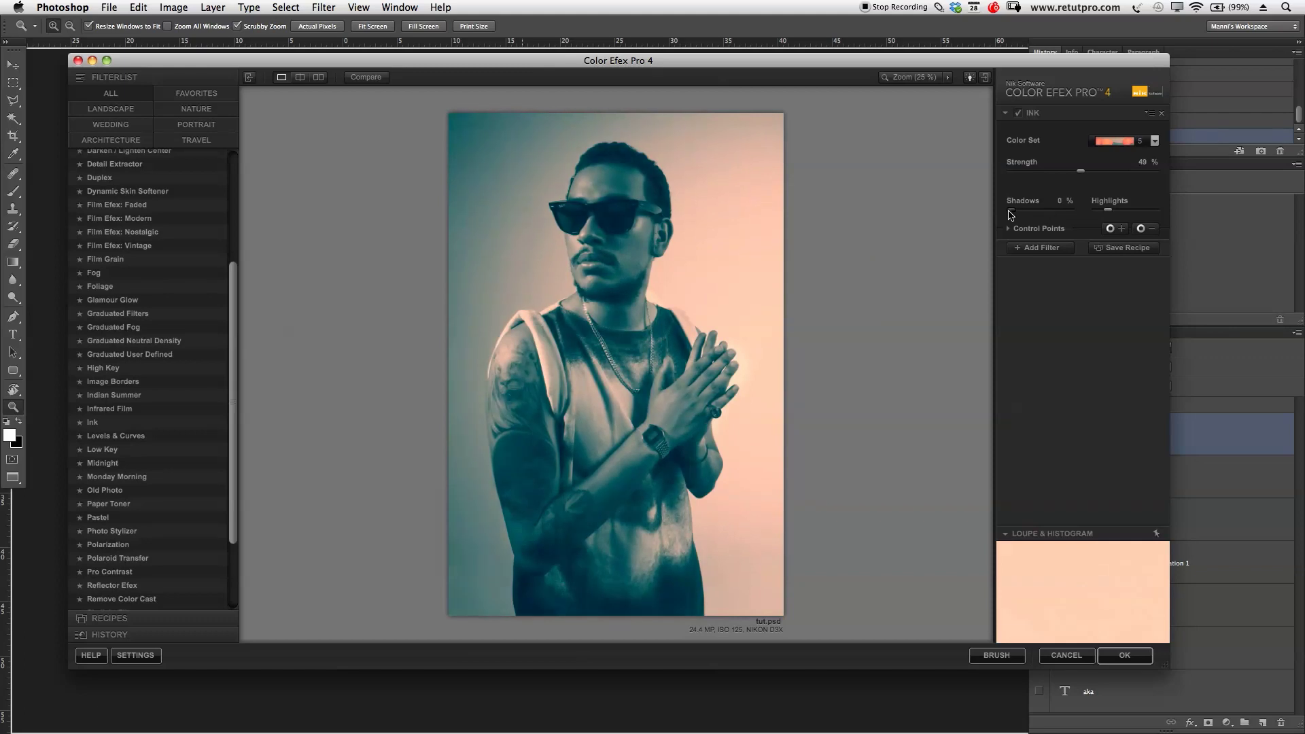
left_click(1054, 210)
left_click_drag(1052, 212, 994, 214)
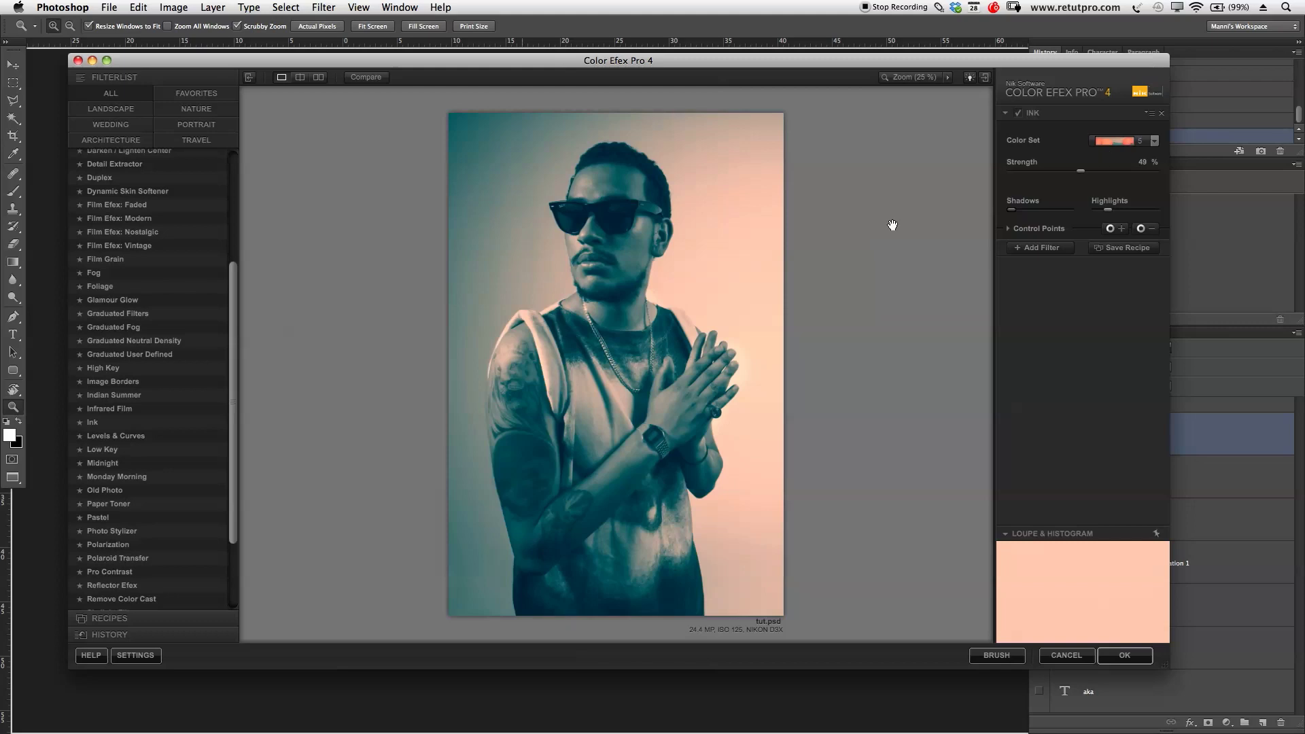
Apply the Ink filter, delete the old Main layer and select Ink (CEP 4).
left_click(1119, 654)
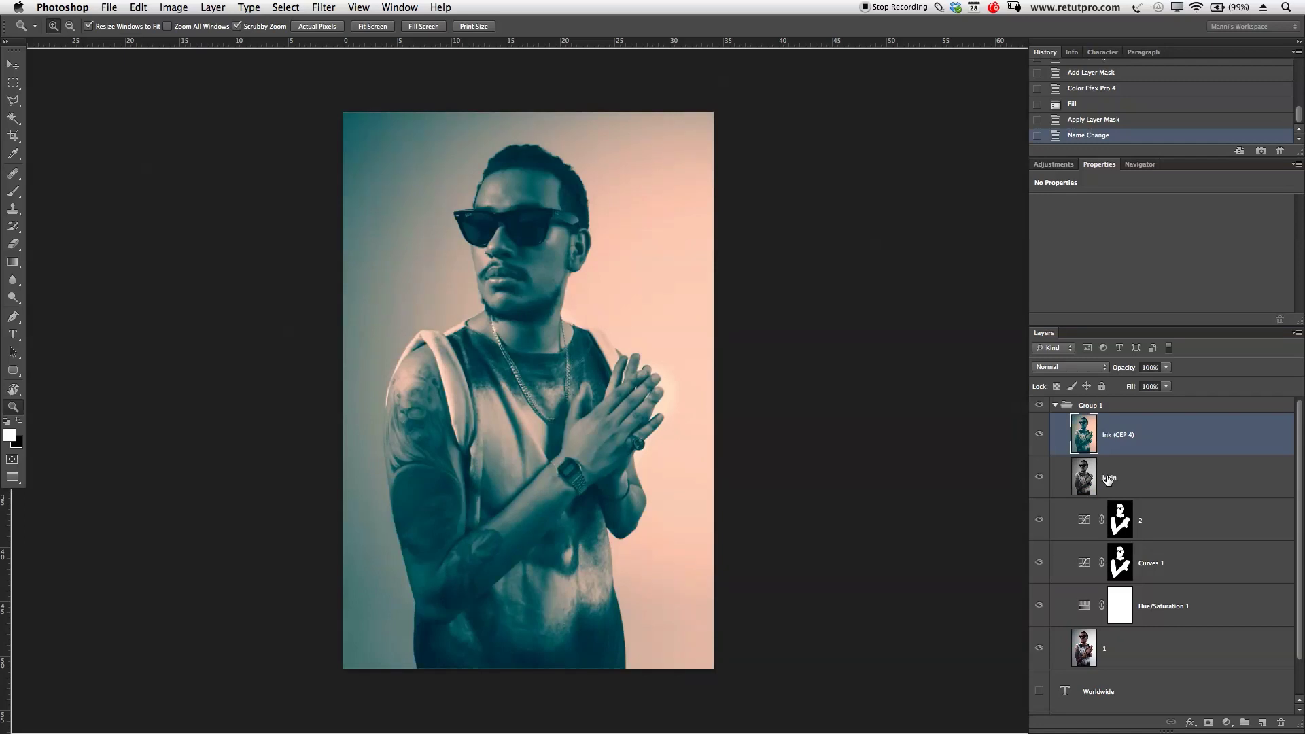
left_click(1131, 478)
key("Delete")
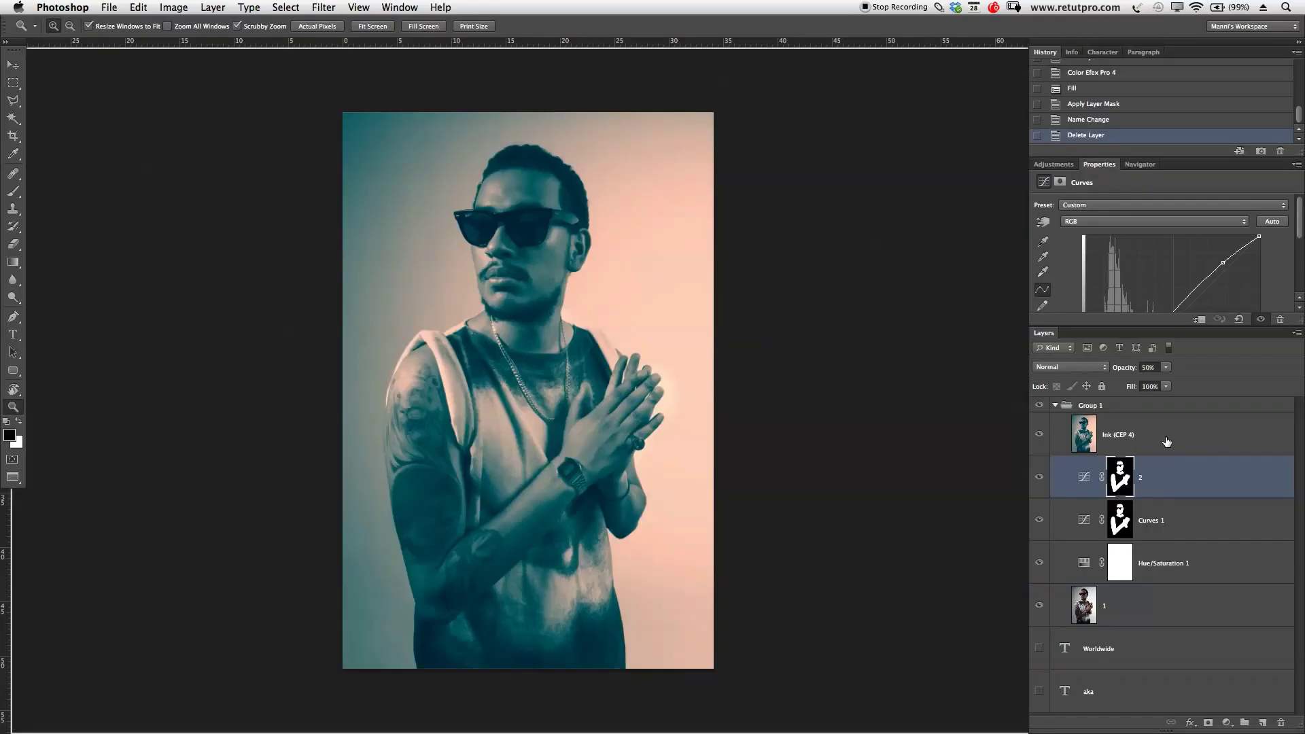
left_click(1165, 440)
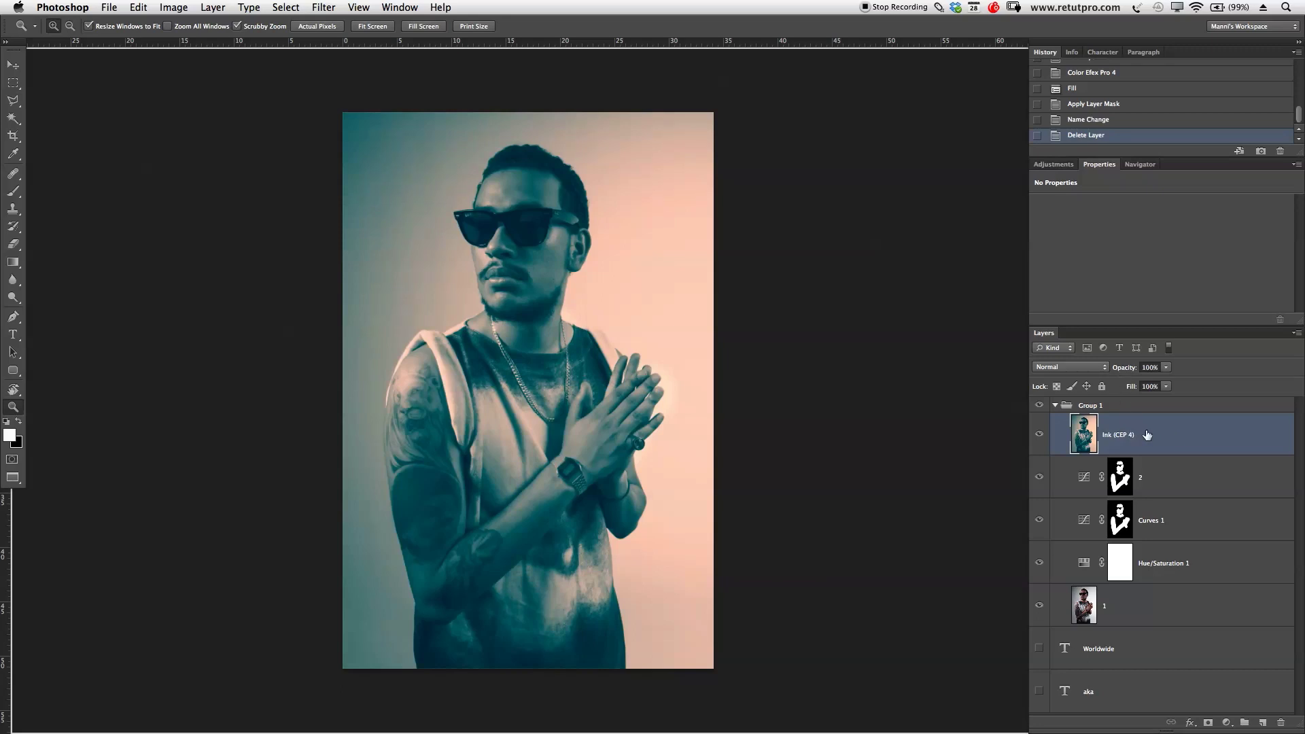
Duplicate Ink (CEP 4) as a layer named 'Flare' and launch Knoll Light Factory on it.
key("ctrl+j")
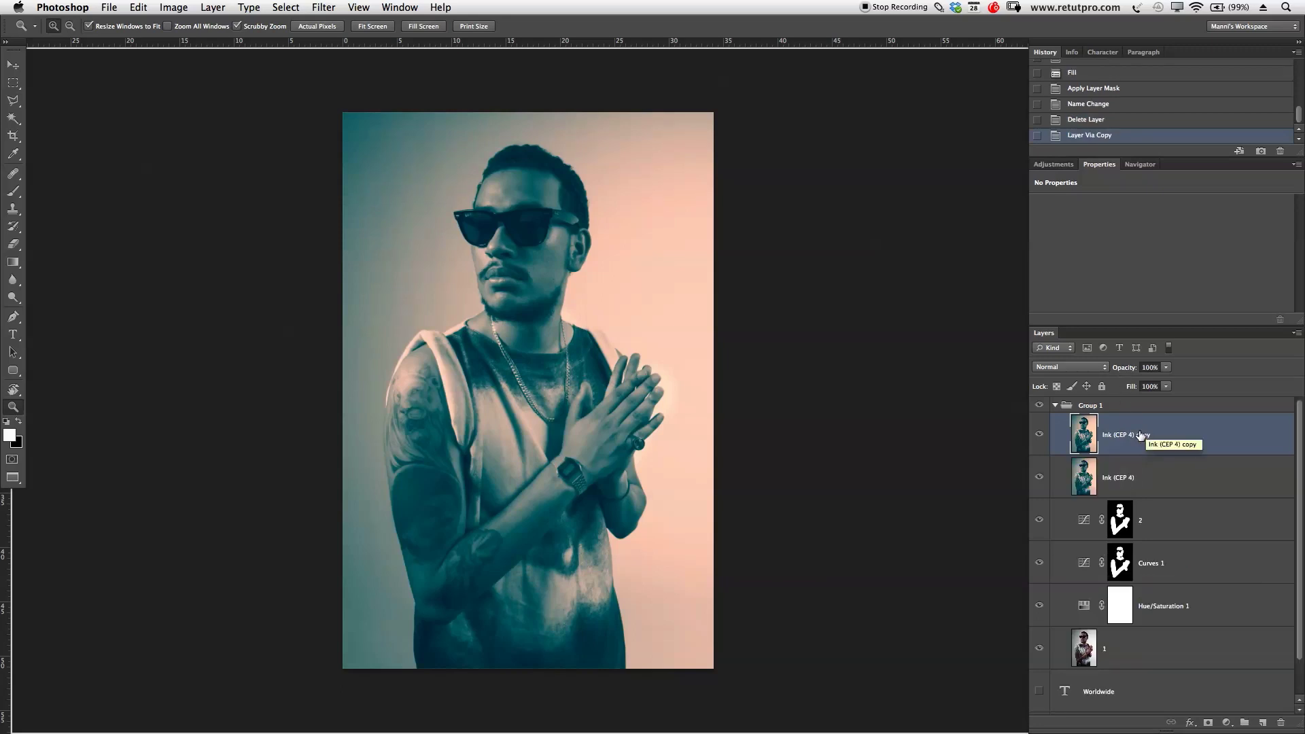
double_click(1142, 434)
type("Flare")
key("Return")
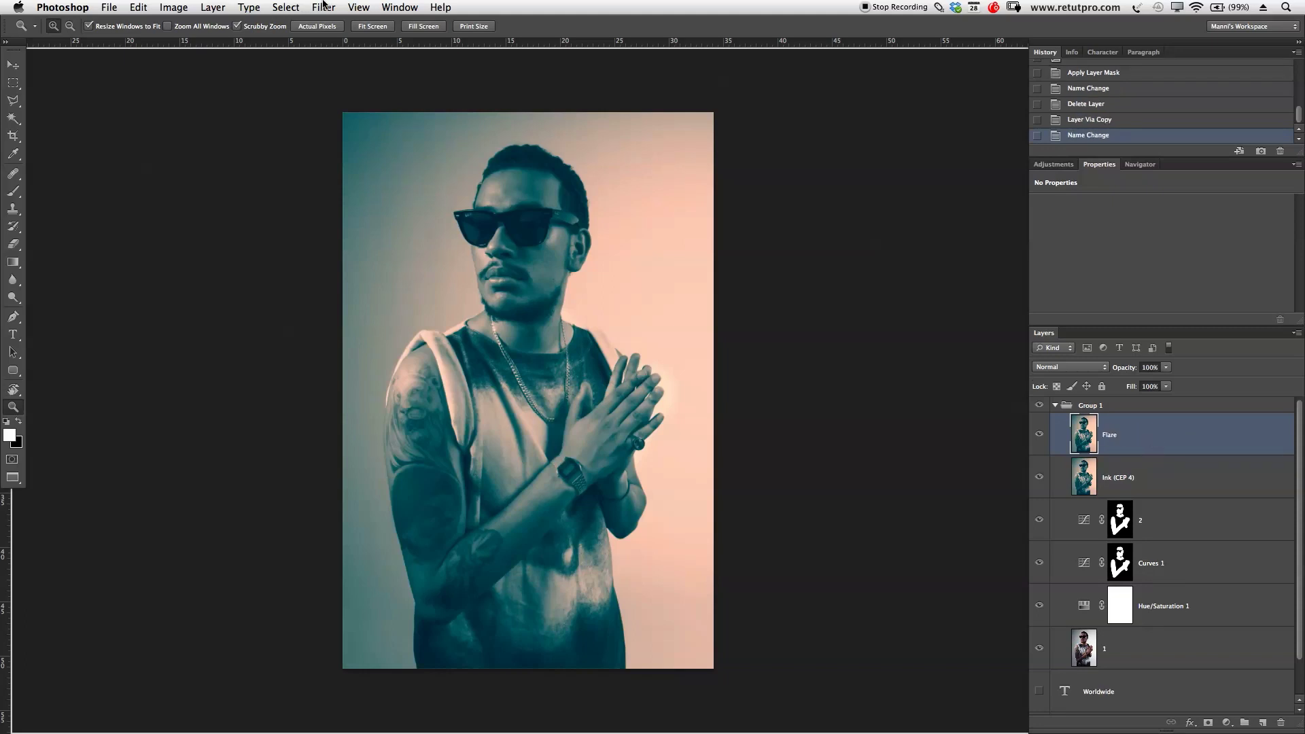
left_click(324, 7)
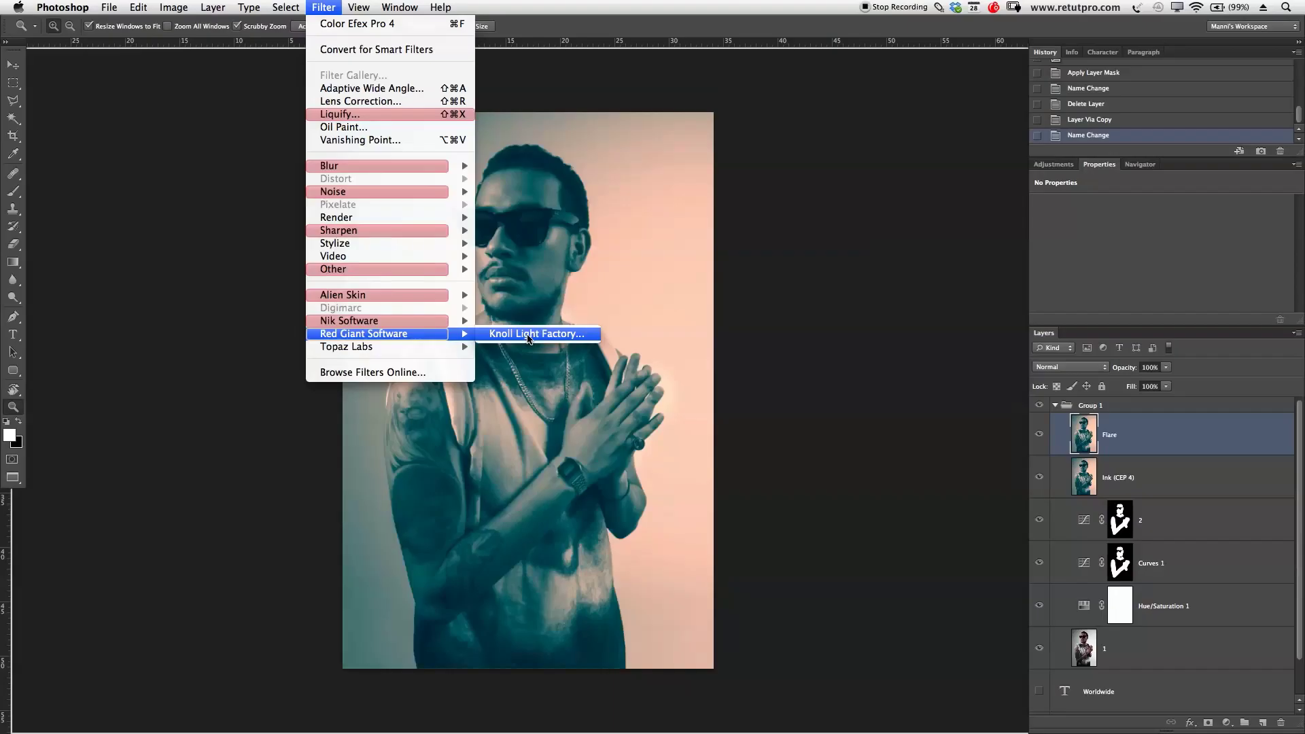
left_click(529, 333)
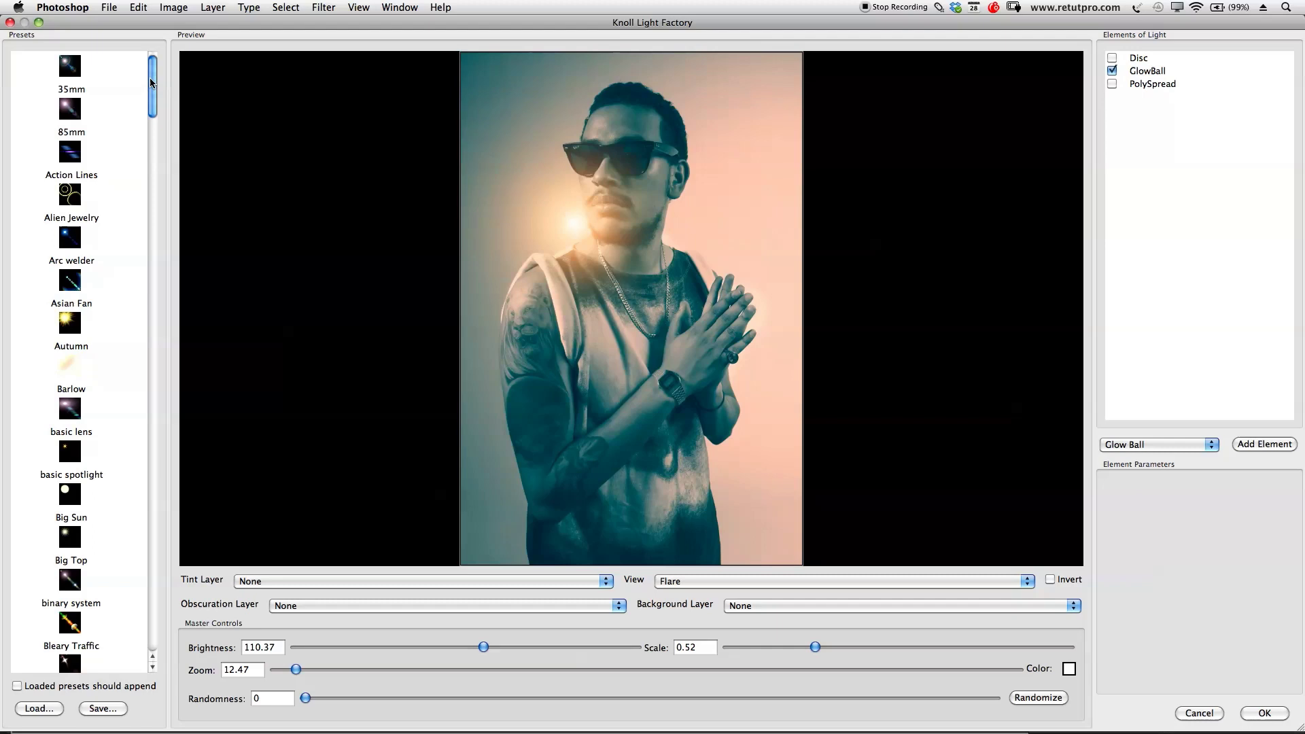
Apply the Sunset light preset and drag its glow onto the clasped hands.
left_click_drag(151, 85, 151, 280)
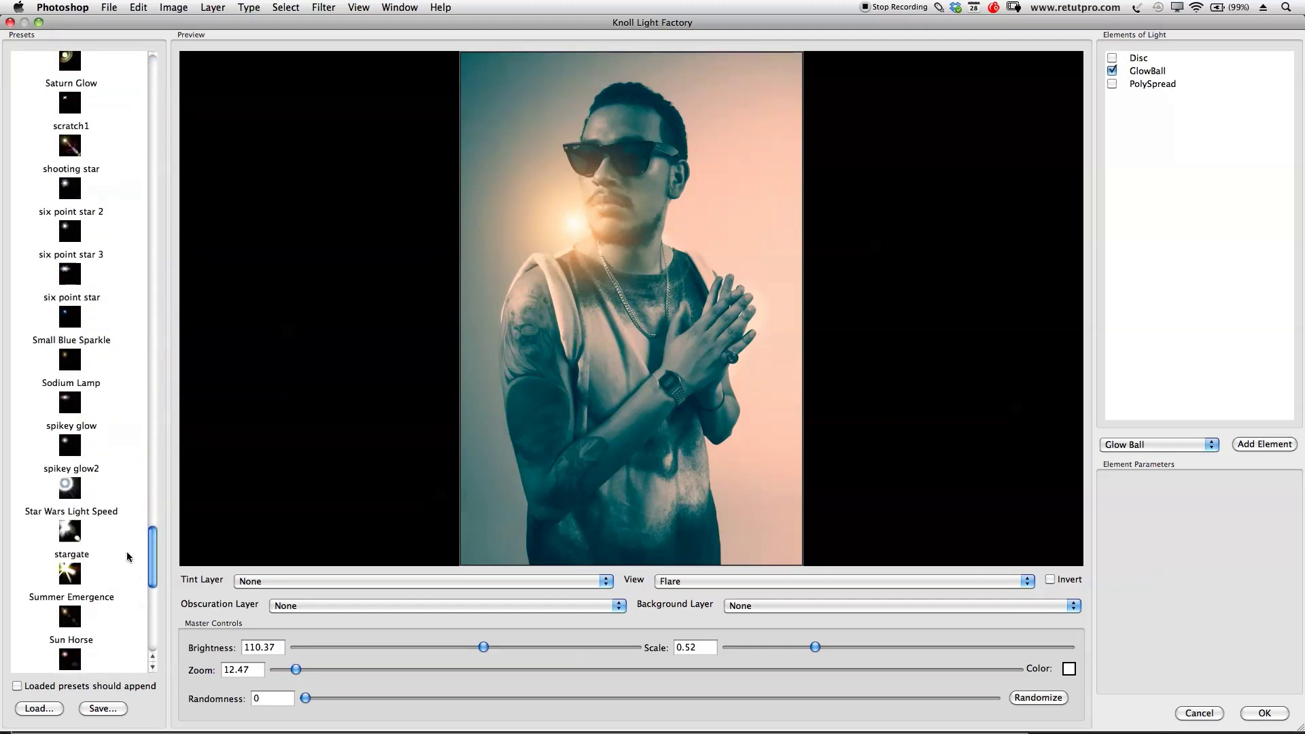
left_click_drag(145, 280, 128, 588)
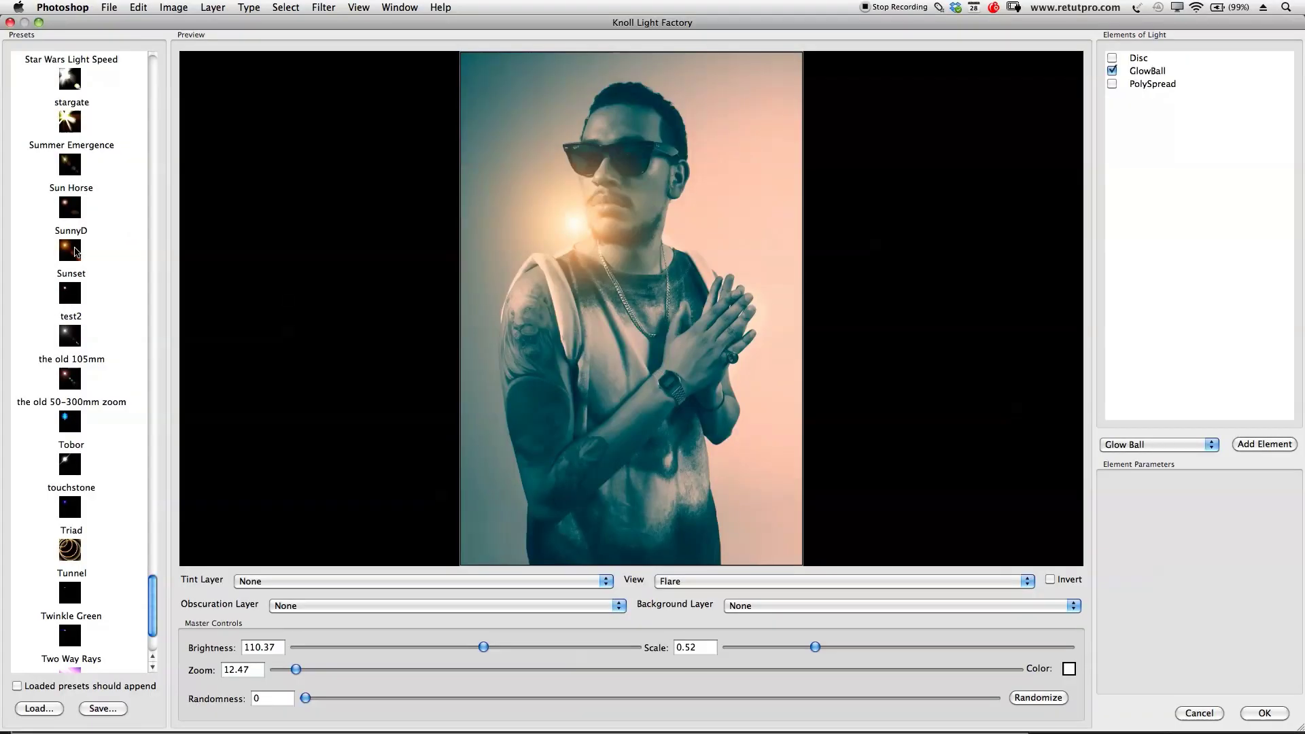
left_click(74, 246)
left_click(551, 243)
left_click_drag(575, 228, 668, 333)
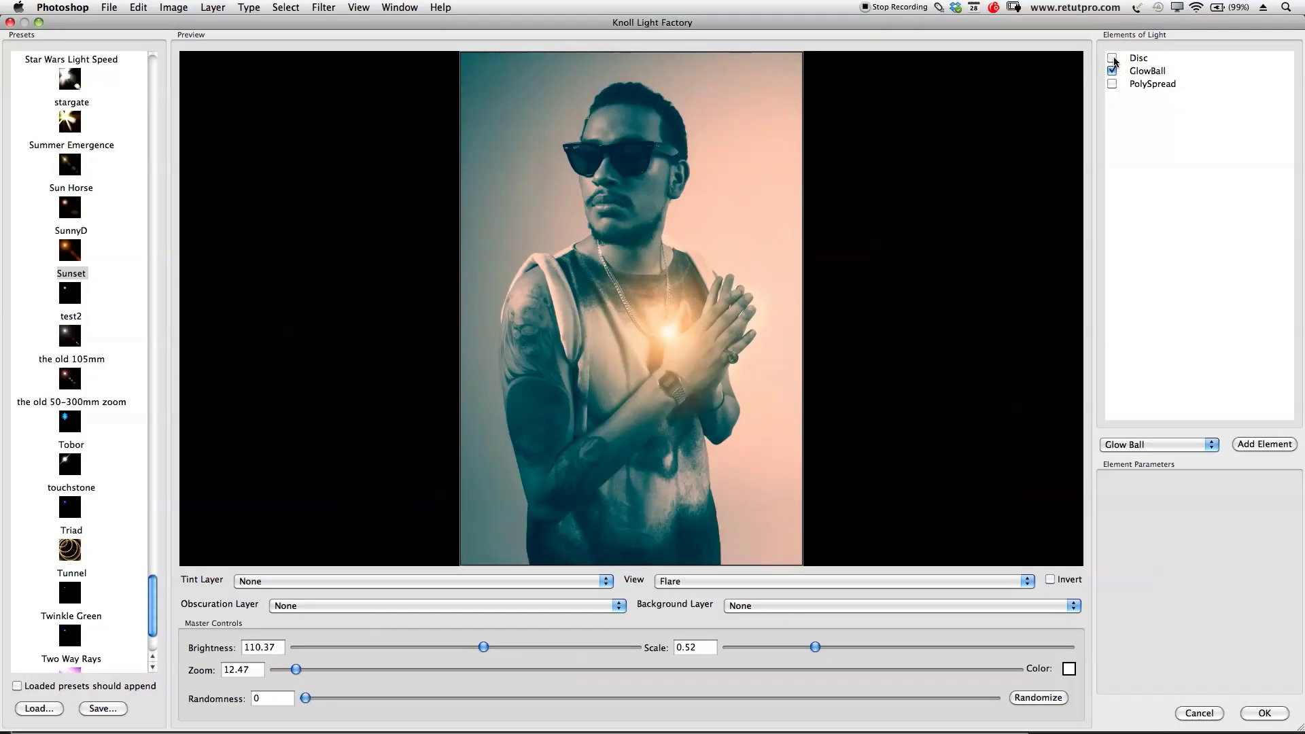
Try the Disc and PolySpread elements, then disable both so only GlowBall remains.
left_click(1111, 58)
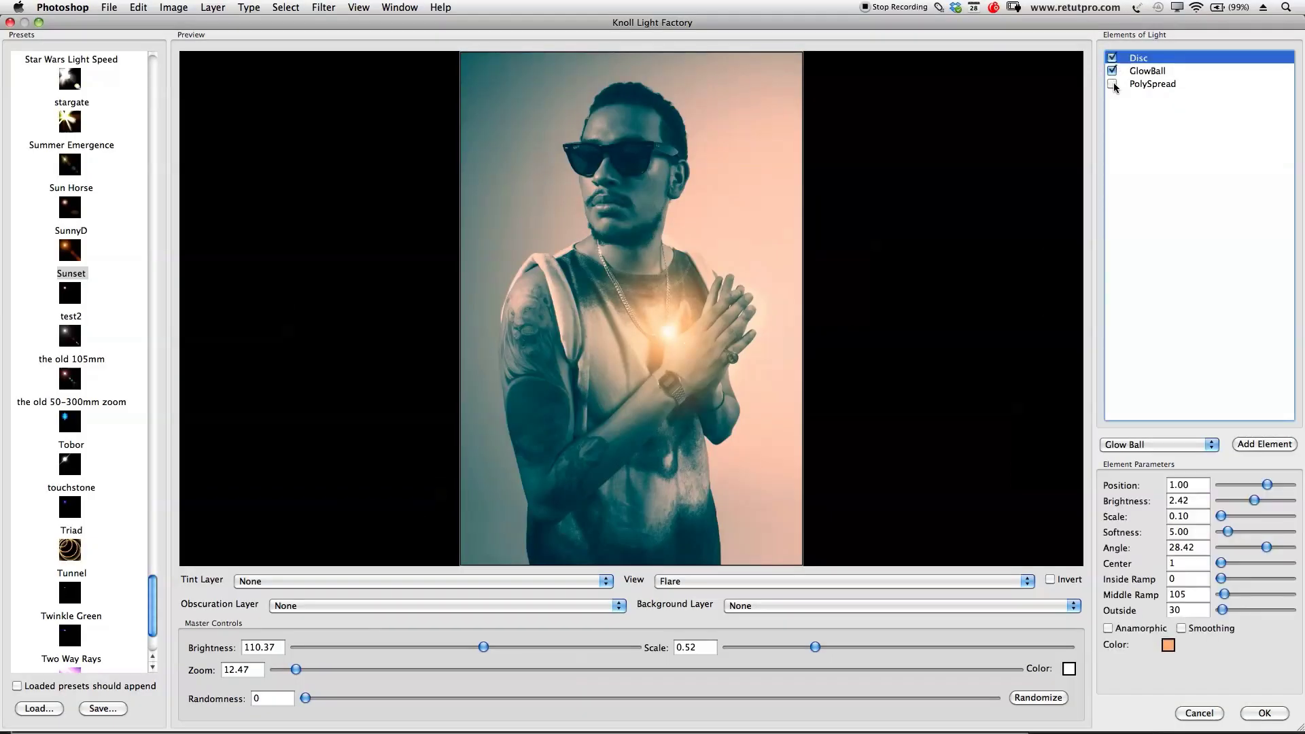
left_click(1112, 84)
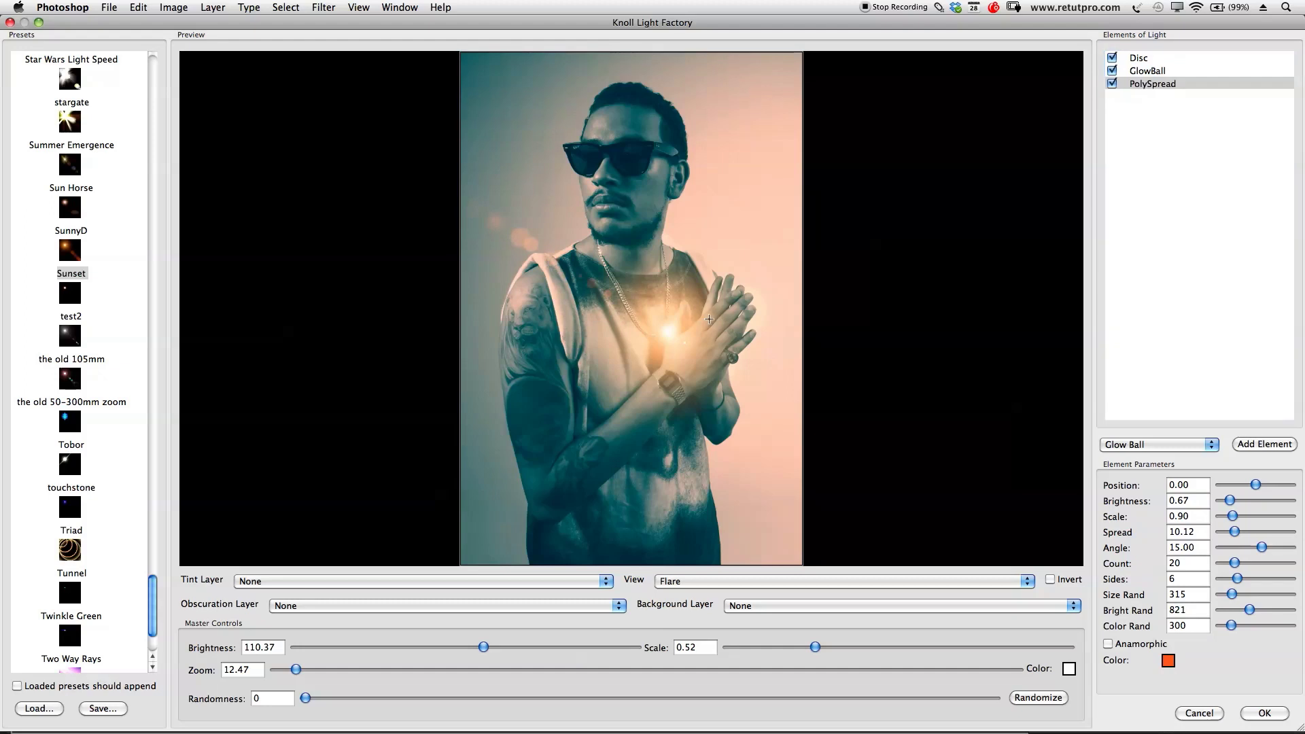
mouse_move(674, 329)
left_mouse_down()
mouse_move(657, 316)
mouse_move(669, 293)
left_mouse_up()
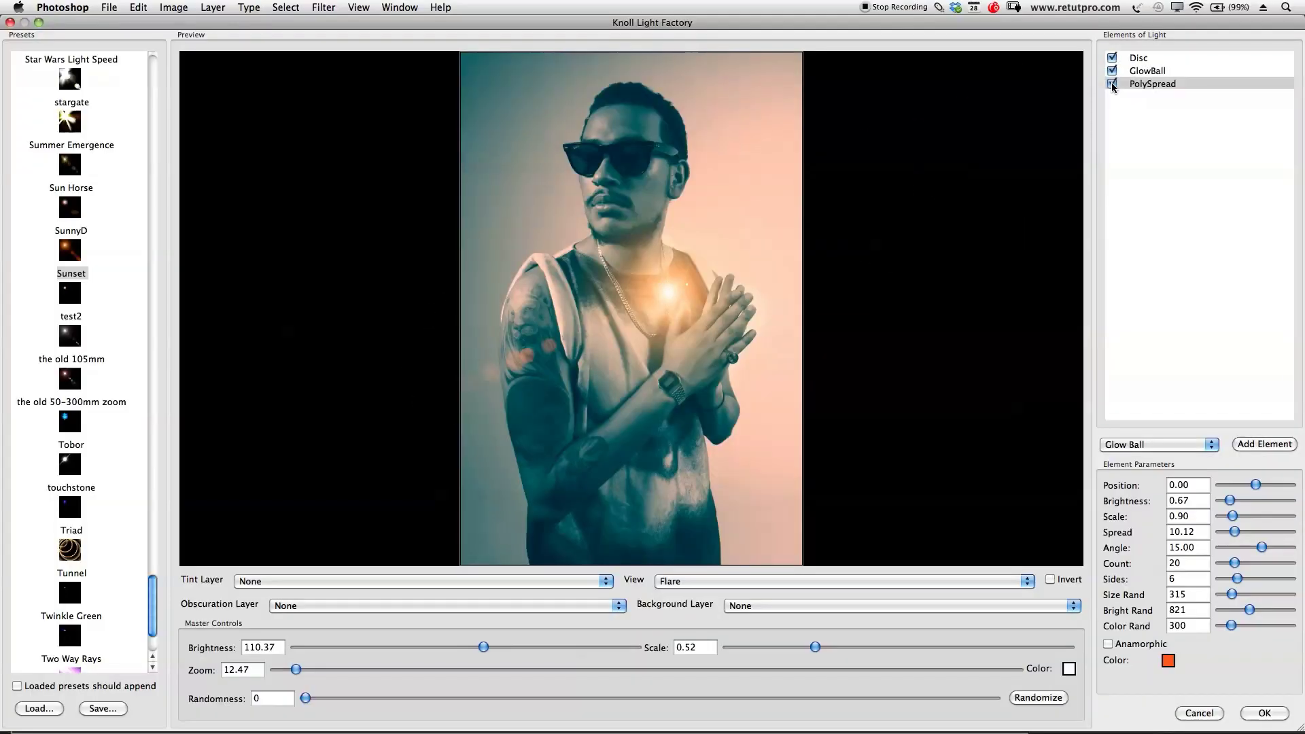
left_click(1112, 83)
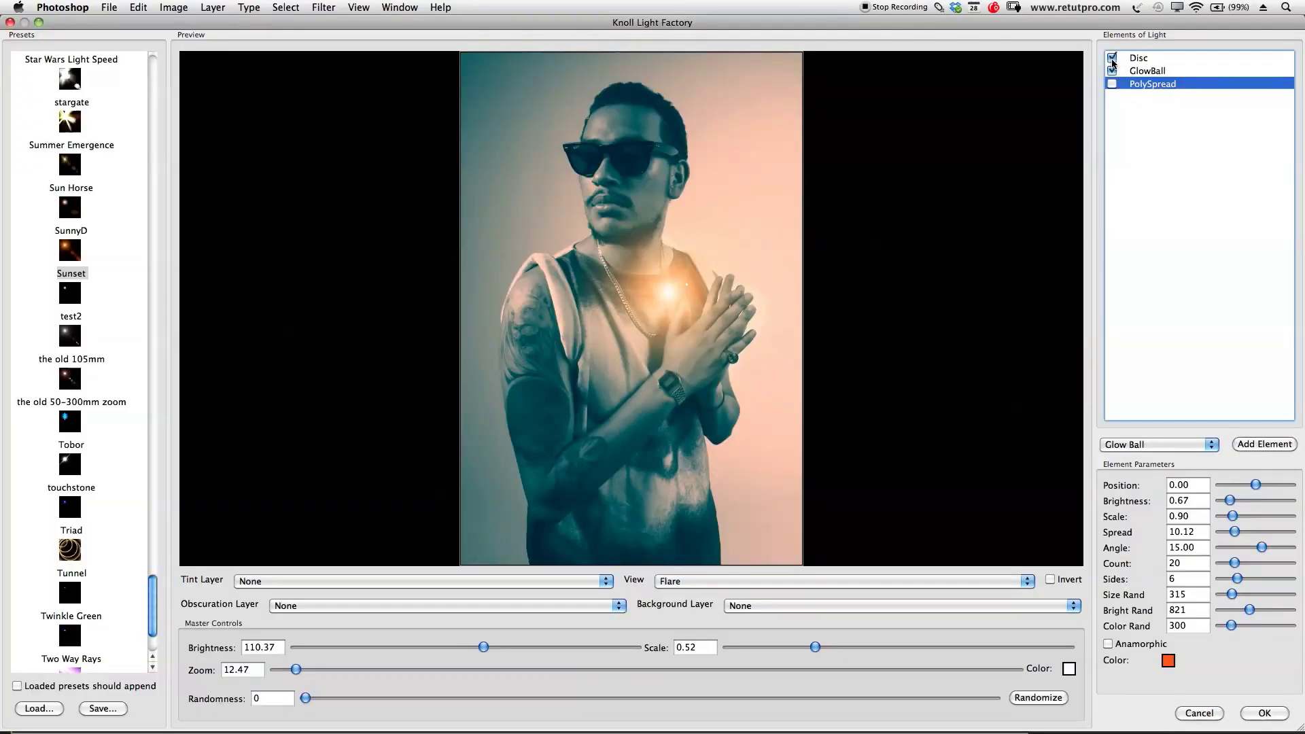
left_click(1113, 58)
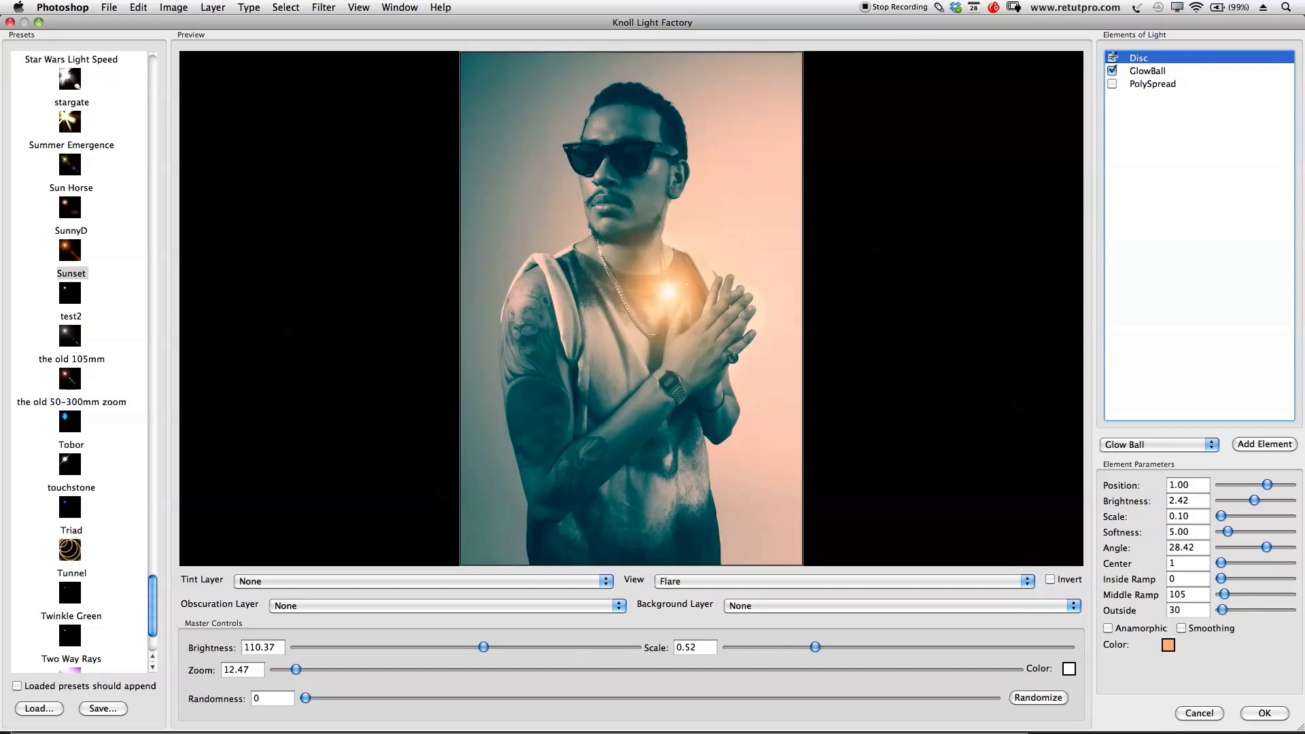
left_click(1112, 58)
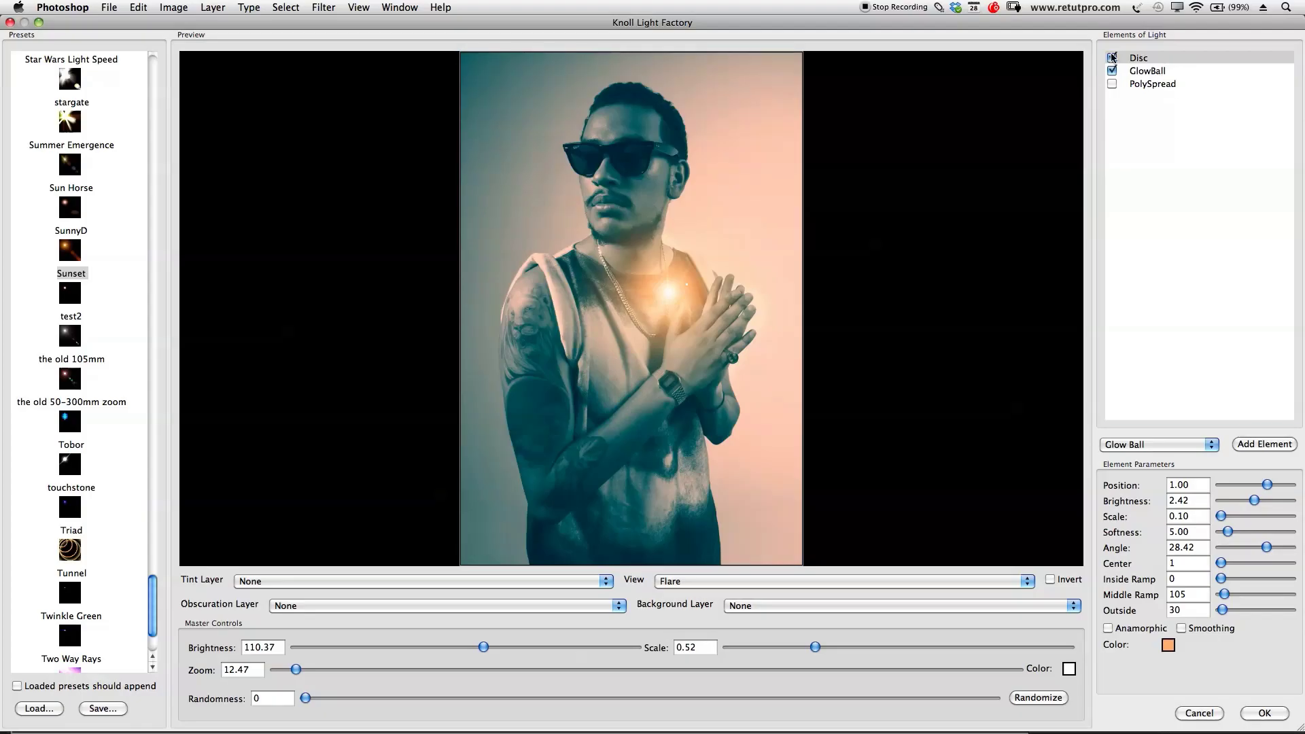
left_click(1112, 57)
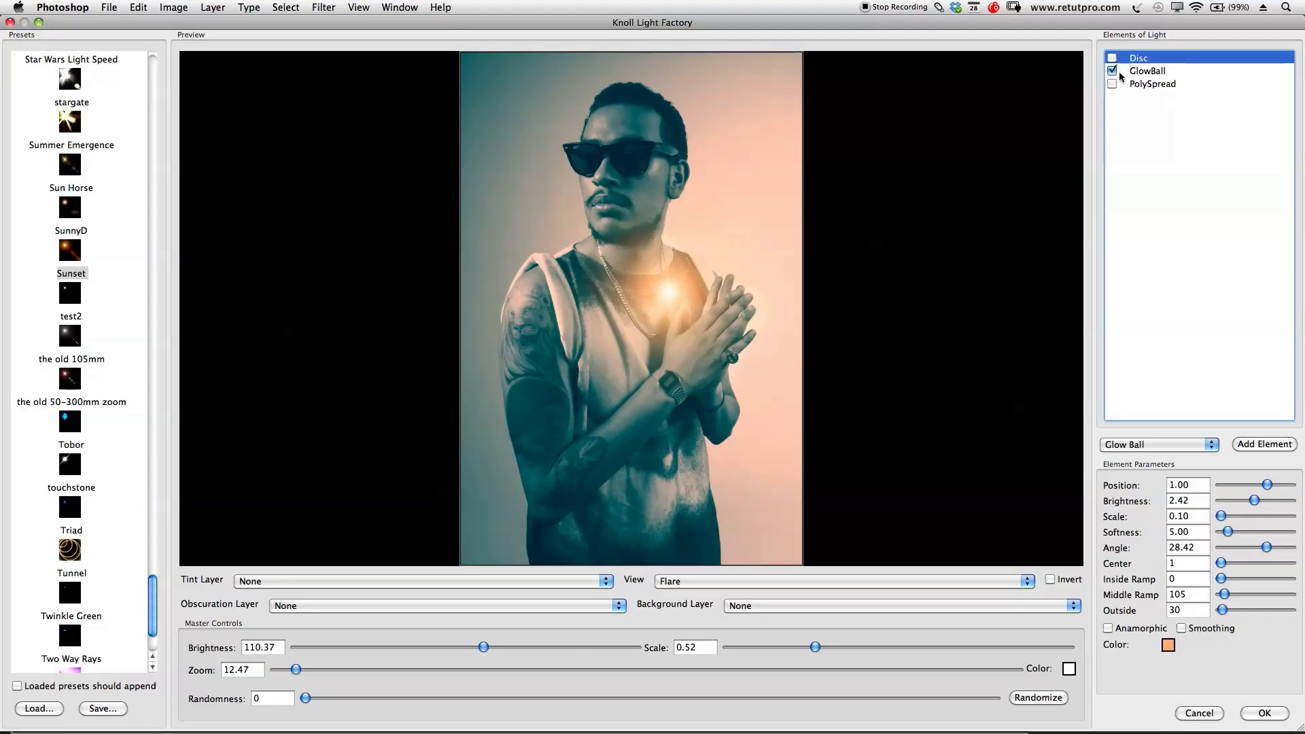
Keep only GlowBall on, raise its brightness and scale, and move it toward the hands.
left_click(1147, 71)
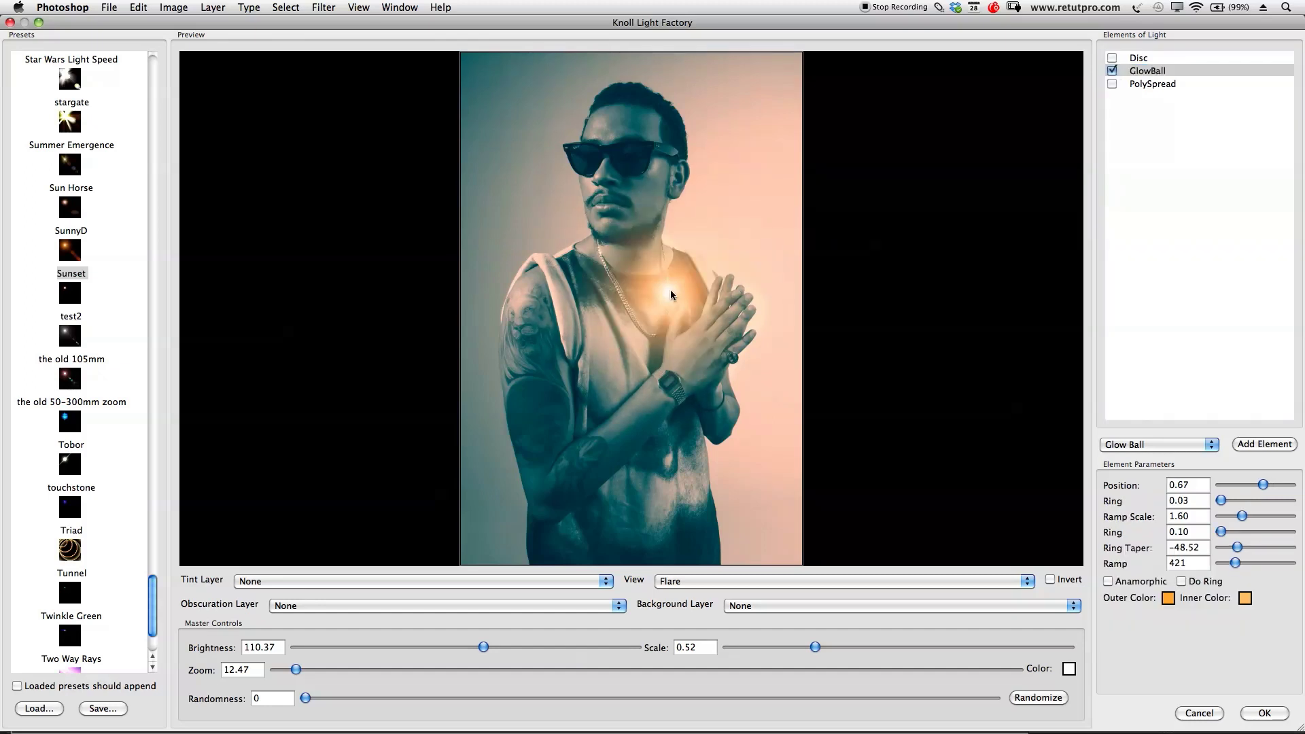
left_click_drag(672, 294, 637, 340)
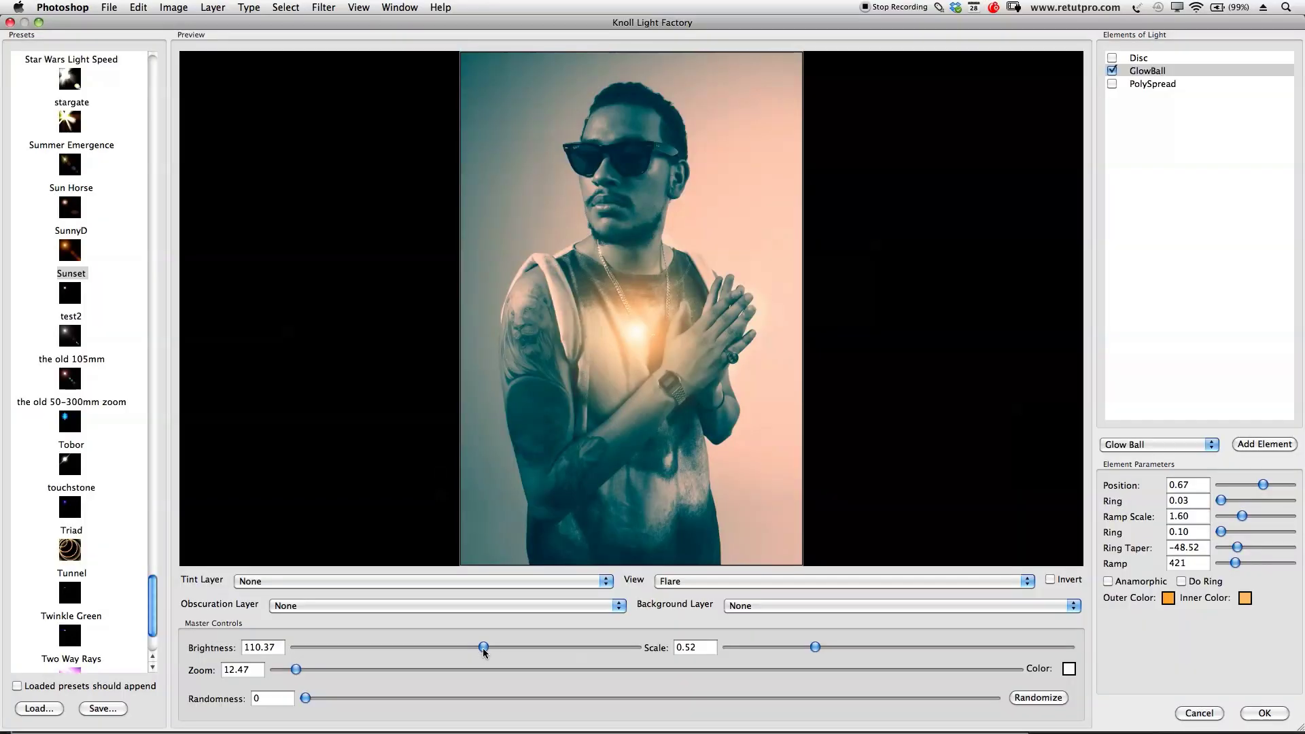
left_click_drag(483, 647, 521, 648)
left_click_drag(635, 331, 636, 332)
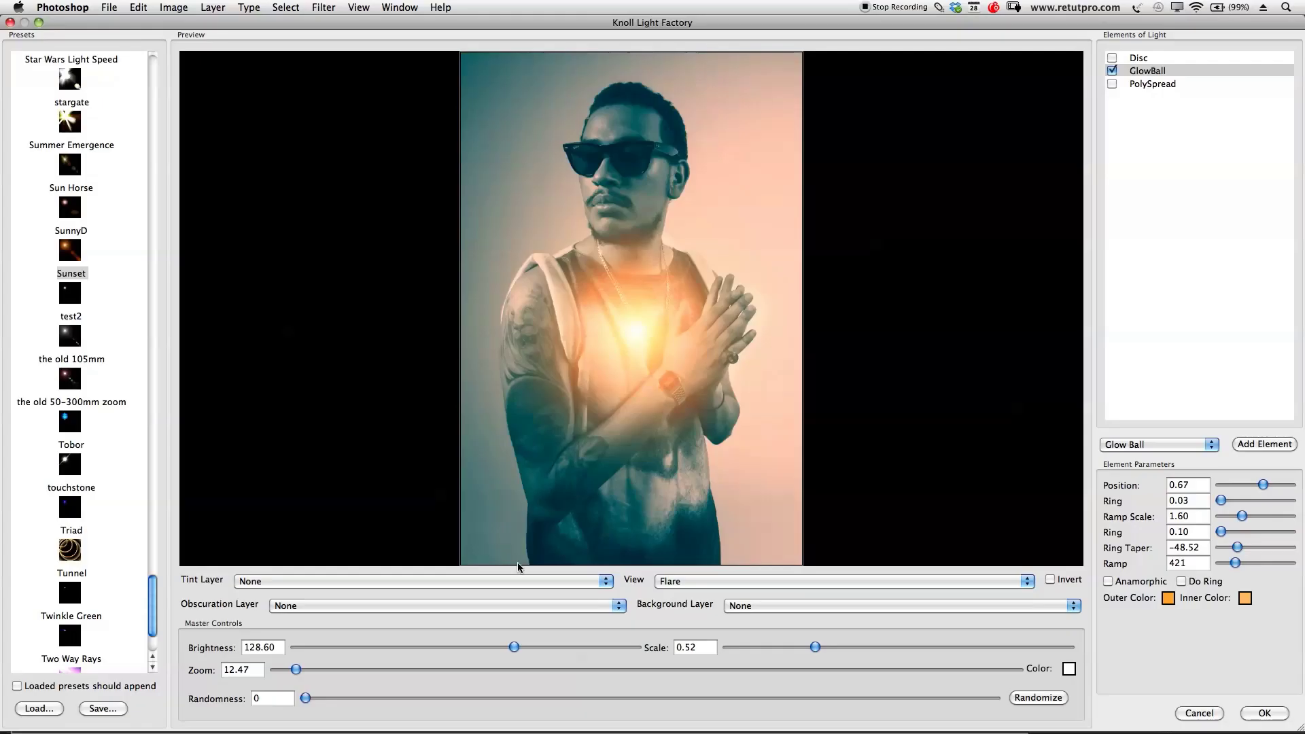
mouse_move(815, 647)
left_mouse_down()
mouse_move(847, 647)
mouse_move(829, 647)
left_mouse_up()
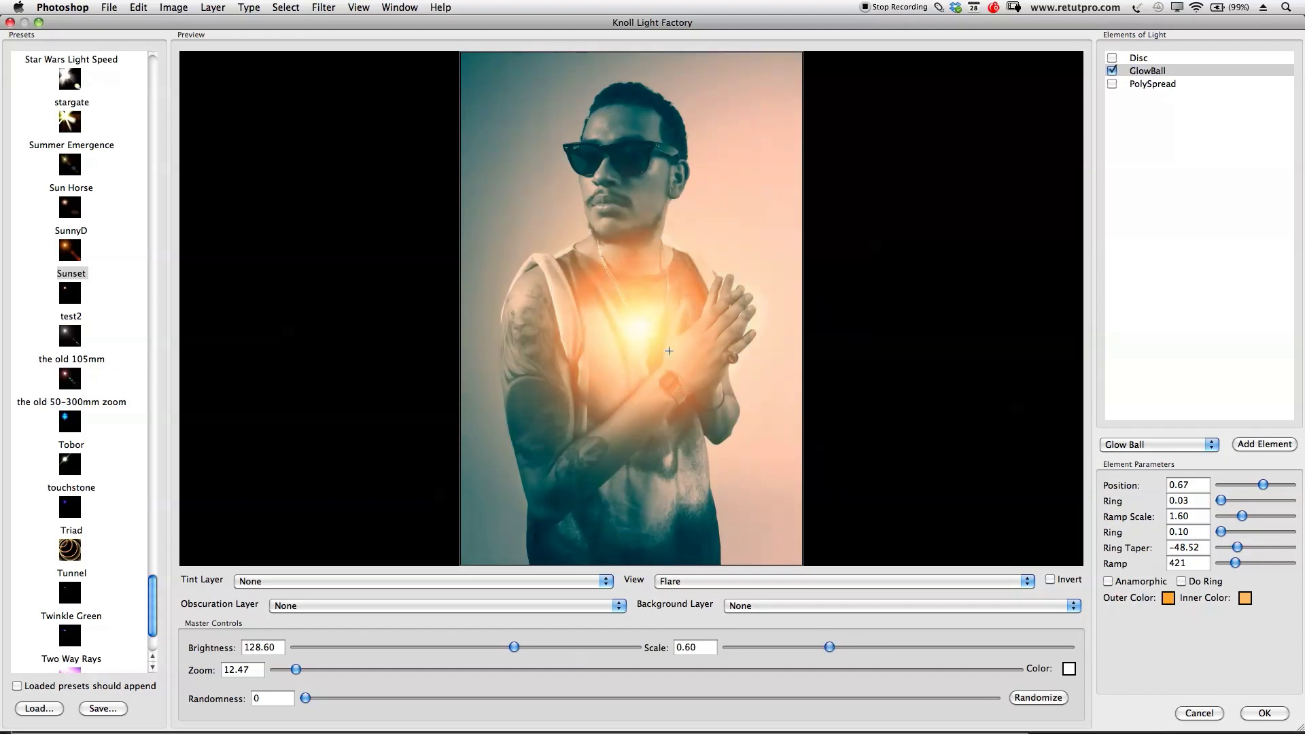
left_click_drag(658, 345, 770, 407)
Brighten the glow to about 151, enlarge it, place it at the photo's right edge, and apply.
left_click(813, 437)
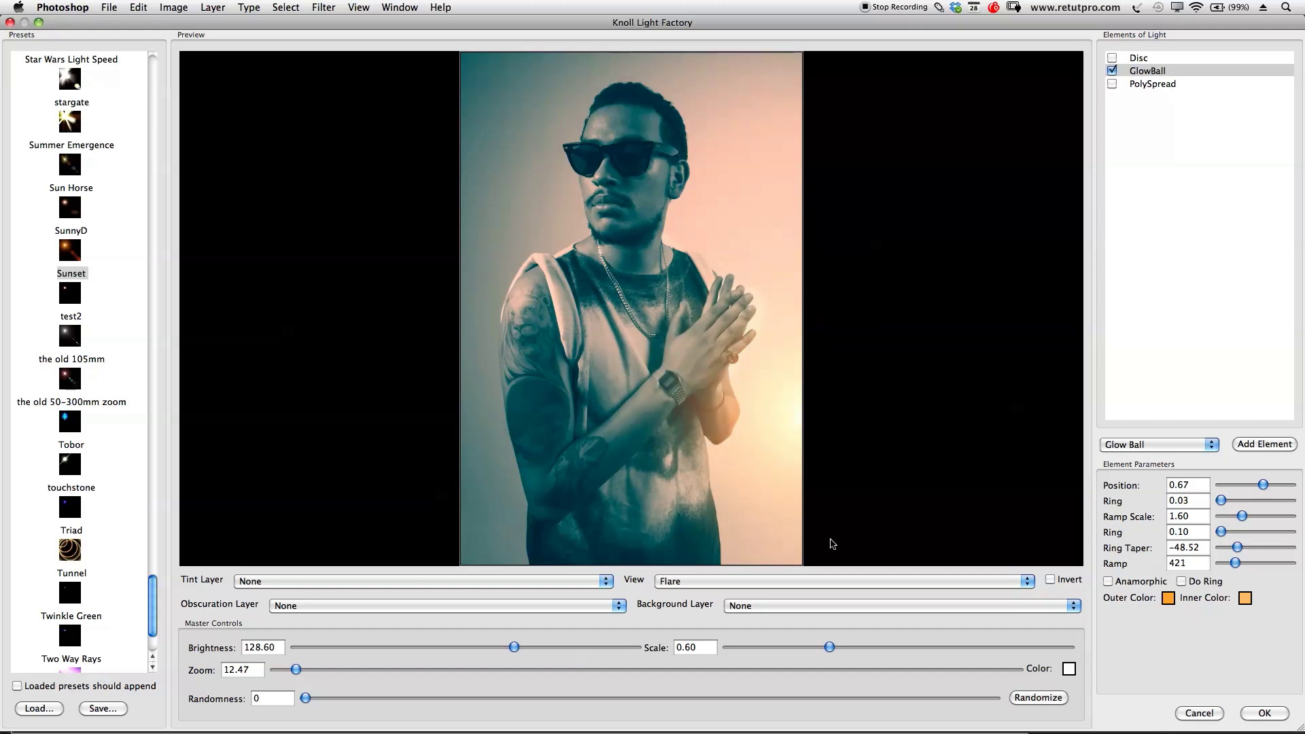
left_click_drag(523, 647, 561, 647)
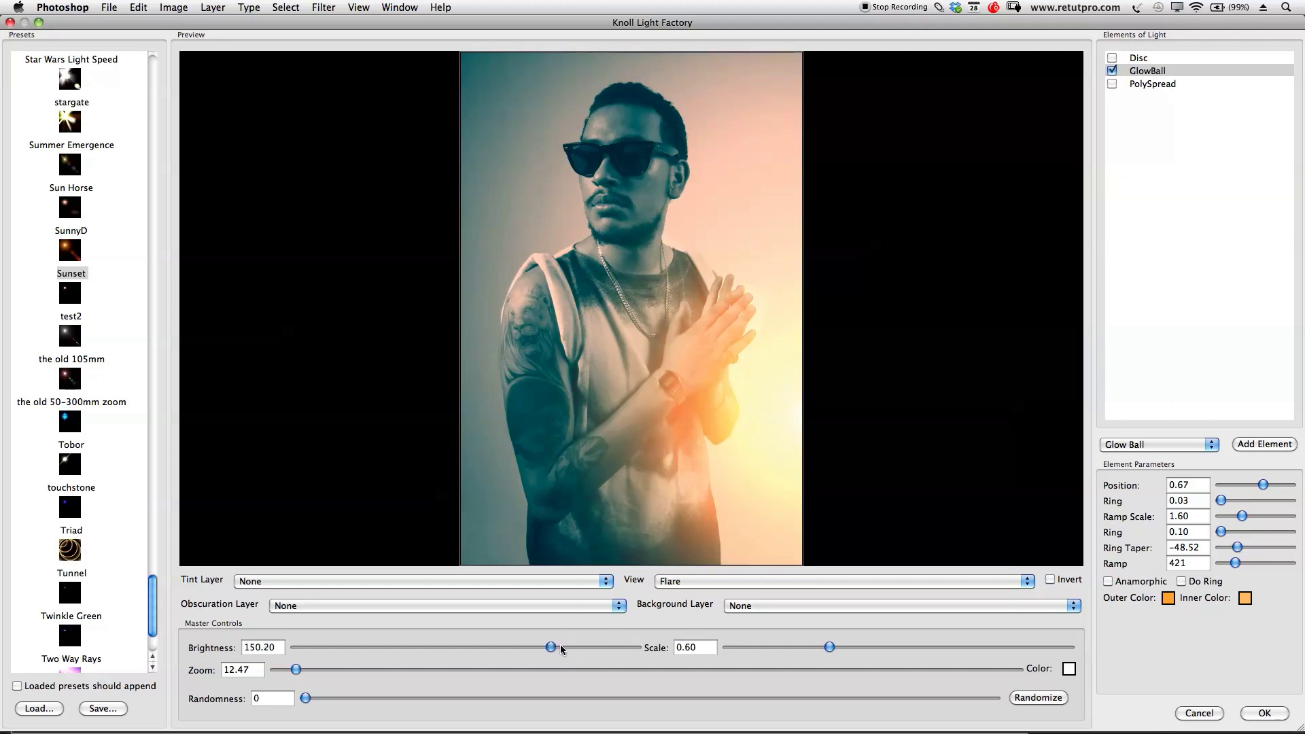
mouse_move(829, 647)
left_mouse_down()
mouse_move(849, 646)
mouse_move(823, 653)
left_mouse_up()
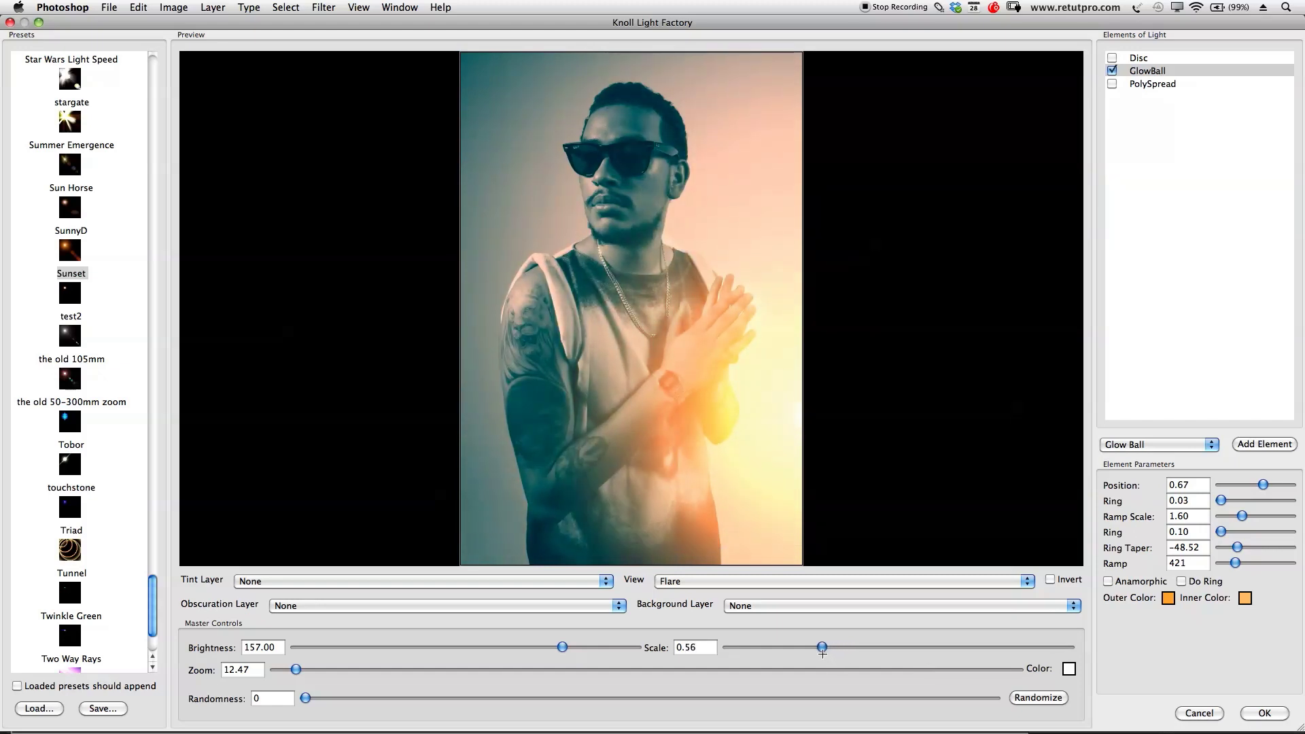
left_click_drag(732, 425, 829, 392)
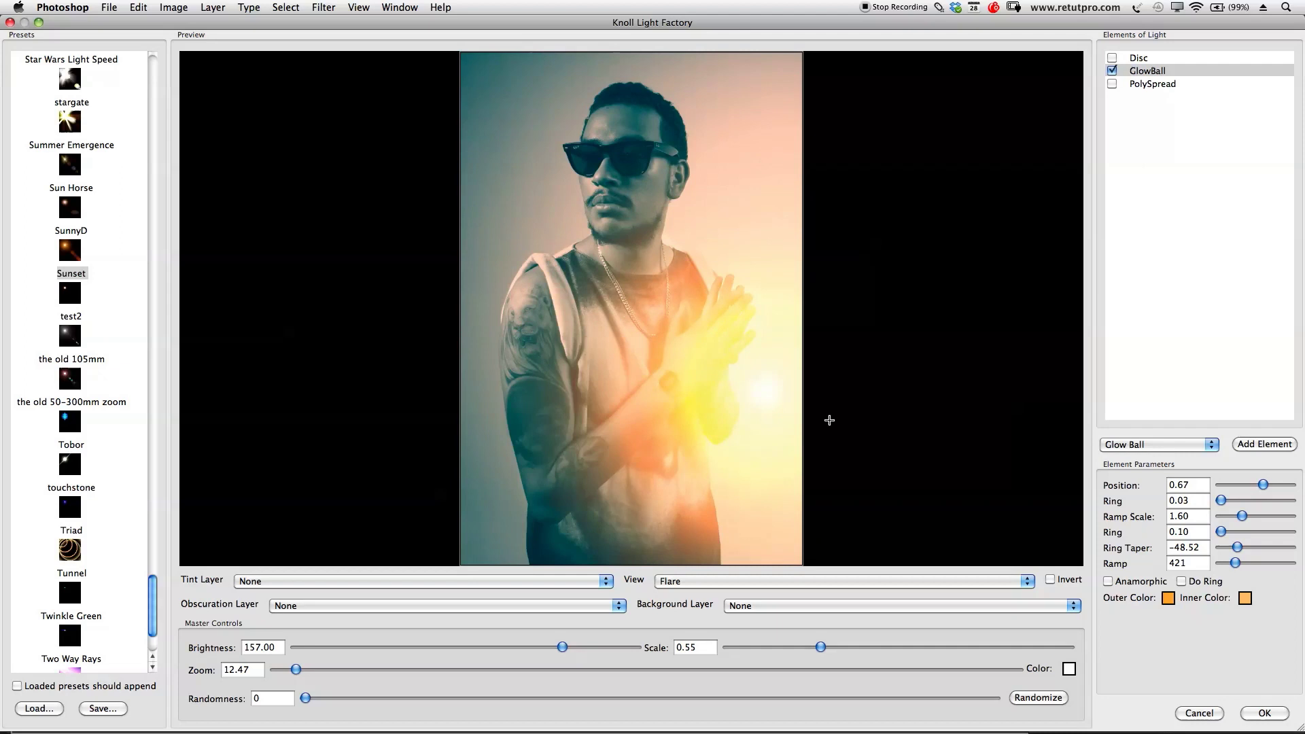
mouse_move(829, 392)
left_mouse_down()
mouse_move(998, 416)
mouse_move(932, 426)
mouse_move(932, 414)
mouse_move(928, 445)
mouse_move(927, 425)
mouse_move(836, 382)
mouse_move(809, 387)
mouse_move(831, 413)
mouse_move(911, 431)
mouse_move(954, 469)
mouse_move(940, 407)
left_mouse_up()
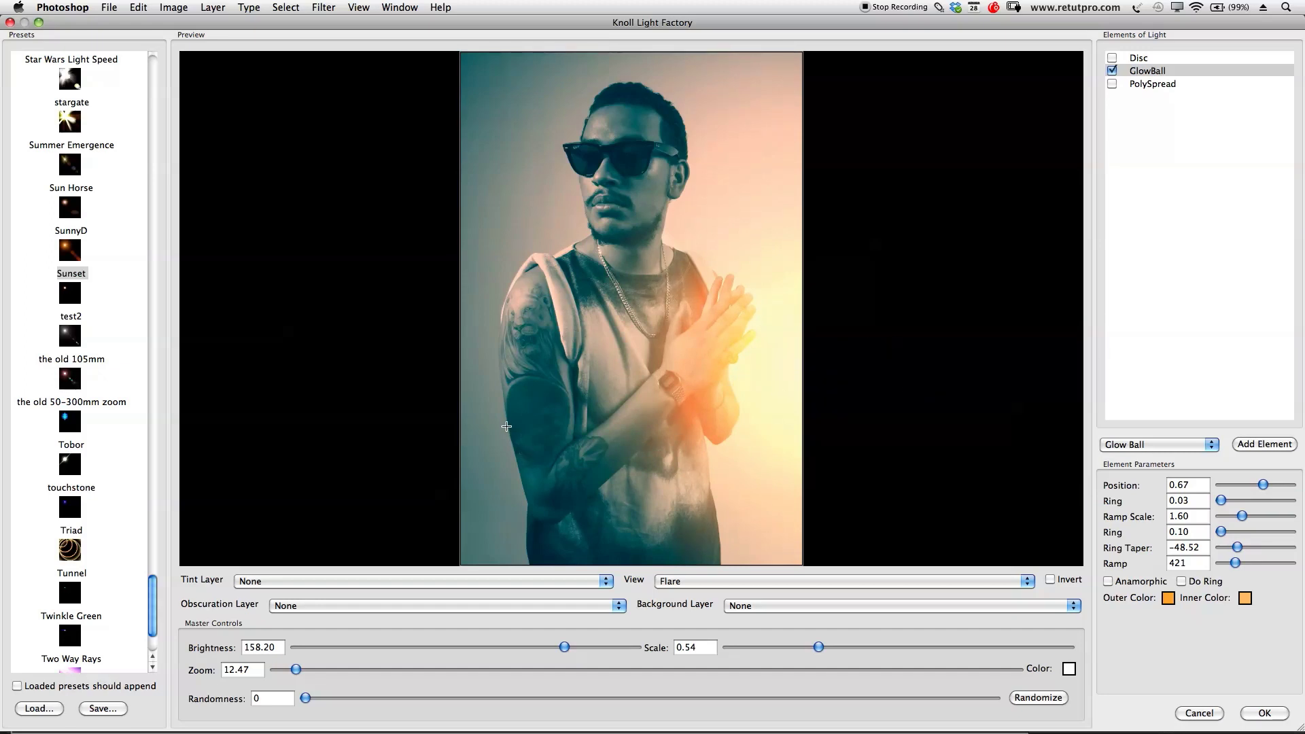
left_click_drag(506, 426, 625, 466)
left_click(1265, 714)
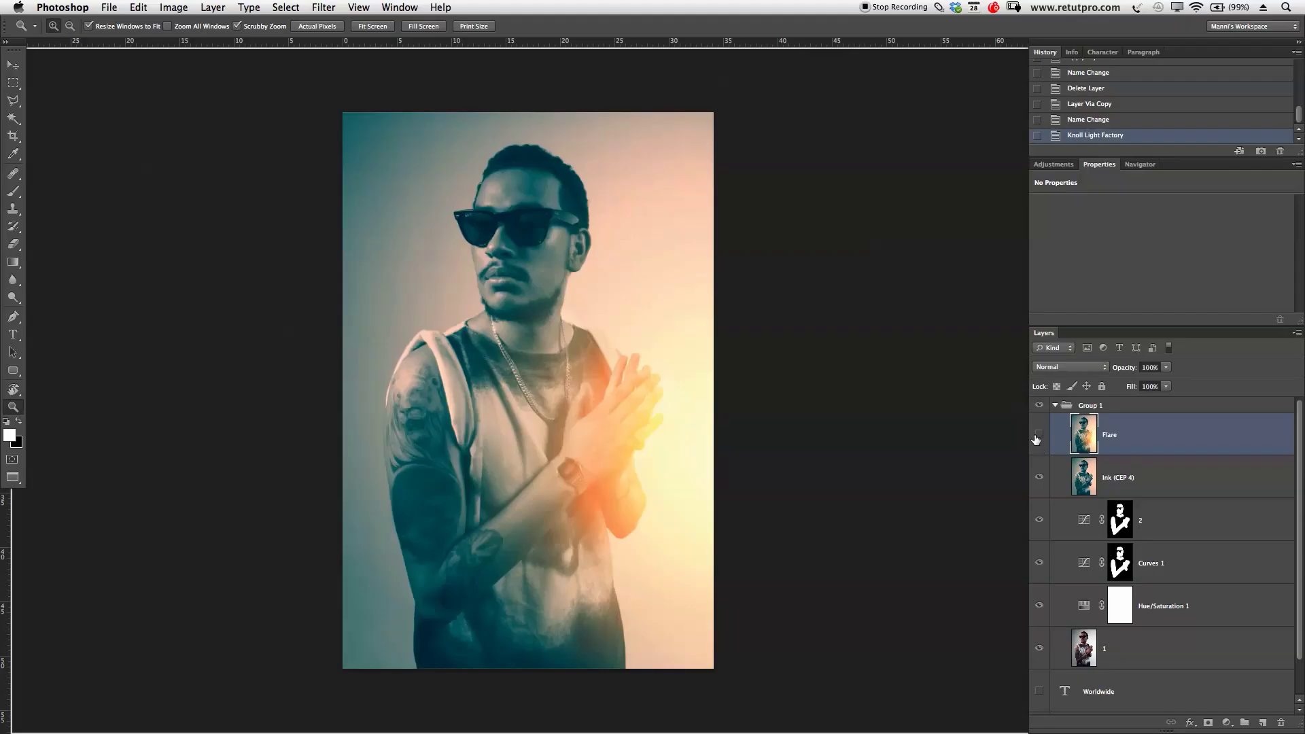
Compare the Flare layer on and off and set its opacity to 94%.
left_click(1037, 439)
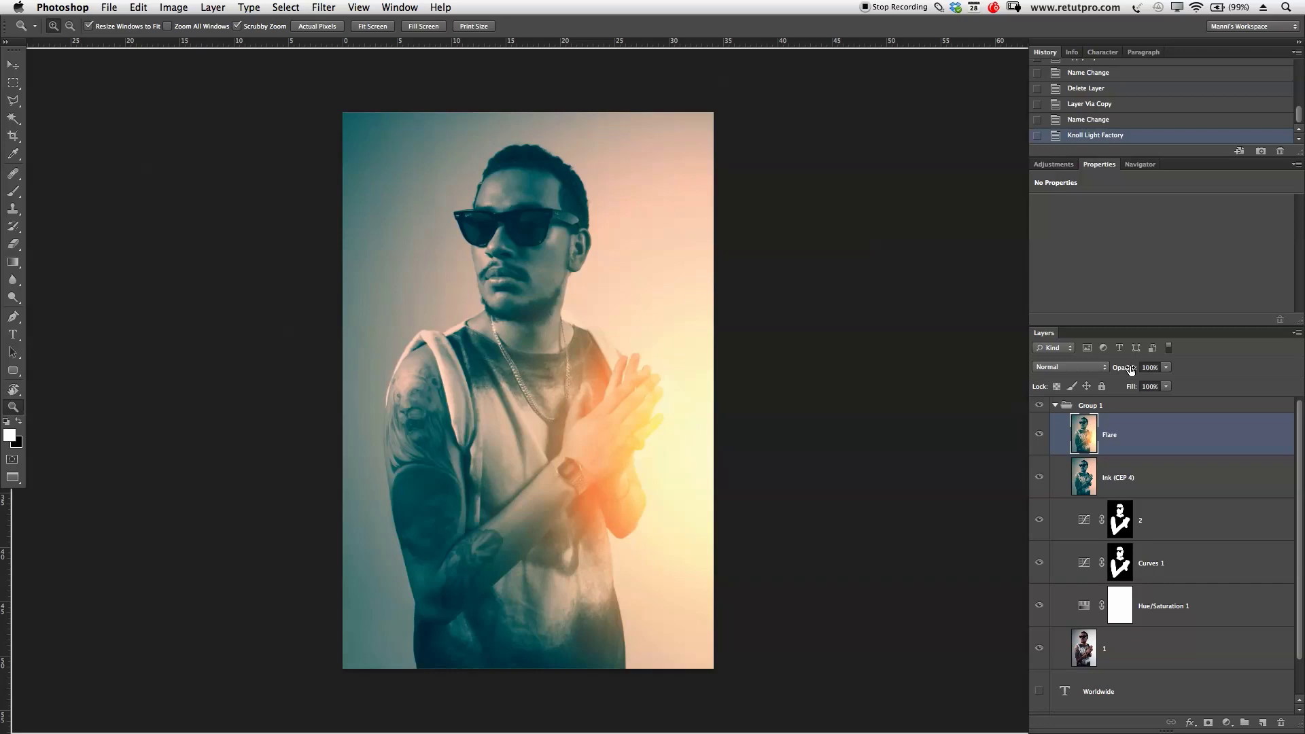
left_click_drag(1131, 369, 1112, 370)
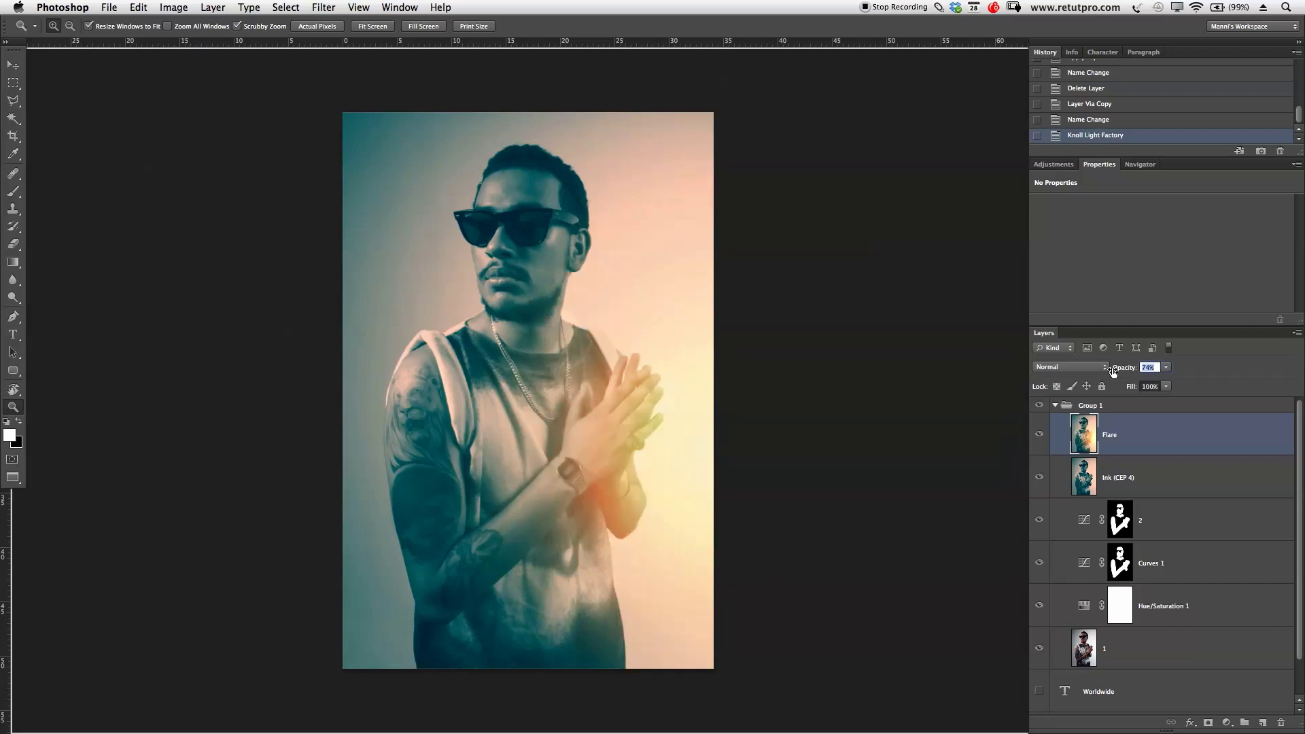
left_click_drag(1121, 373, 1126, 373)
left_click(1047, 437)
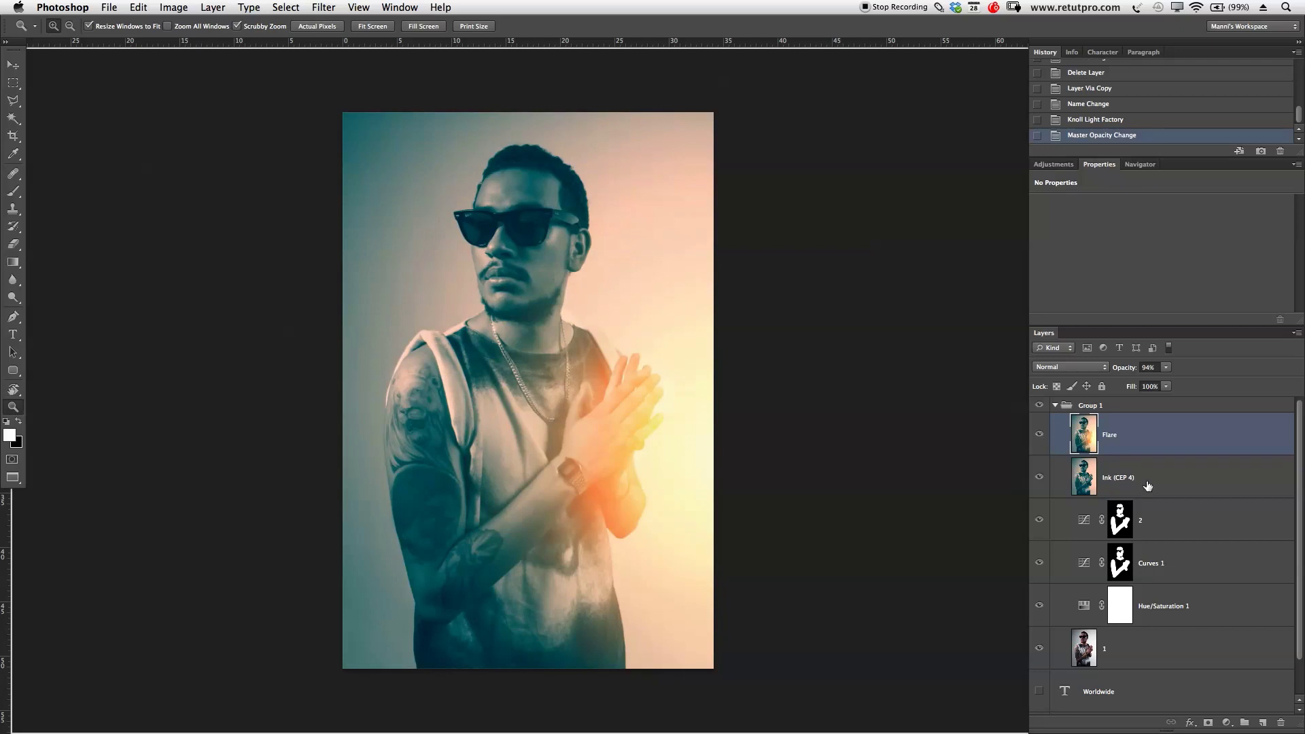
Move the Worldwide and aka text layers above Group 1, then hide both.
scroll(1202, 626, "down", 1)
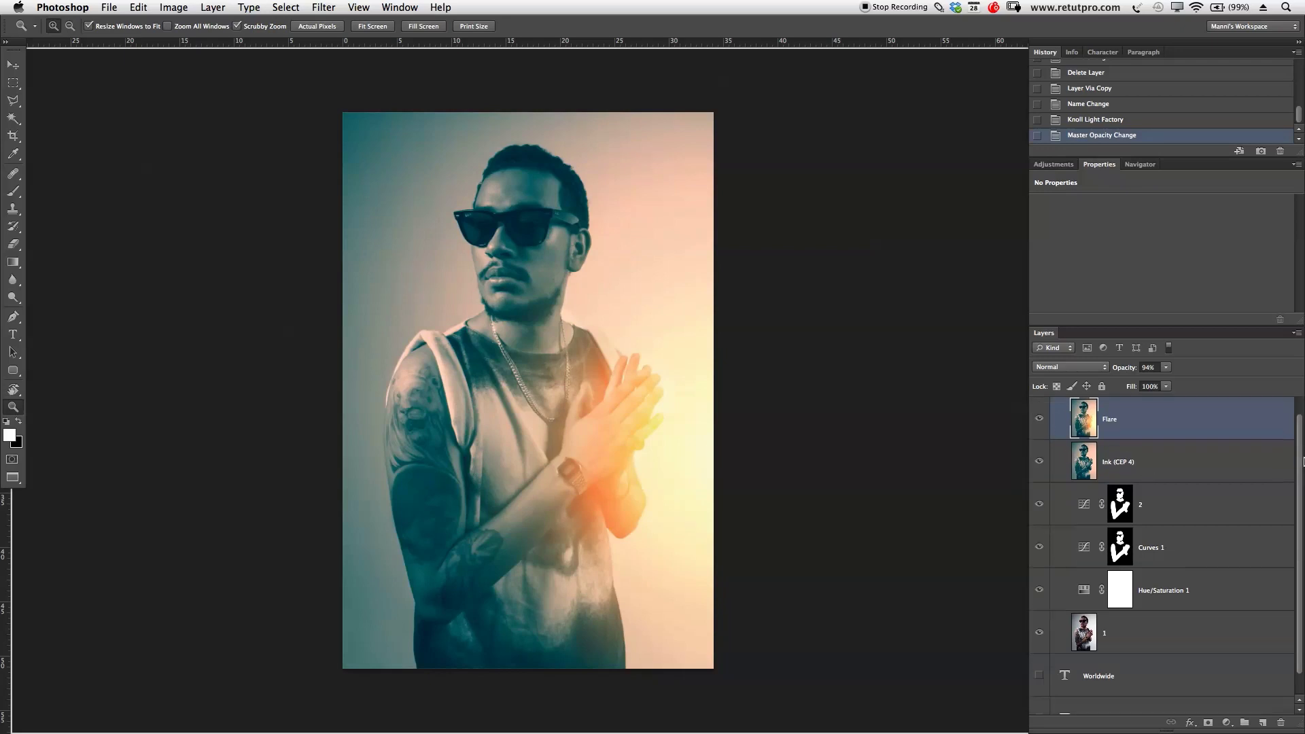
scroll(1202, 626, "down", 1)
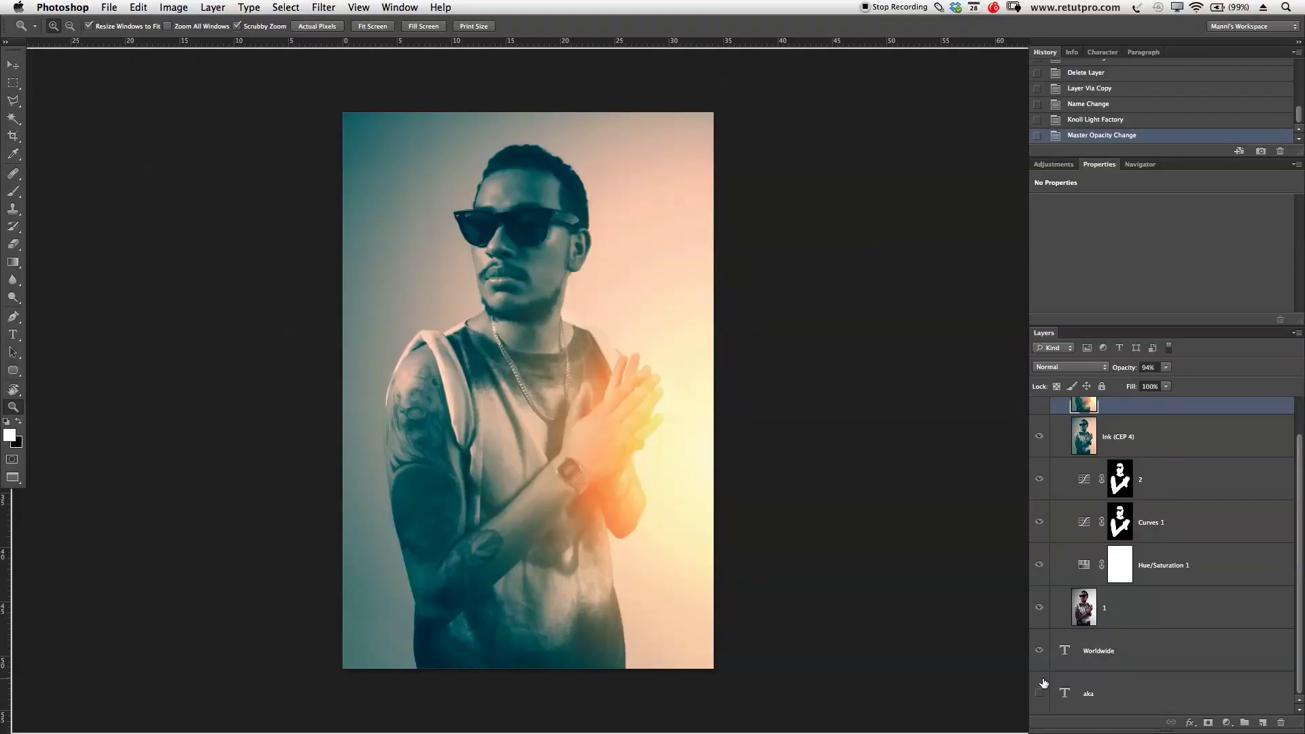
left_click(1082, 666, "super")
left_click(1167, 685, "super")
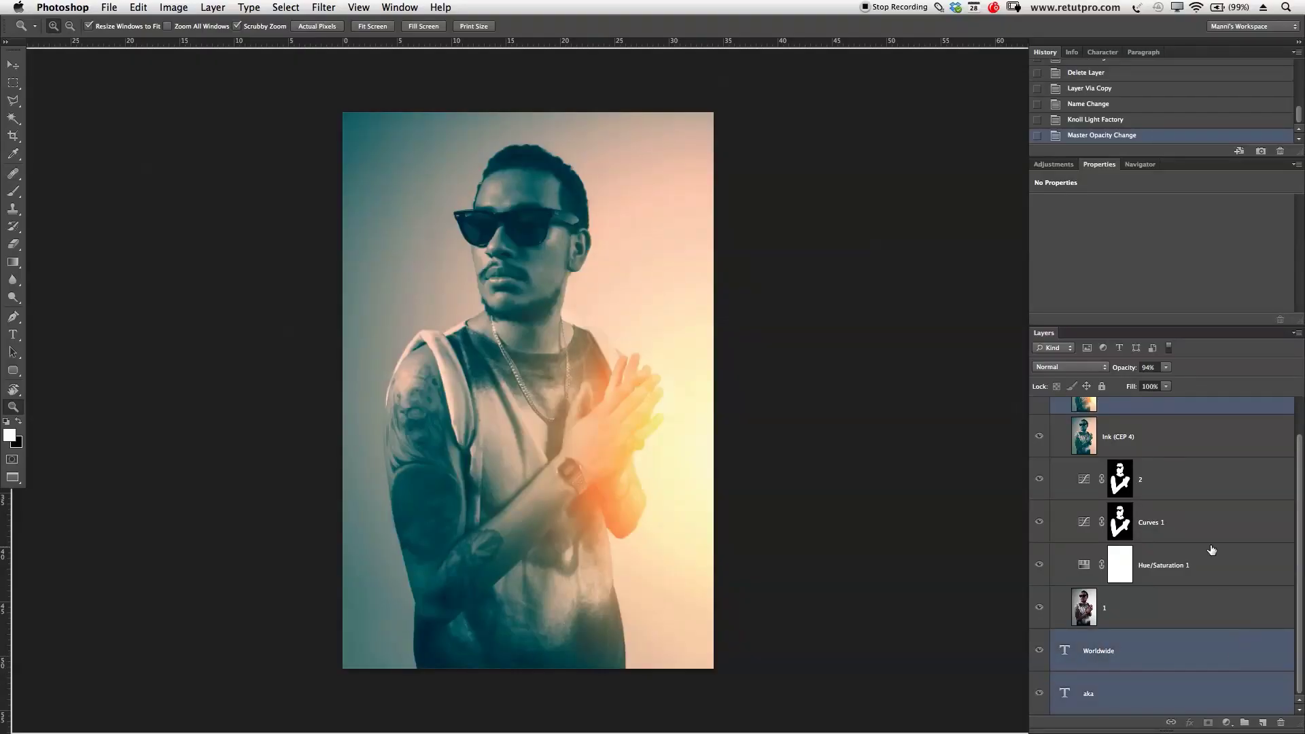
left_click(1149, 412, "super")
left_click_drag(1219, 639, 1194, 411)
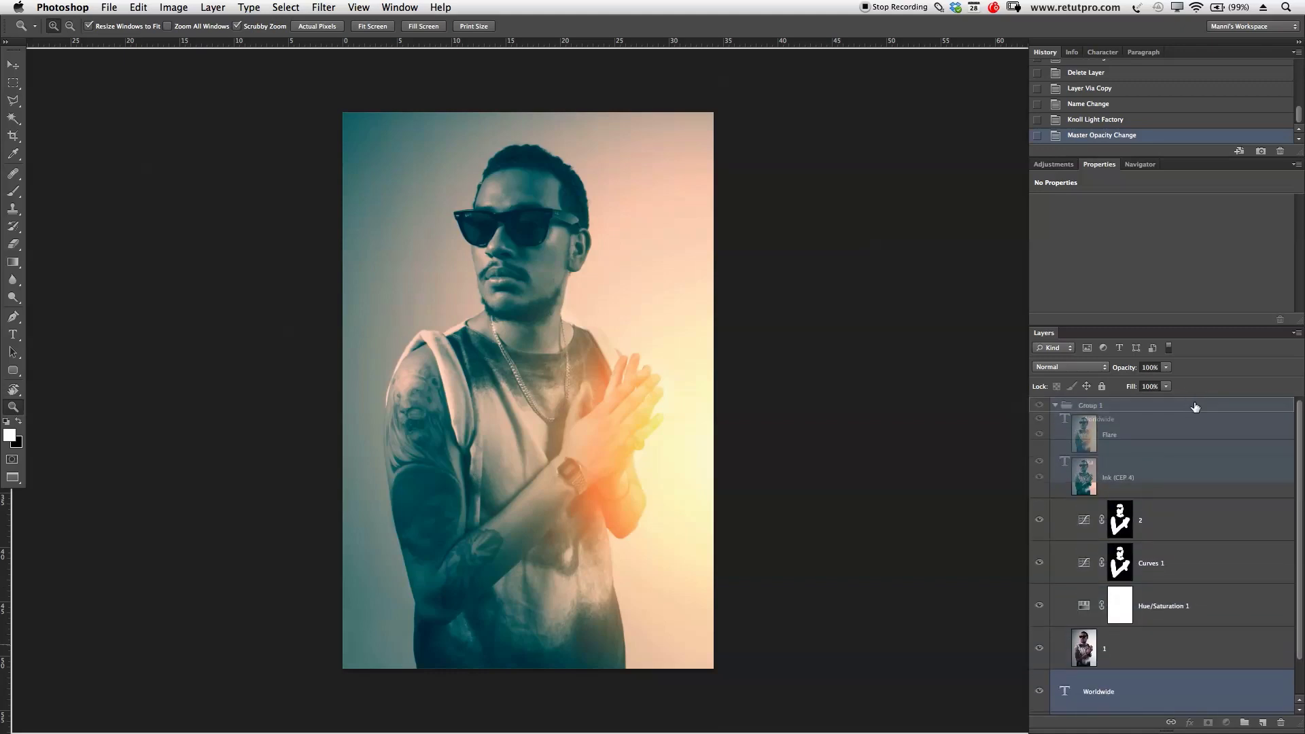
left_click_drag(1193, 412, 1194, 403)
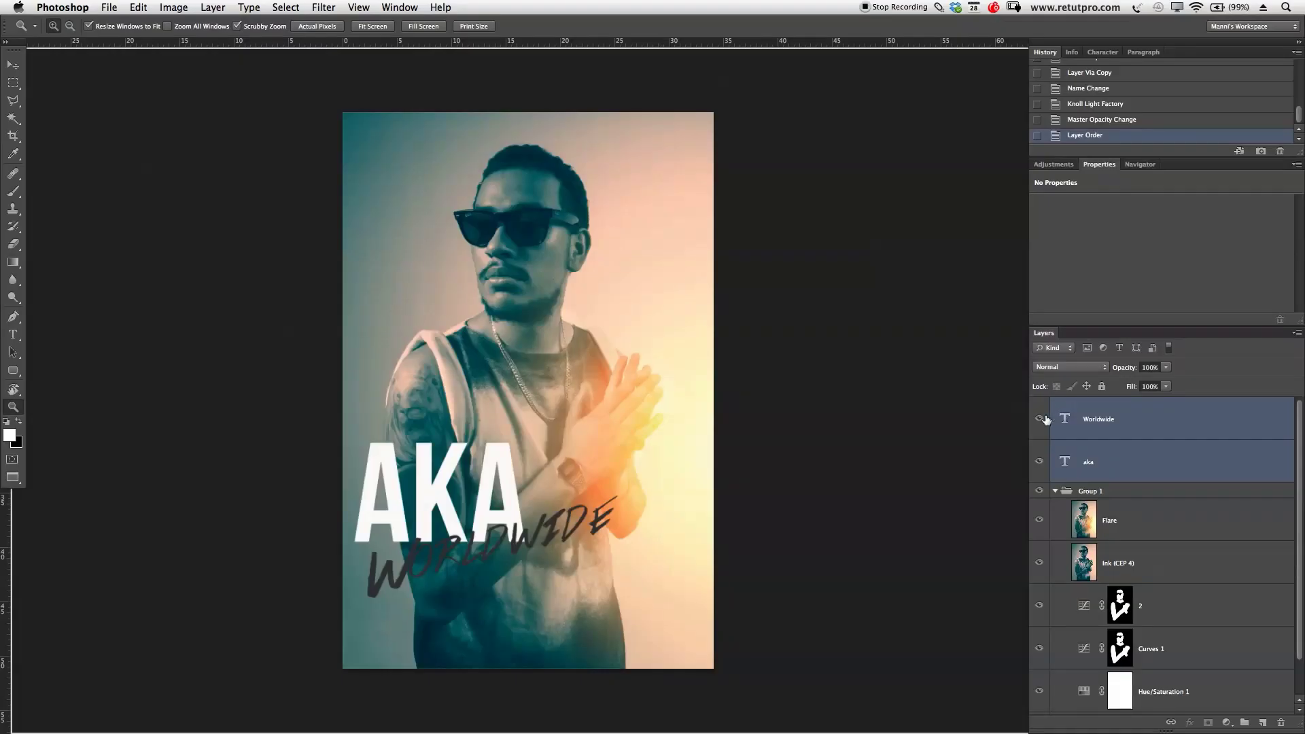
left_click(1040, 419)
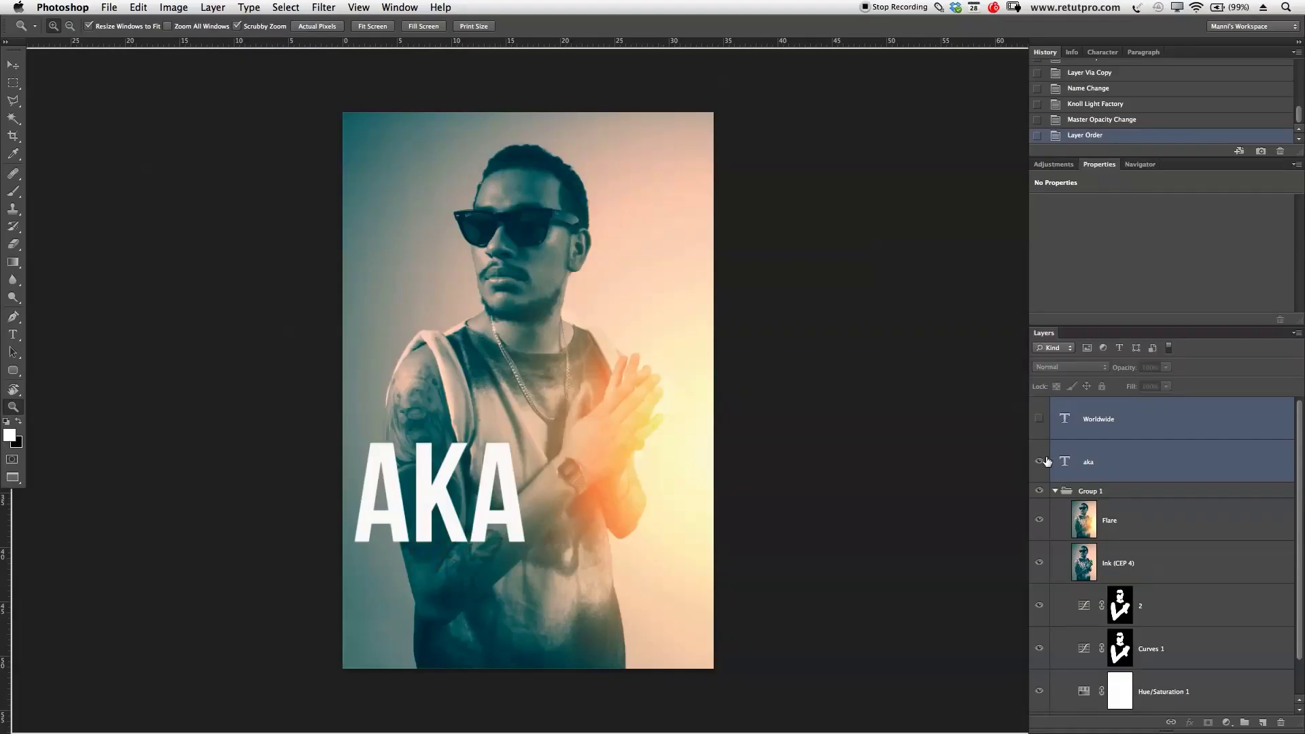
left_click(1039, 462)
Draw a paragraph text box across the torso and type AKA.
left_click(1196, 424)
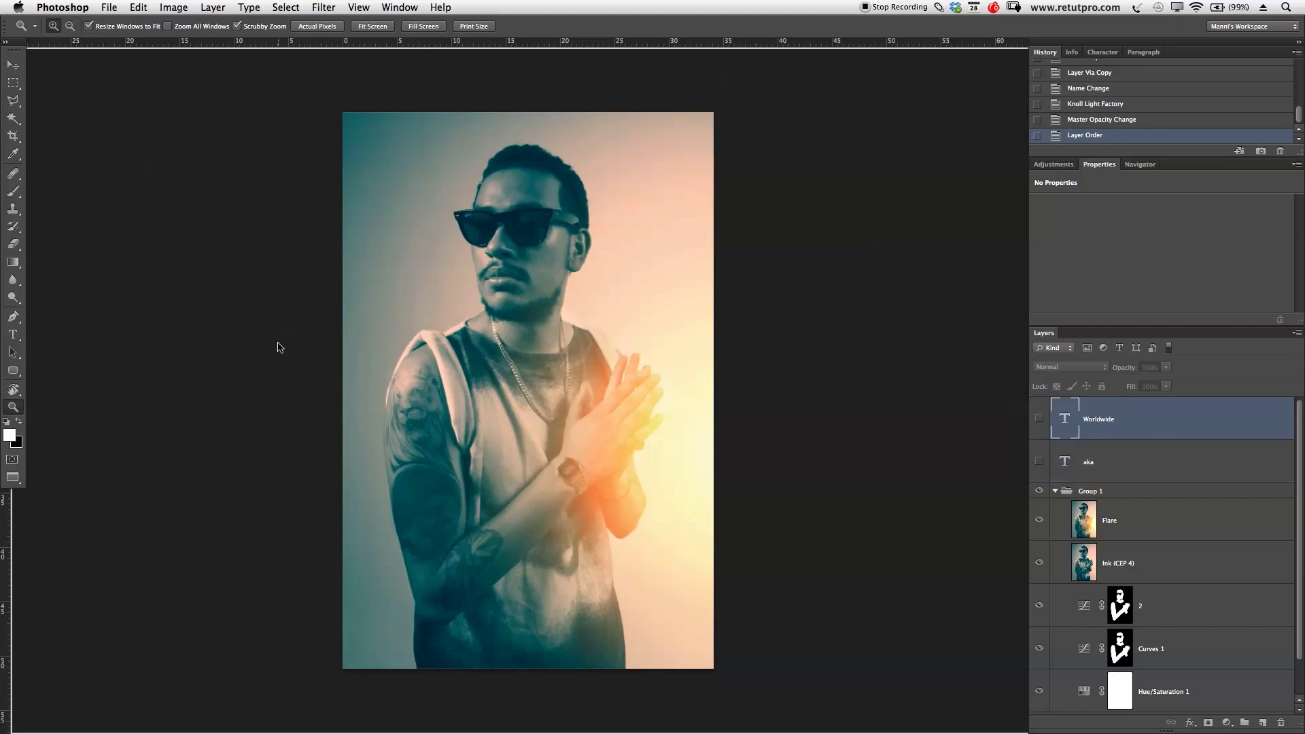
left_click(14, 334)
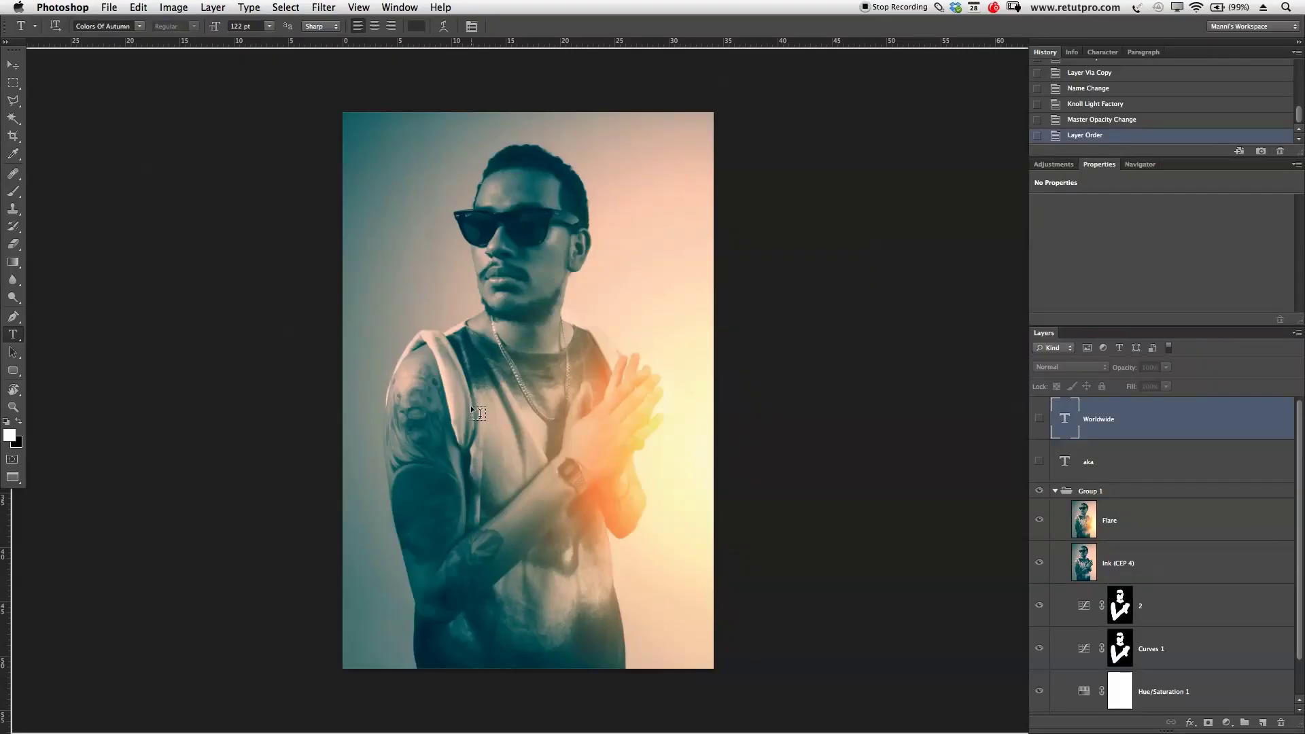
left_click_drag(370, 328, 688, 517)
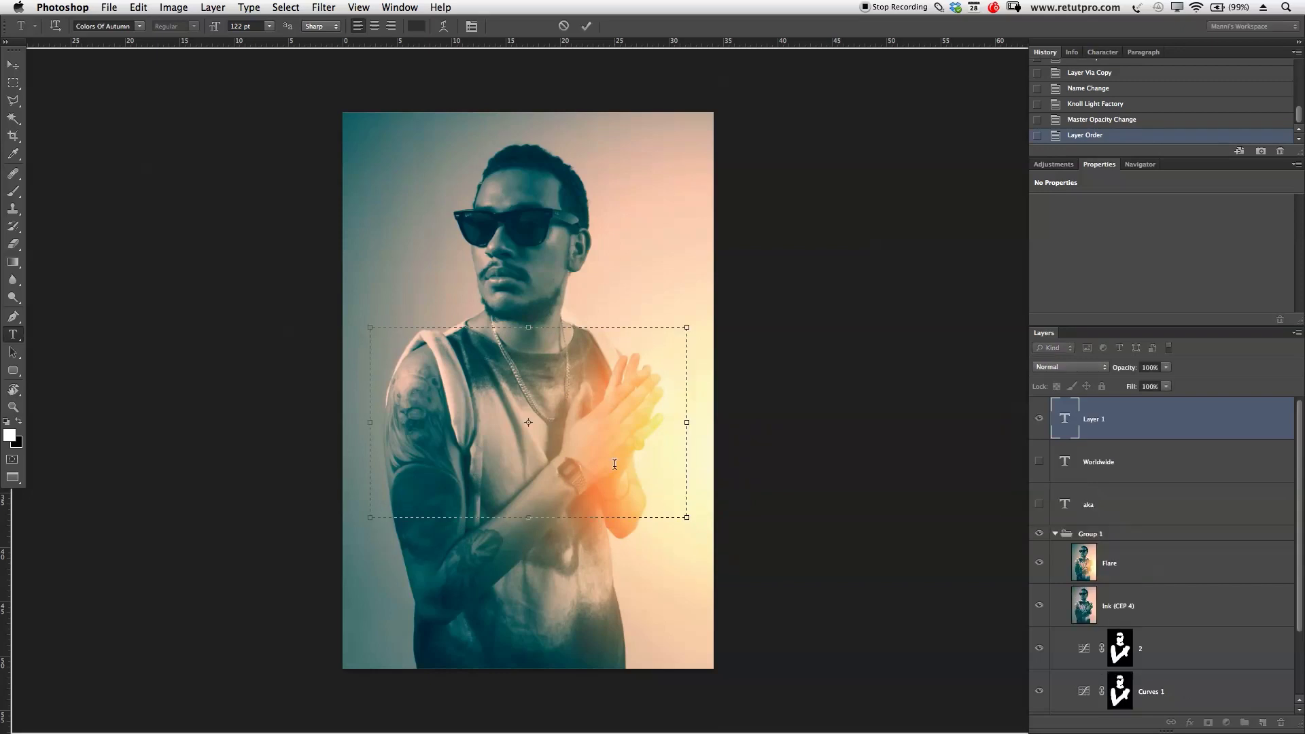
type("AKA")
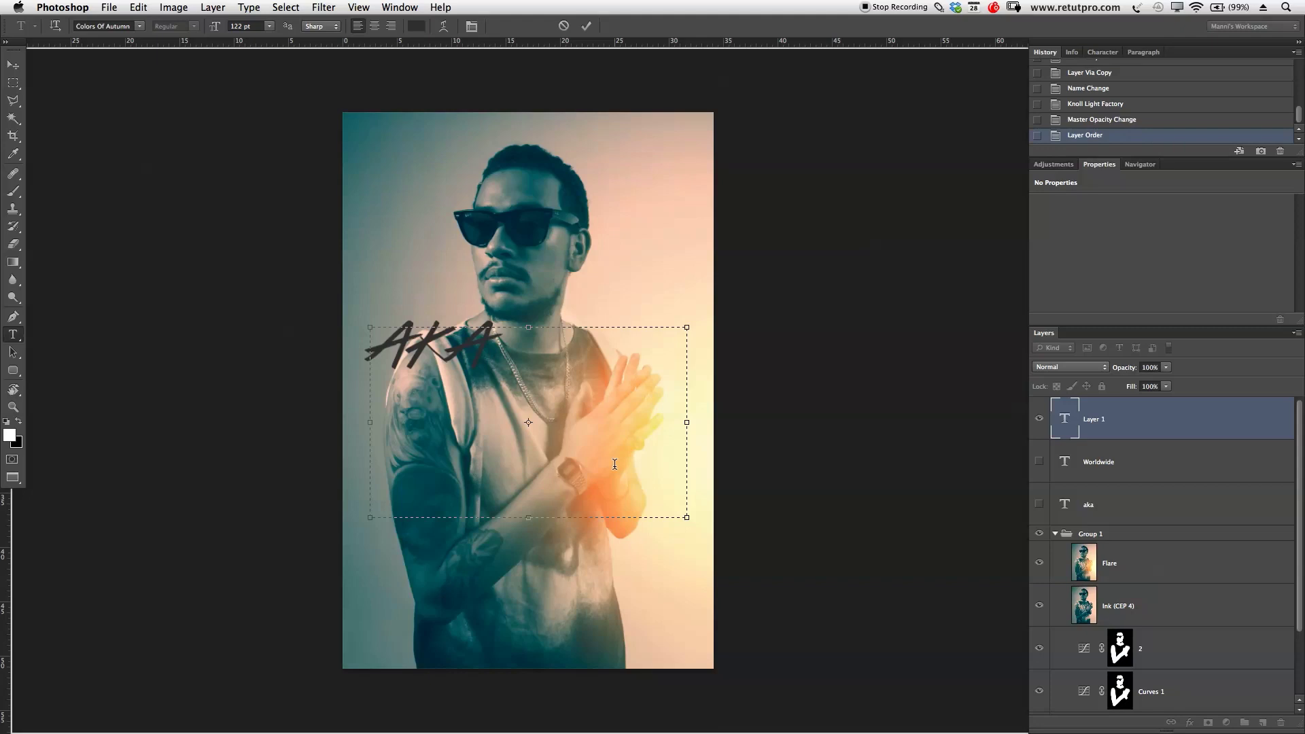
key("BackSpace")
type("A")
key("ctrl+a")
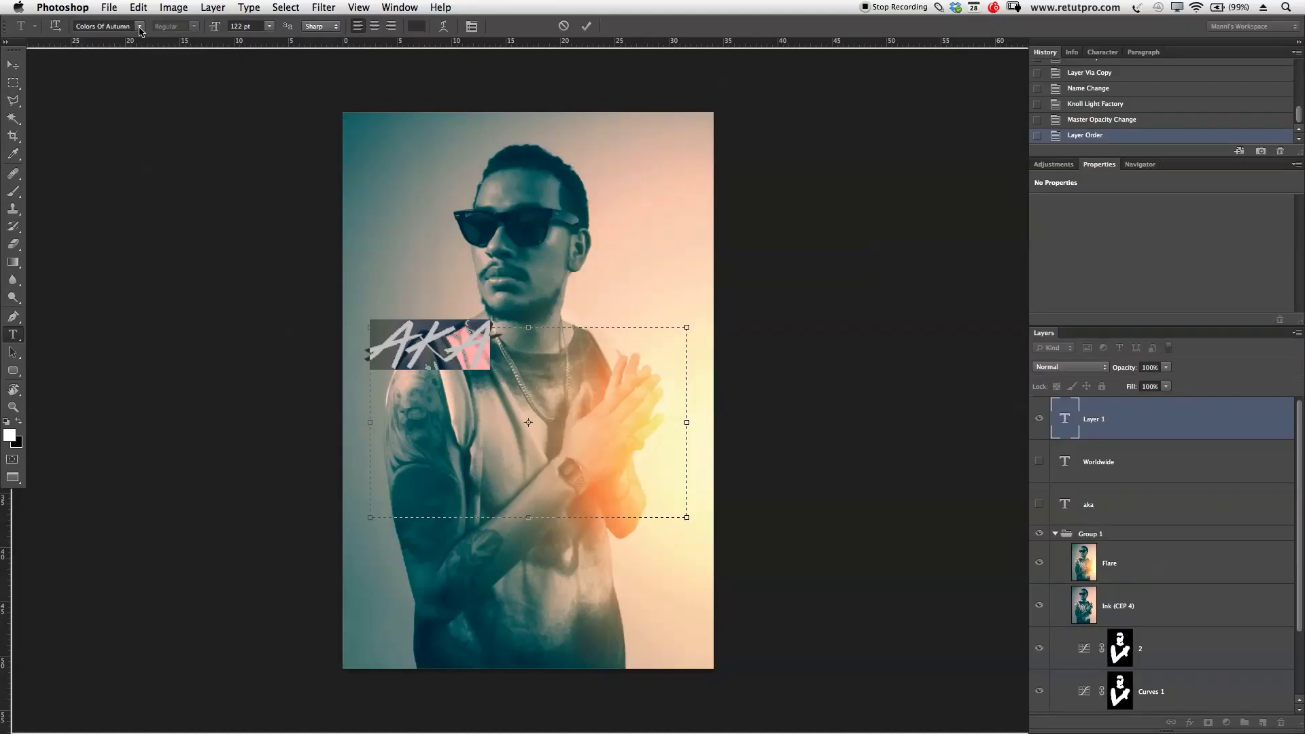
Style AKA in Bebas Neue, white, enlarged to 303 pt, and commit it.
left_click(133, 26)
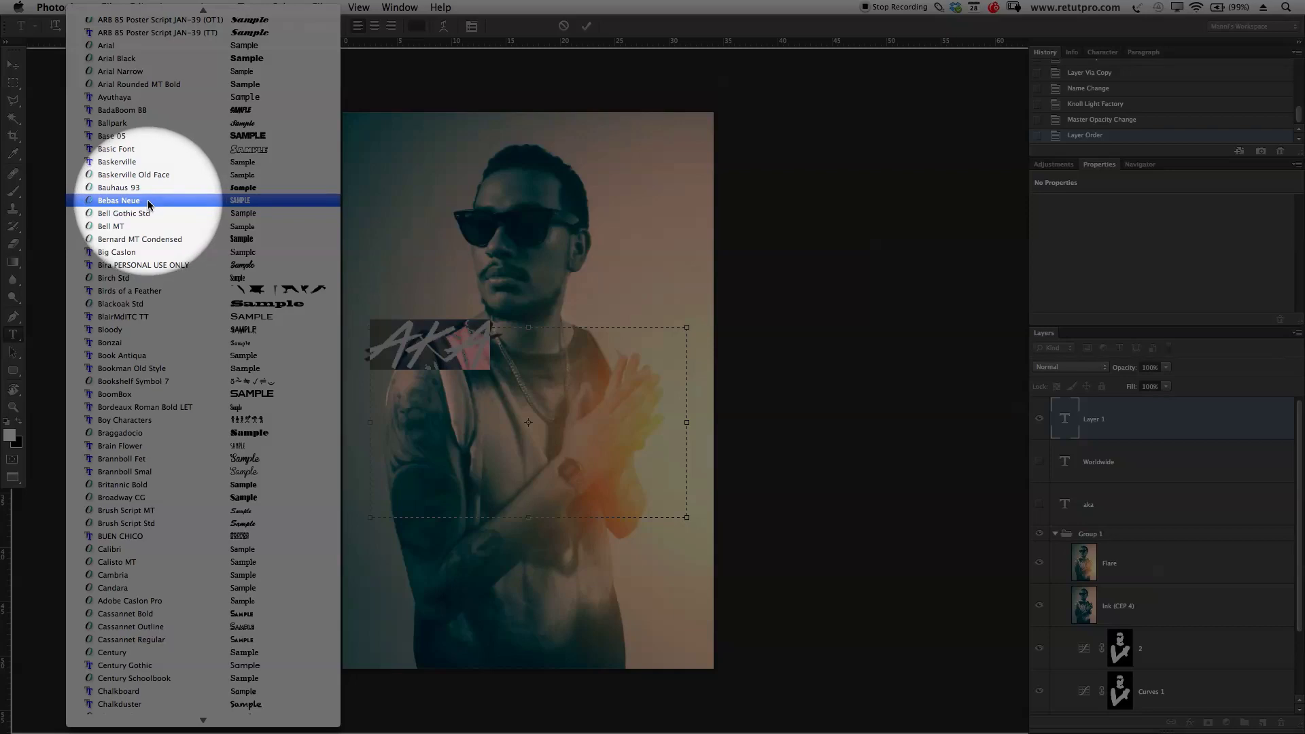
key("Escape")
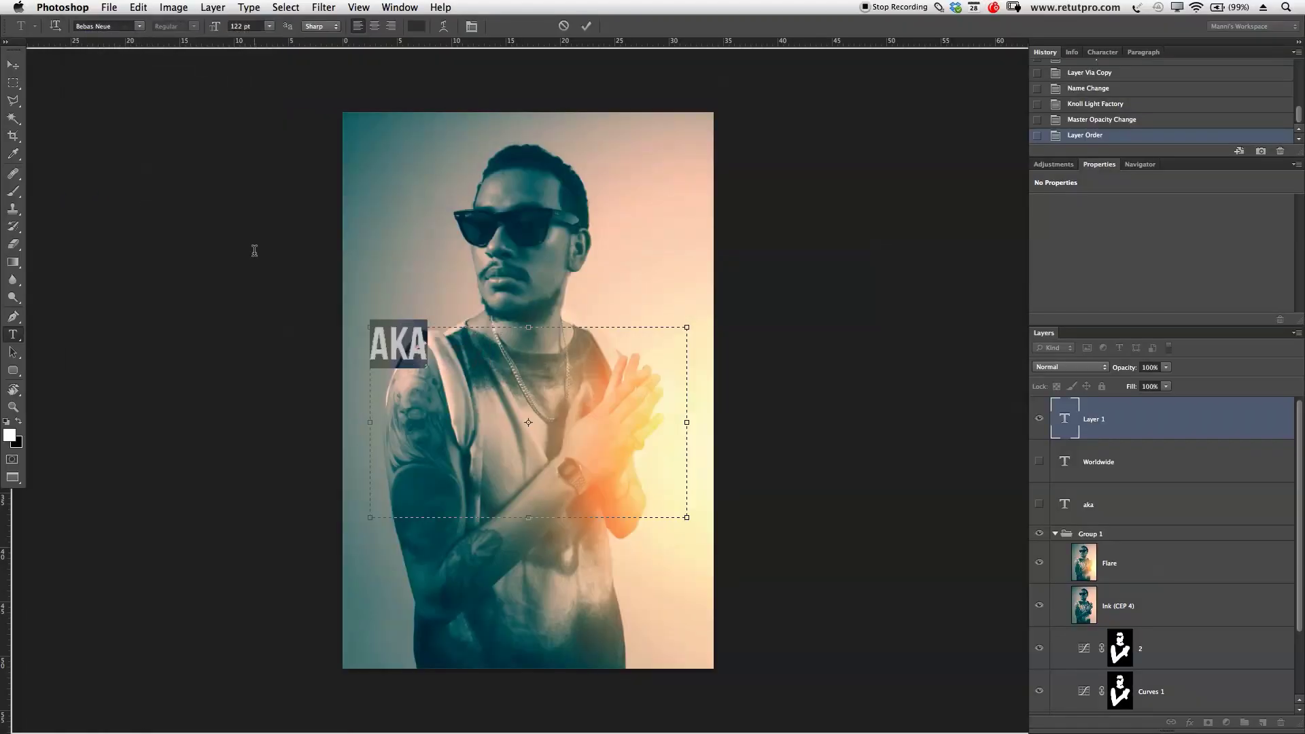
left_click(461, 363)
left_click_drag(348, 352, 428, 347)
left_click(354, 25)
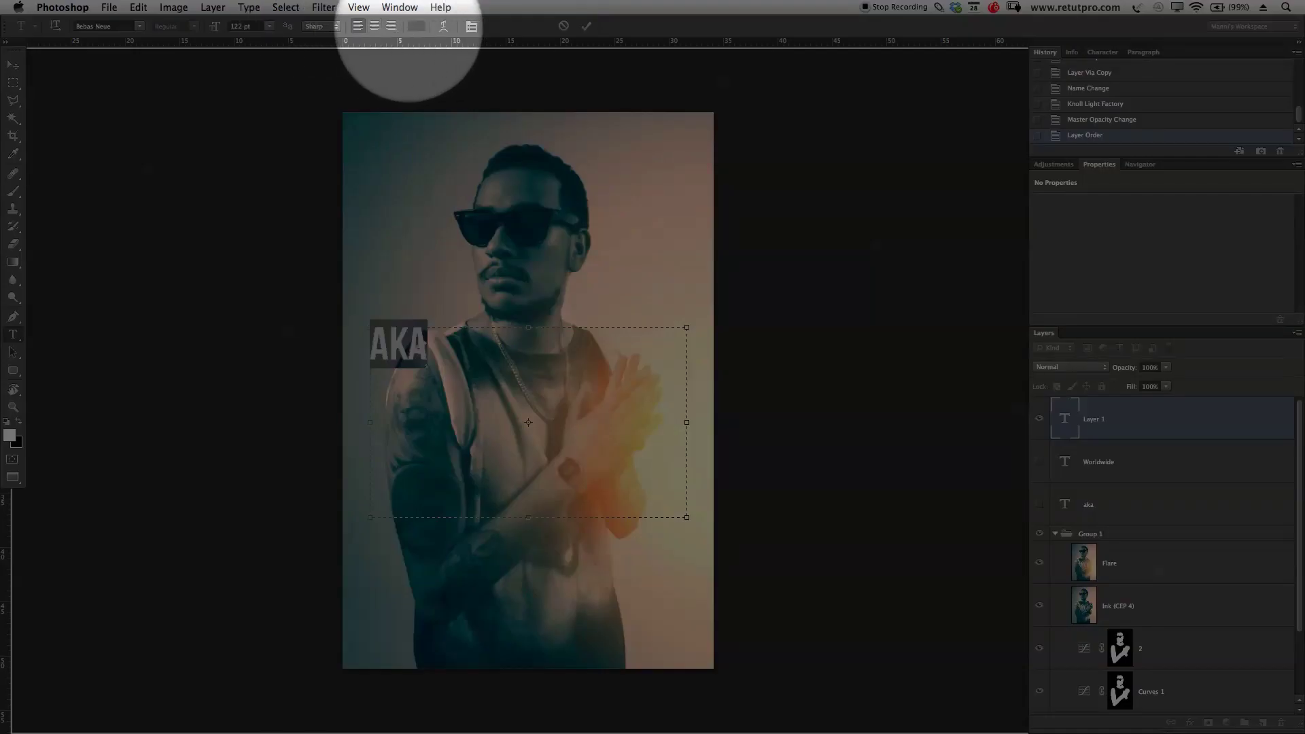
left_click(416, 26)
left_click_drag(1038, 134, 926, 76)
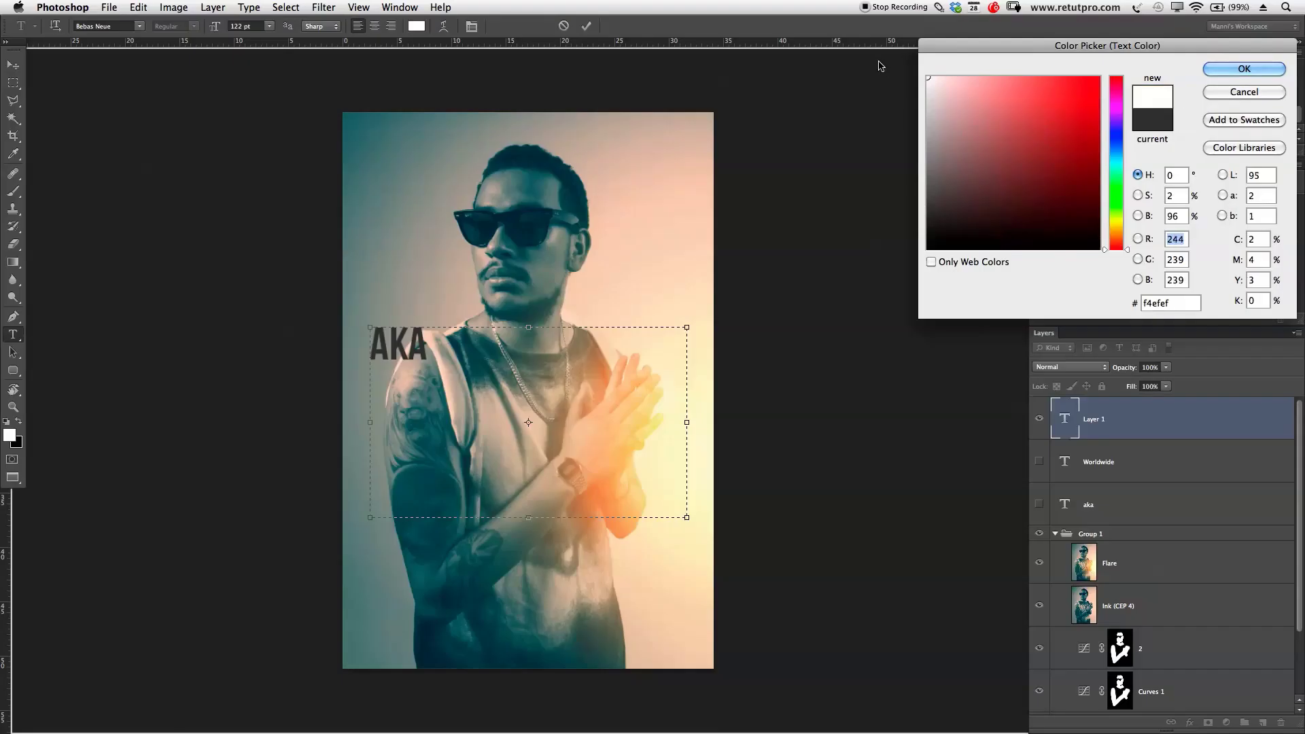
left_click(1243, 69)
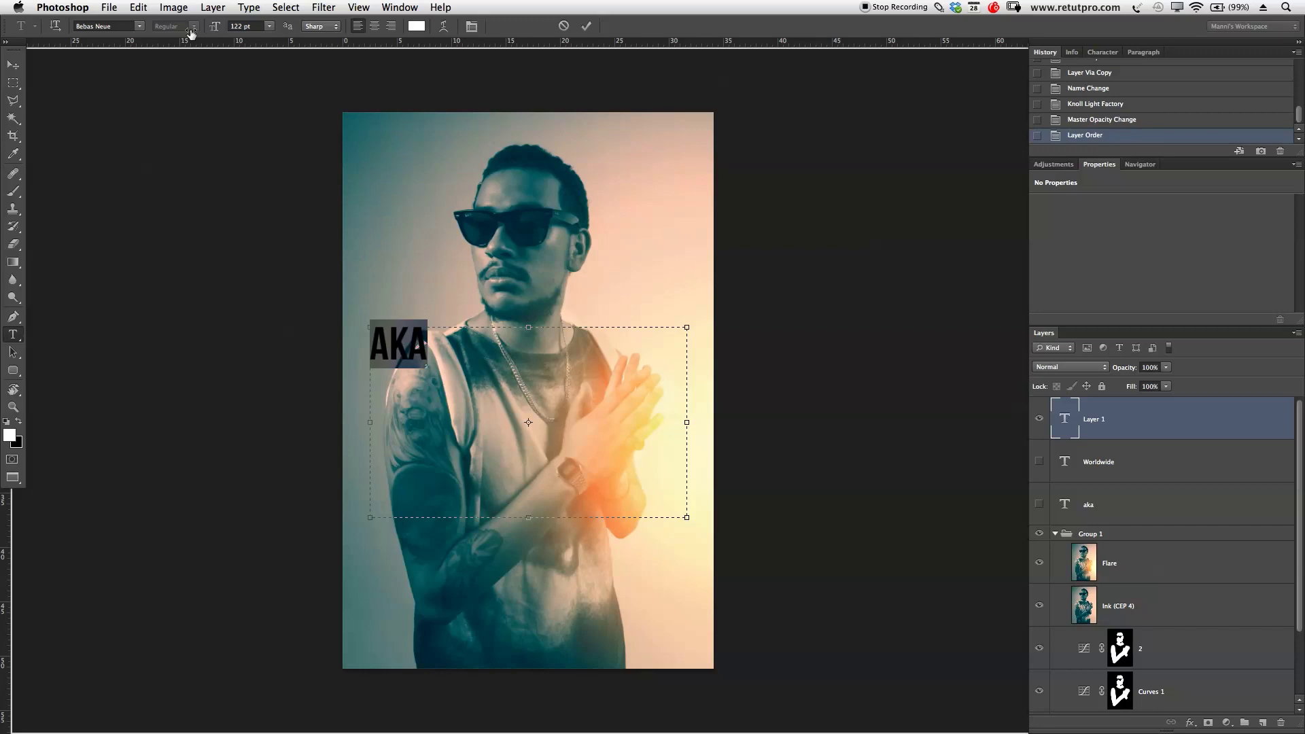
mouse_move(213, 29)
left_mouse_down()
mouse_move(322, 12)
mouse_move(348, 27)
left_mouse_up()
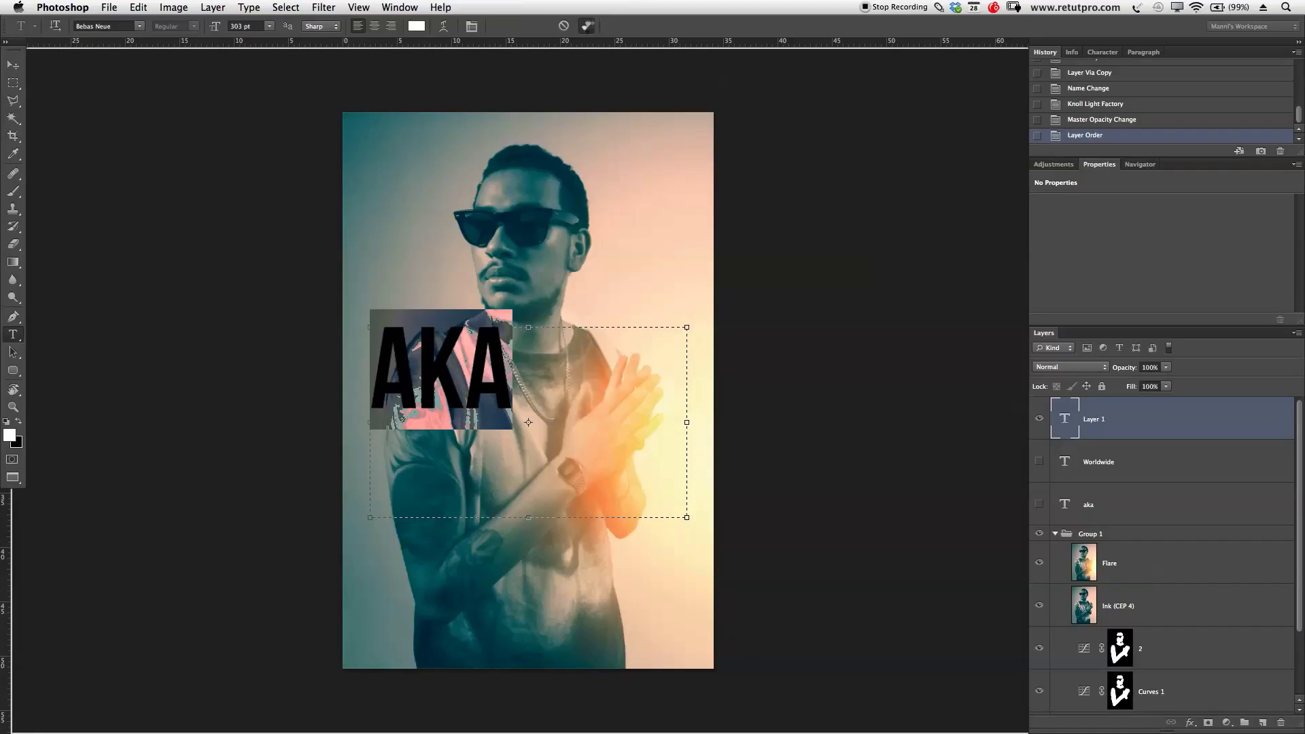
left_click(587, 26)
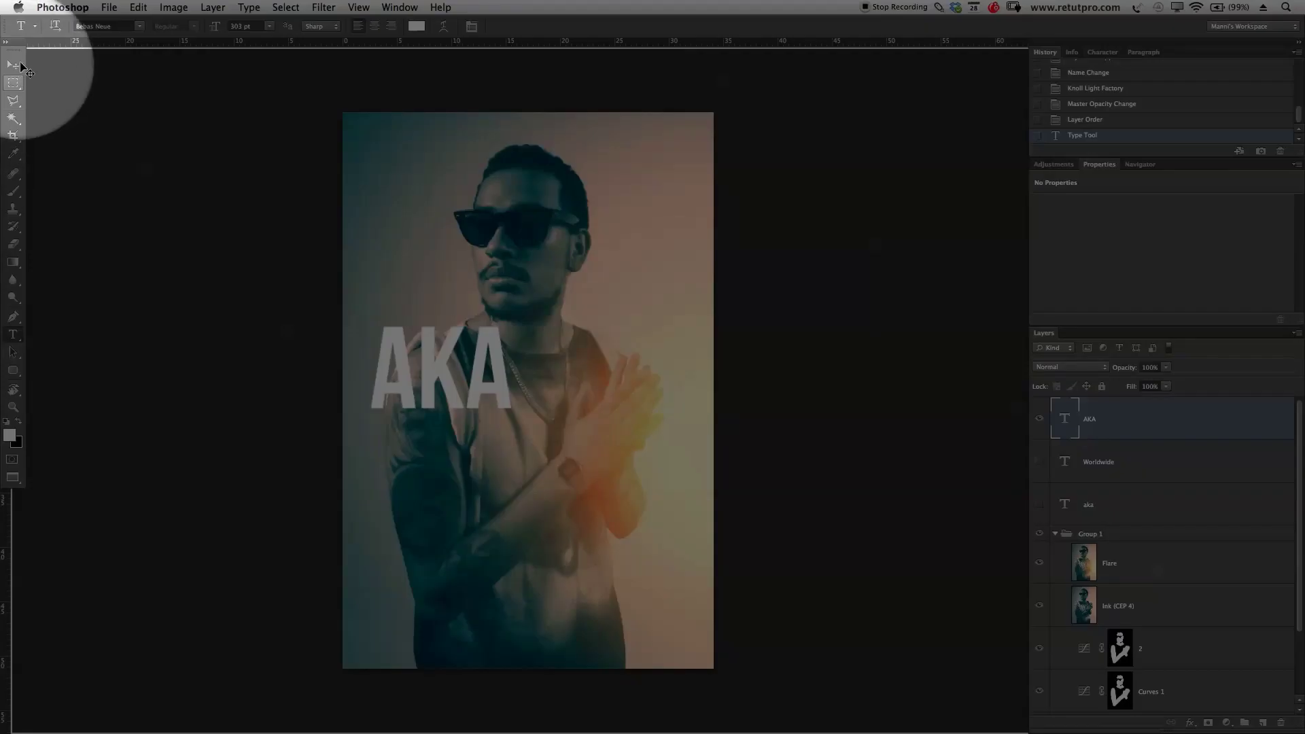
Move AKA down to the lower left of the portrait.
left_click(13, 65)
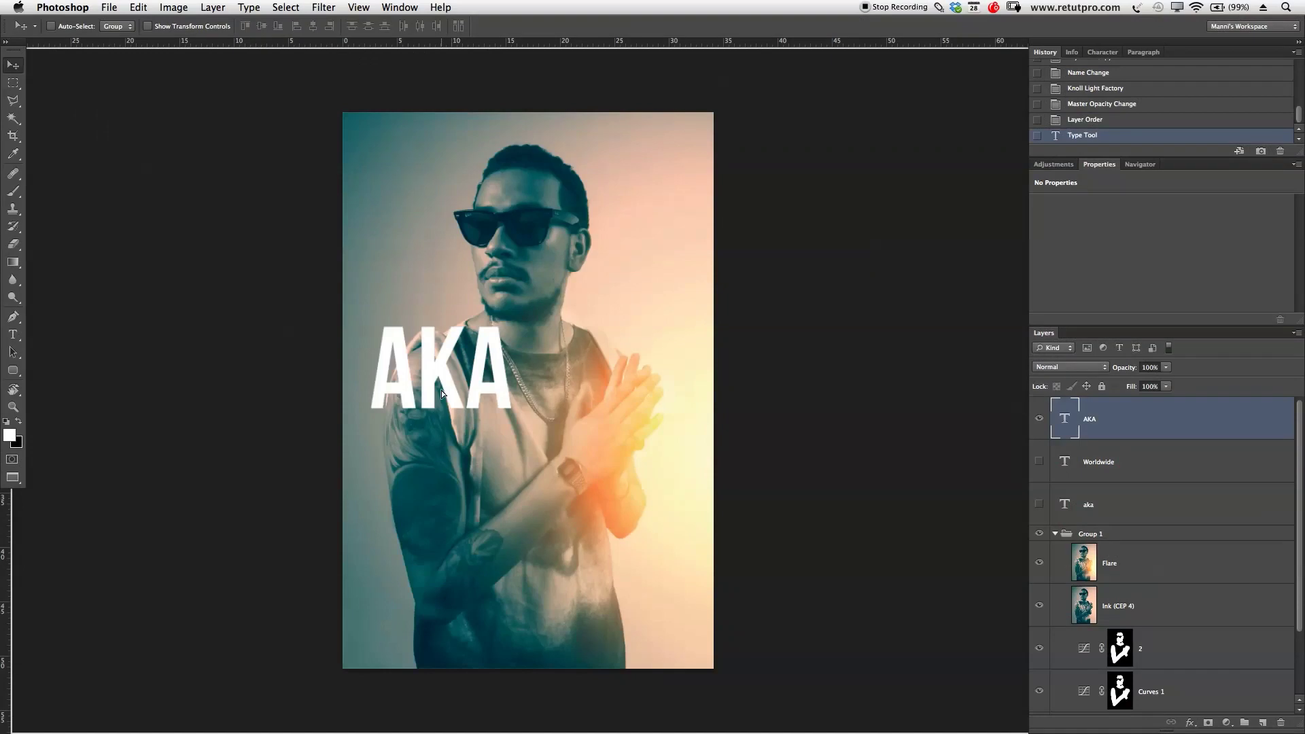
mouse_move(442, 390)
left_mouse_down()
mouse_move(464, 515)
mouse_move(438, 531)
mouse_move(484, 510)
left_mouse_up()
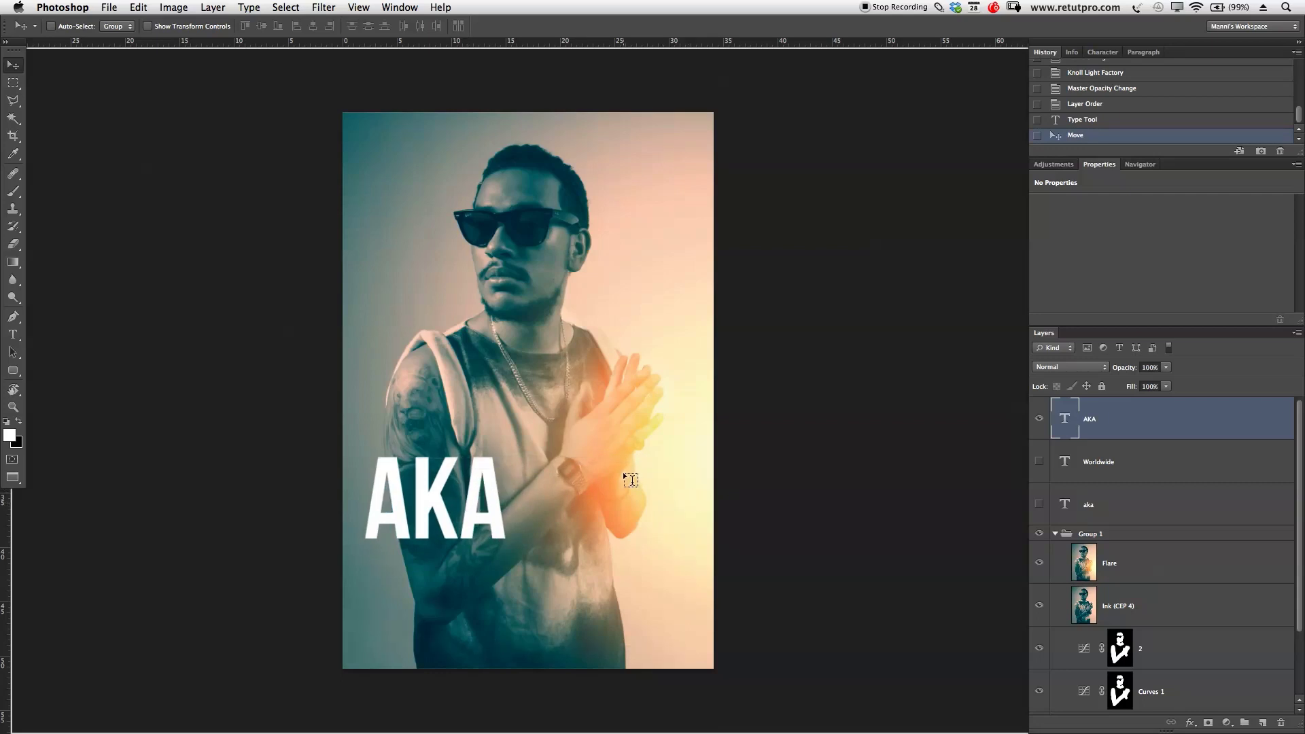
key("t")
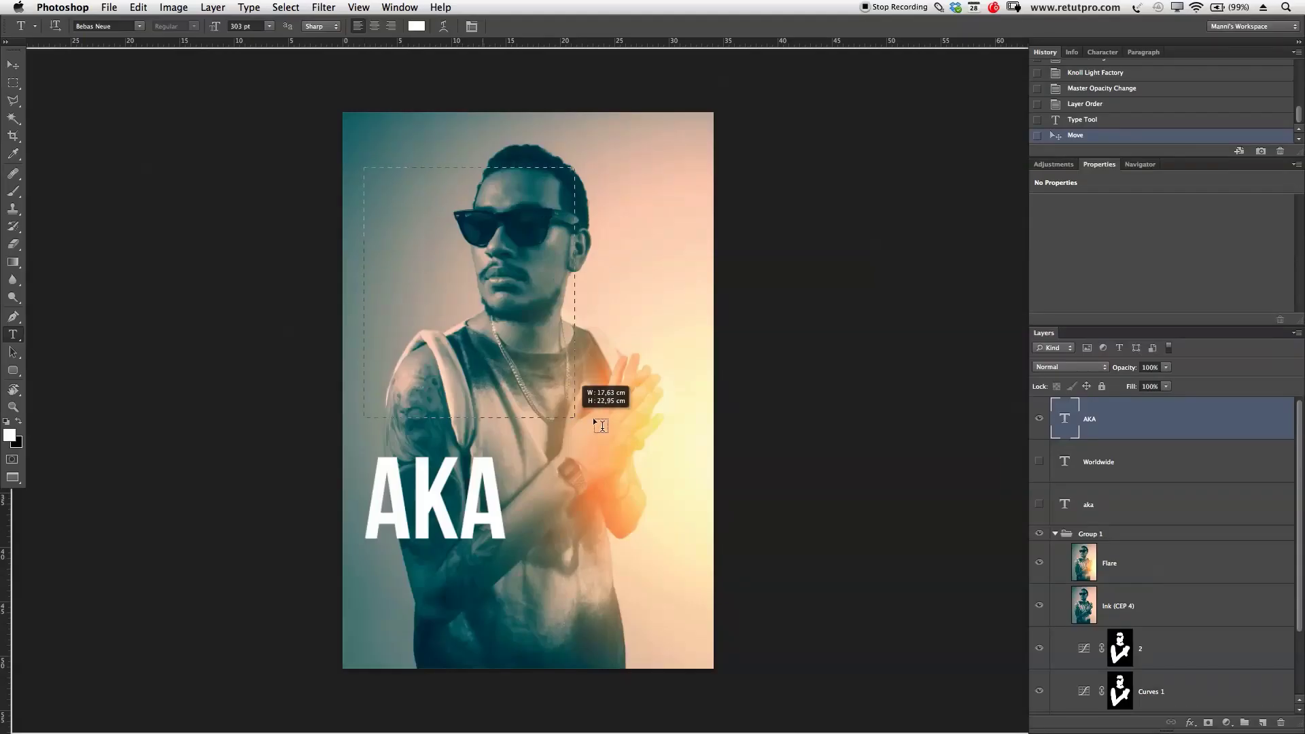
Type WORLD-WIDE in a new text box, set in Colors Of Autumn at 101 pt.
left_click_drag(594, 422, 687, 403)
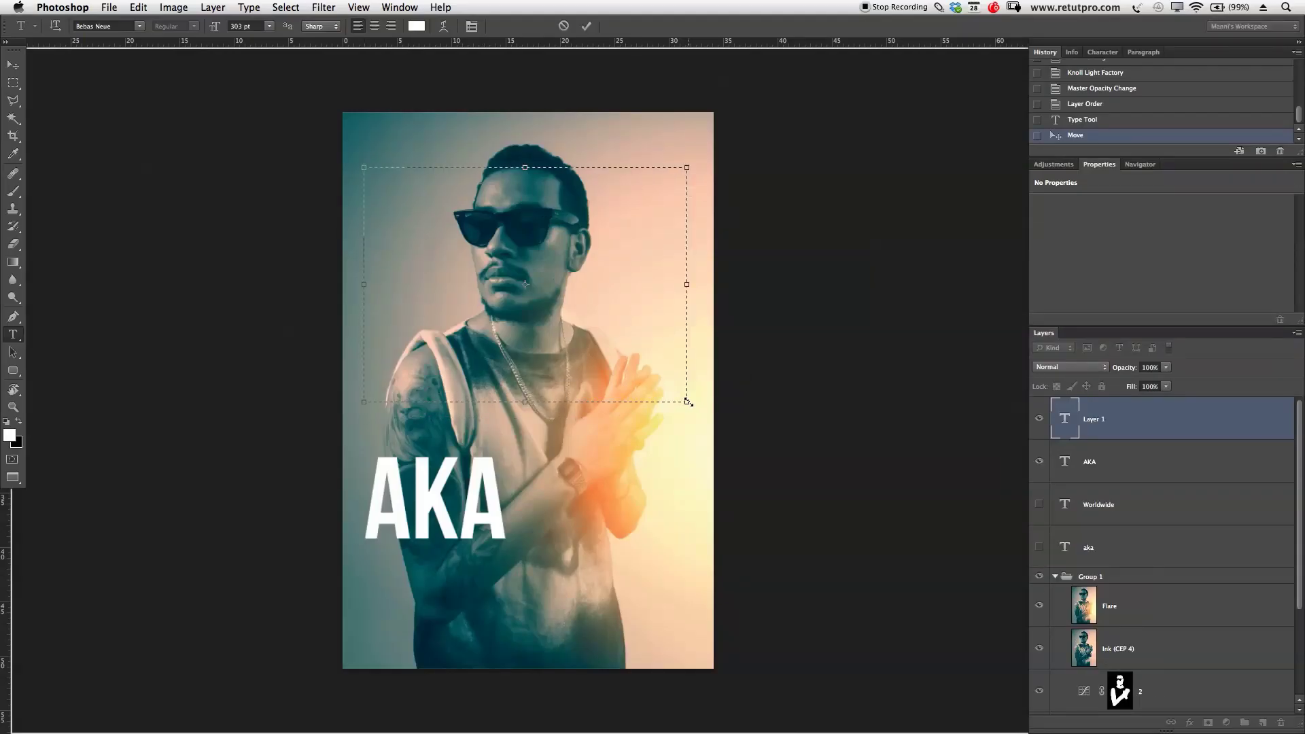
type("WO")
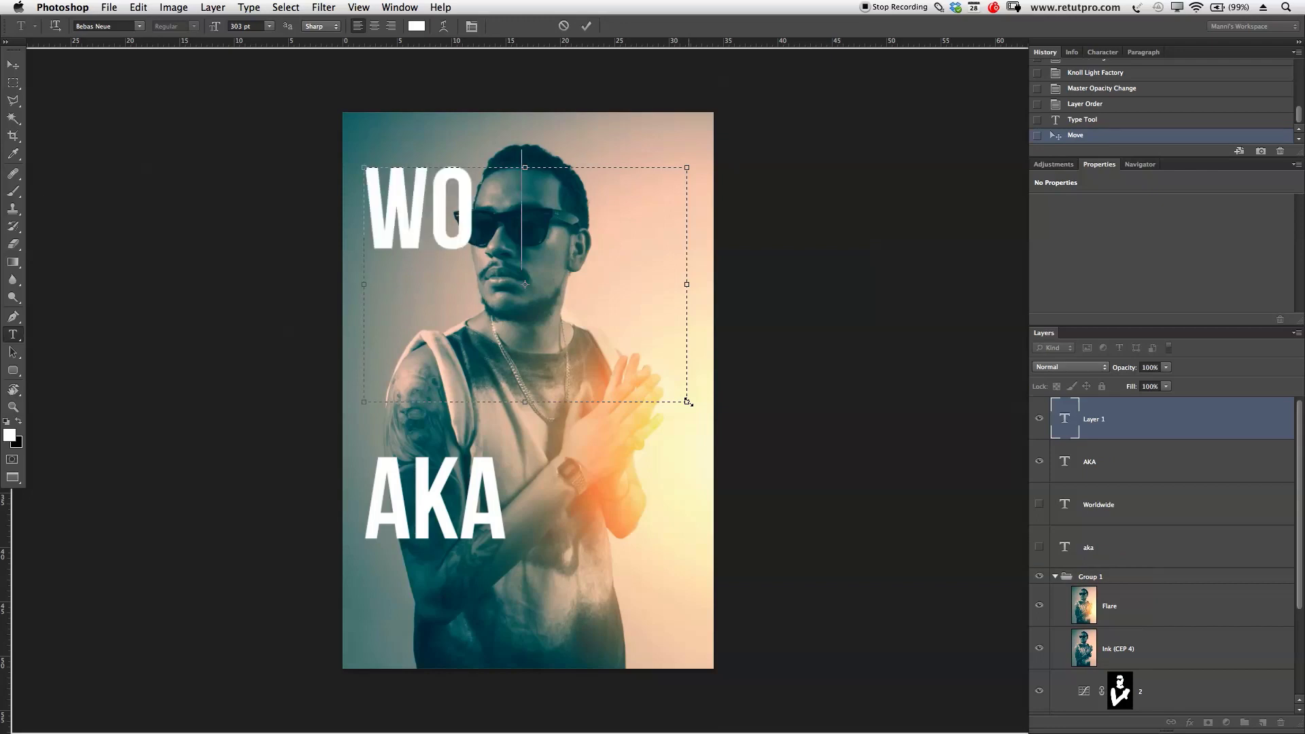
type("RLD")
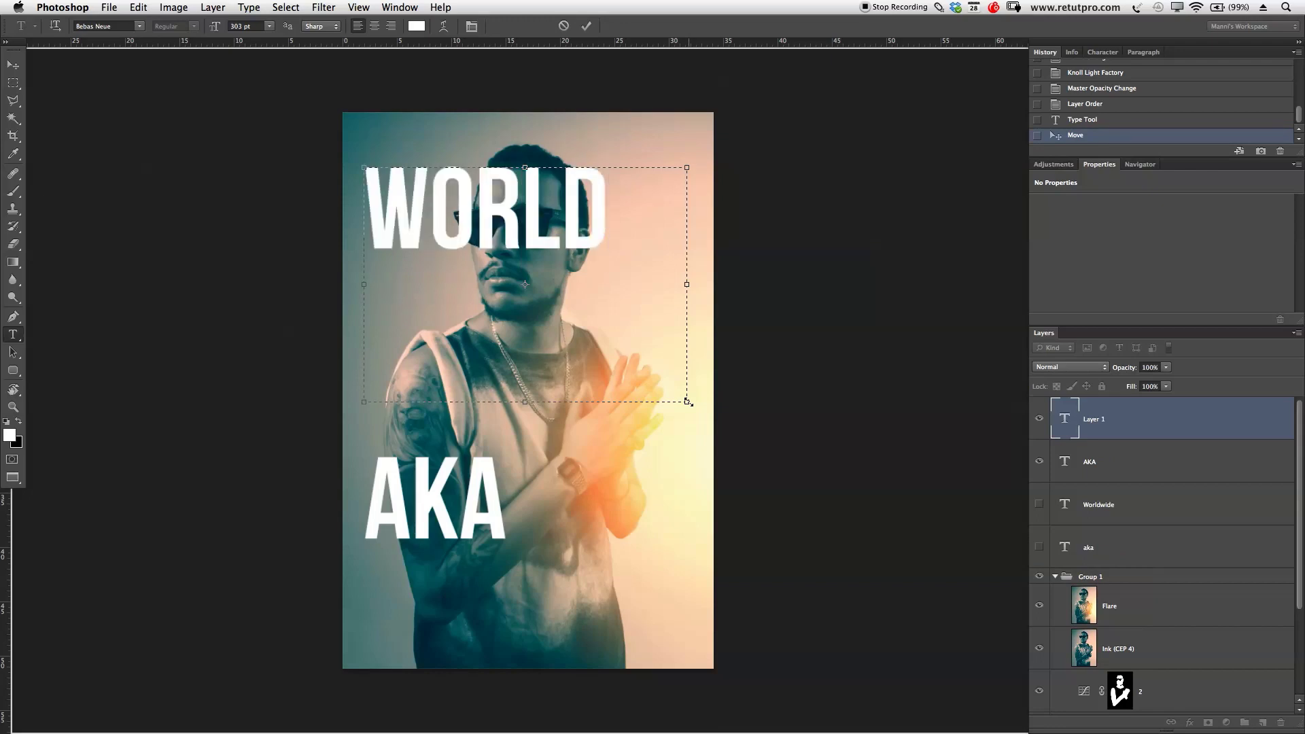
type("-WIDE")
key("ctrl+a")
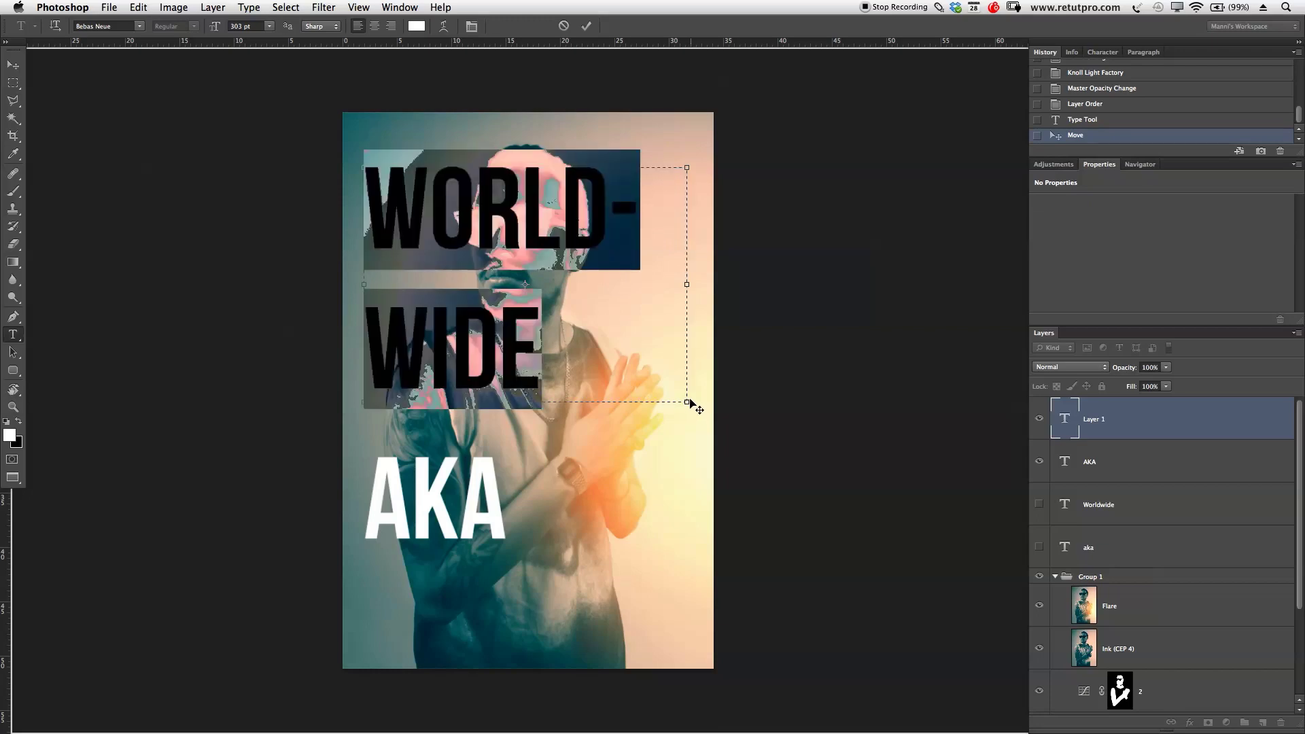
left_click(138, 27)
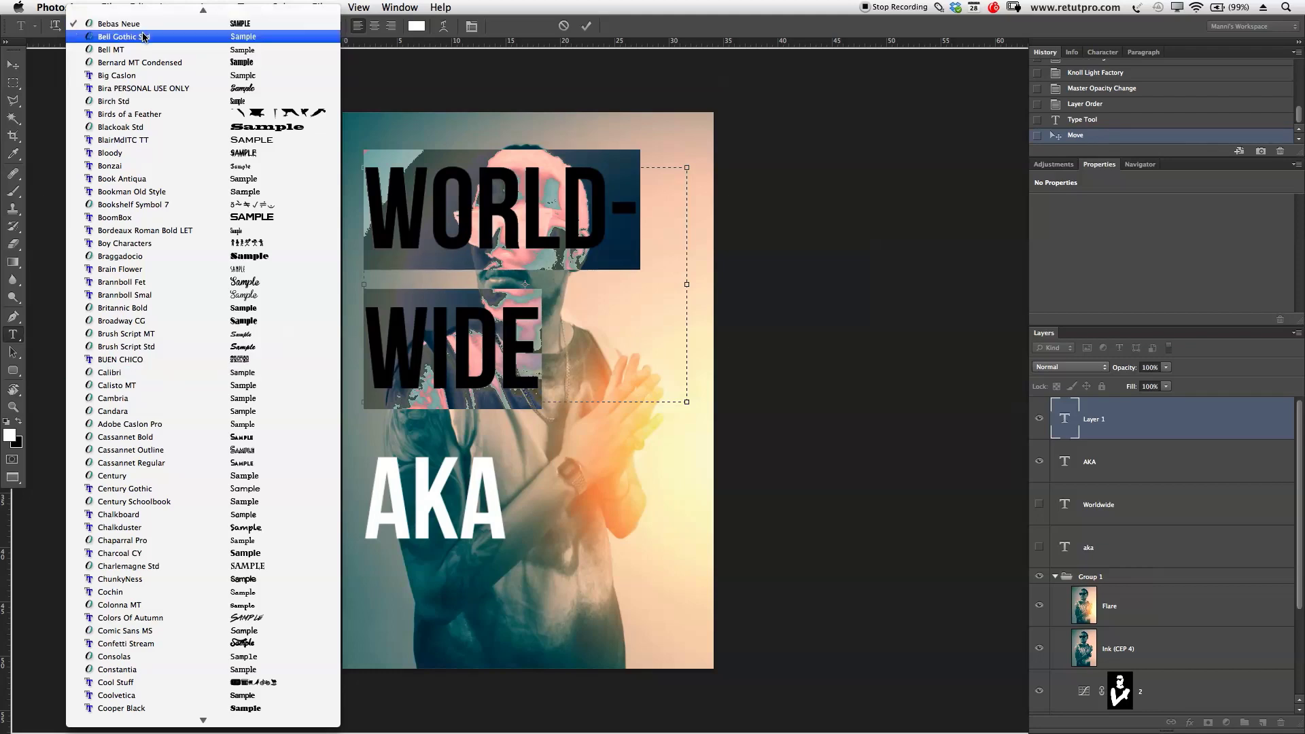
scroll(153, 465, "down", 4)
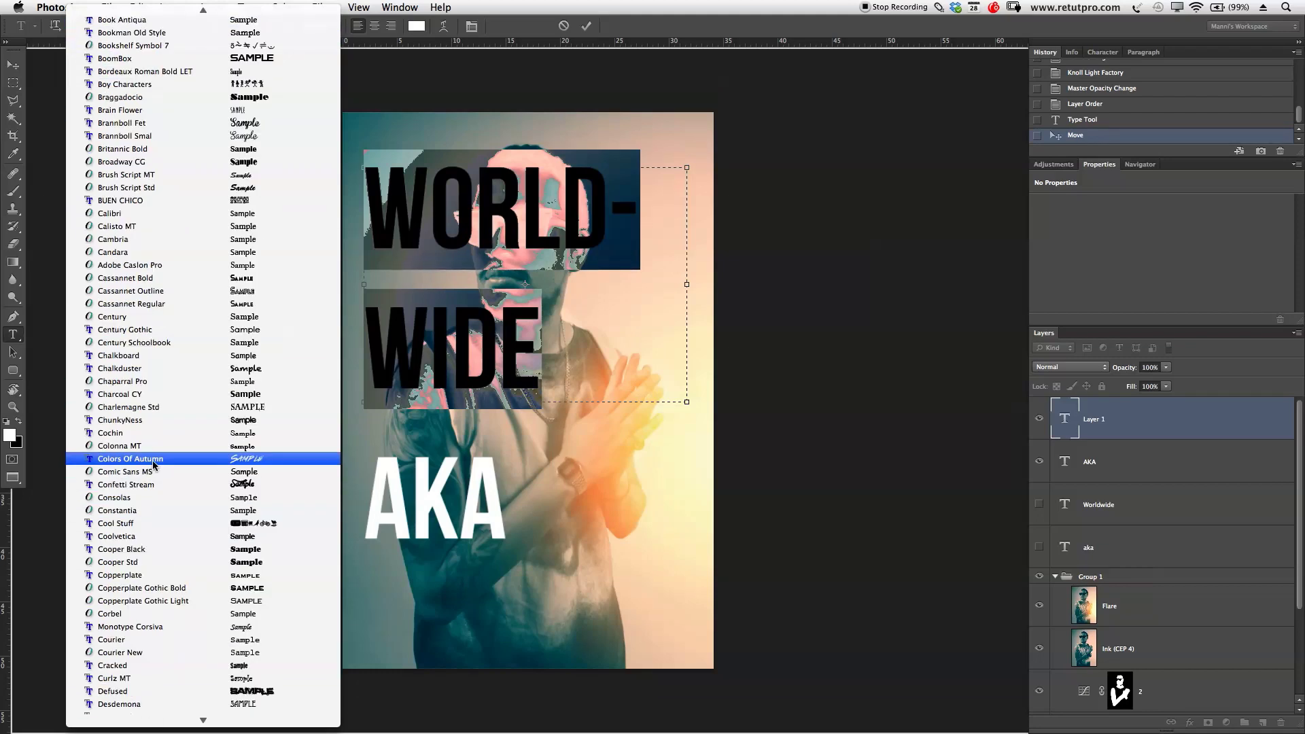
left_click(154, 464)
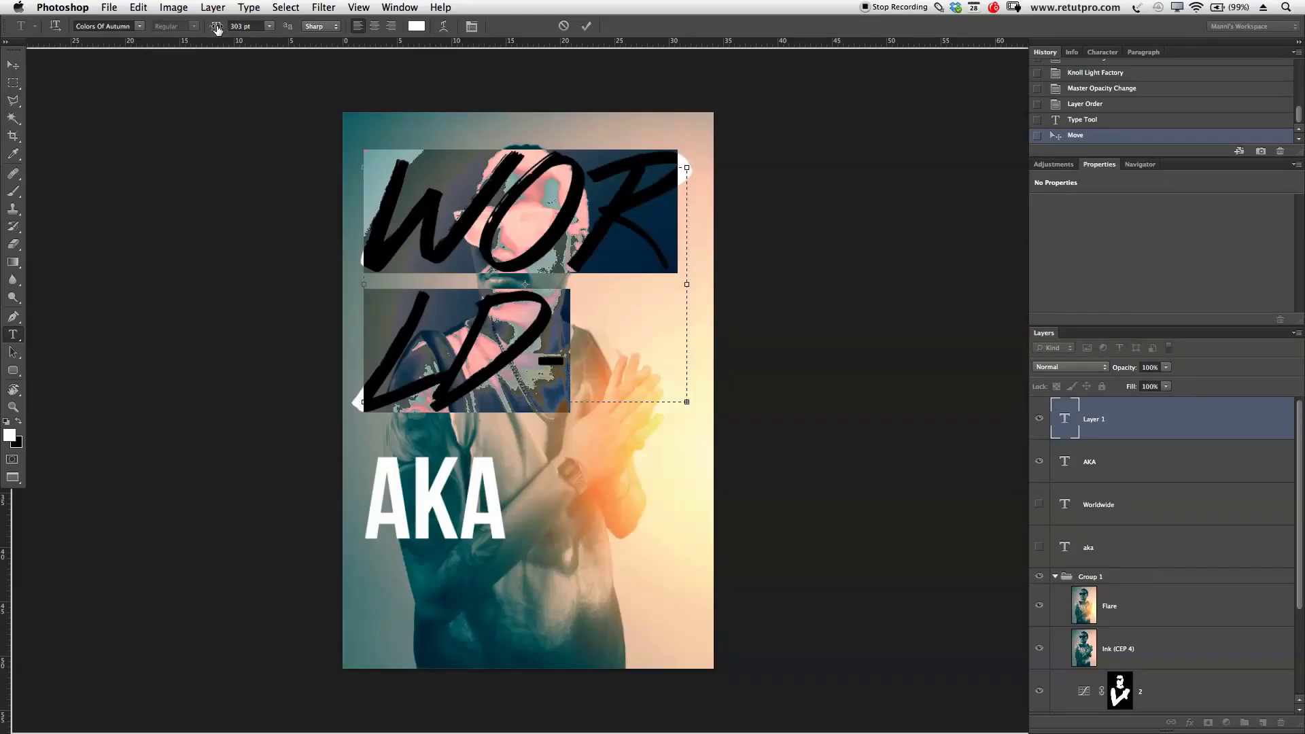
left_click_drag(214, 30, 78, 60)
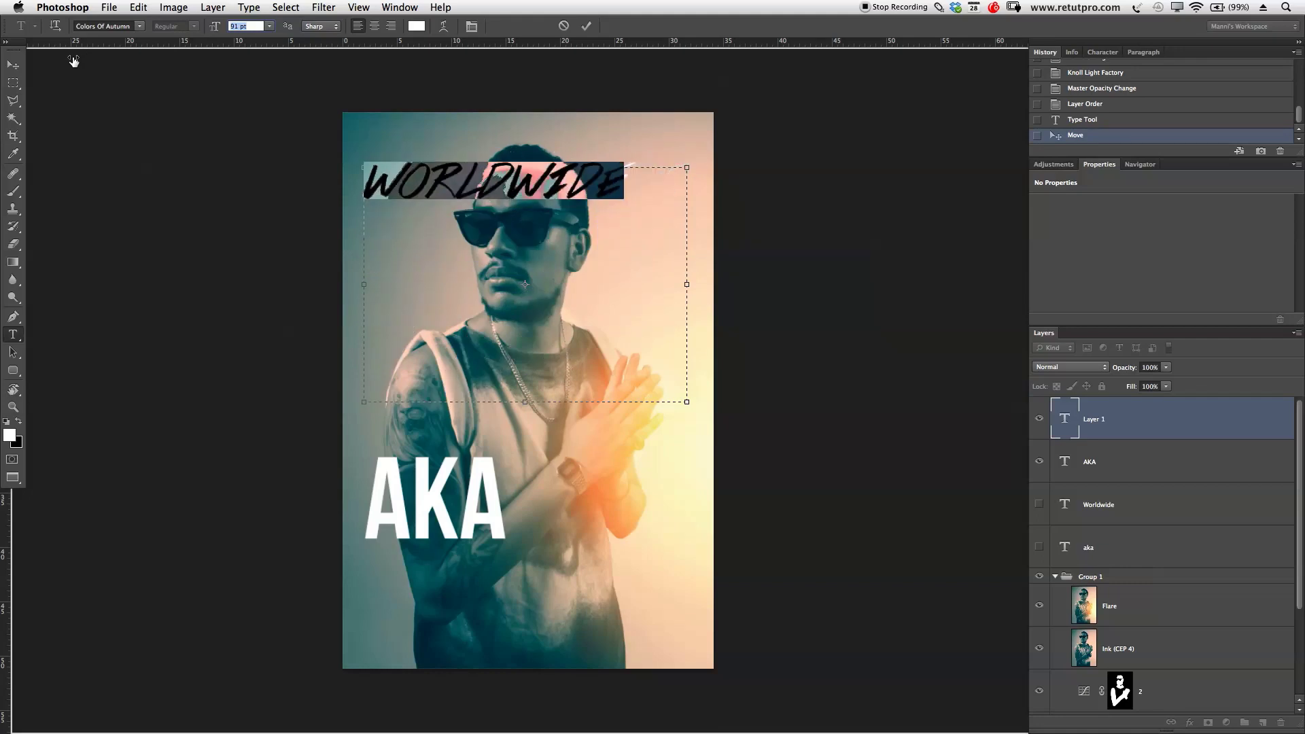
left_click_drag(79, 60, 75, 61)
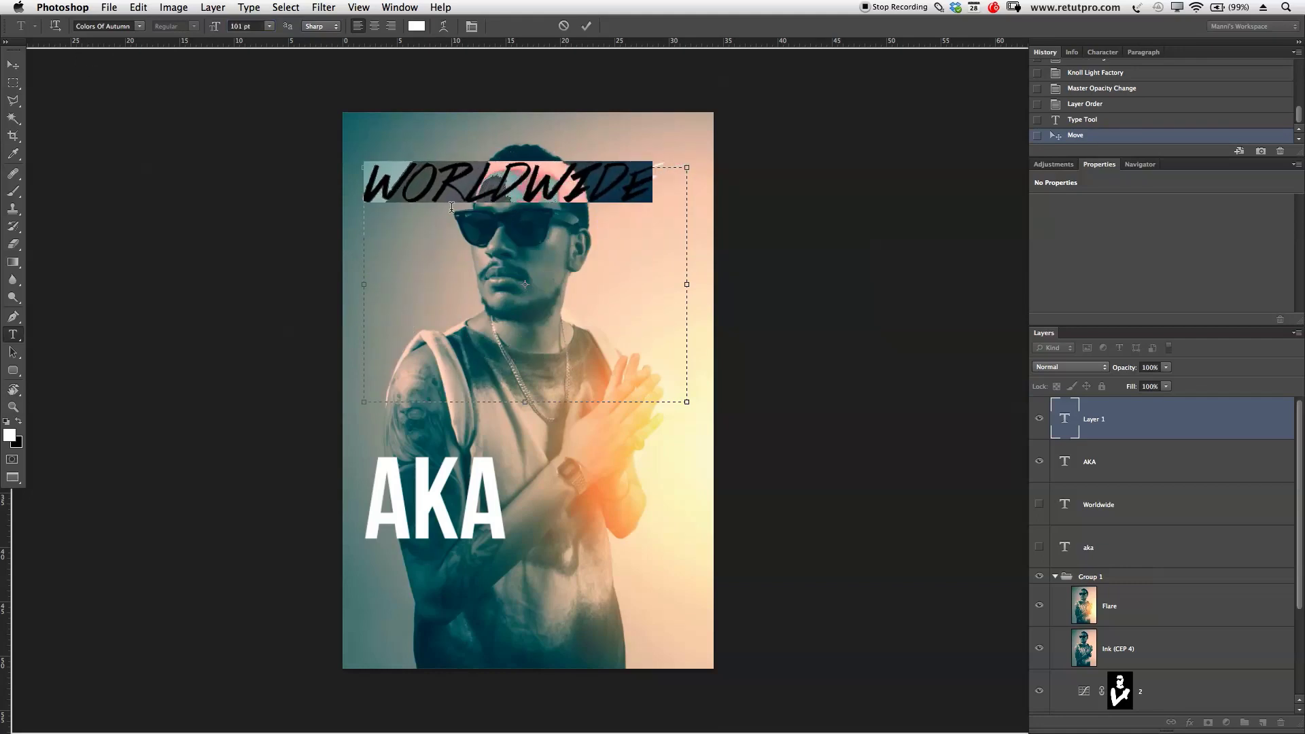
Give the WORLDWIDE text a dark grey colour and preview it.
left_click(594, 197)
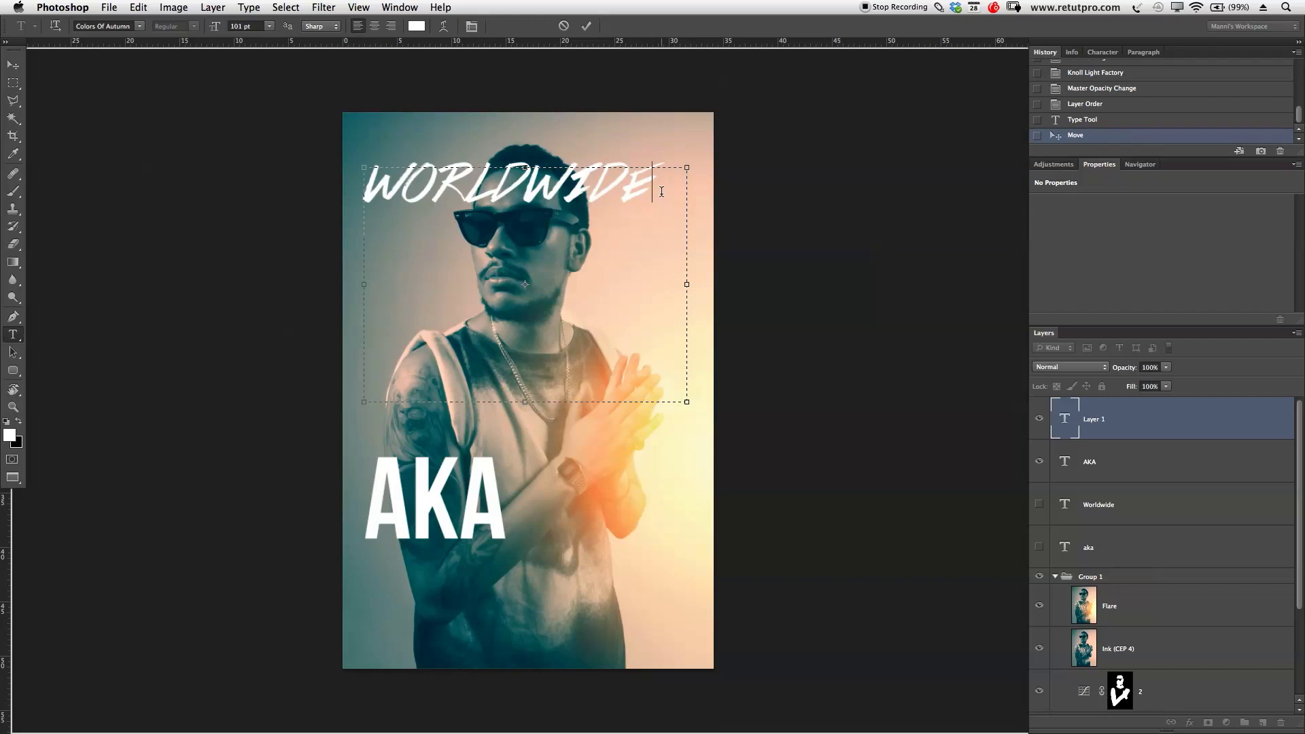
left_click_drag(616, 196, 333, 185)
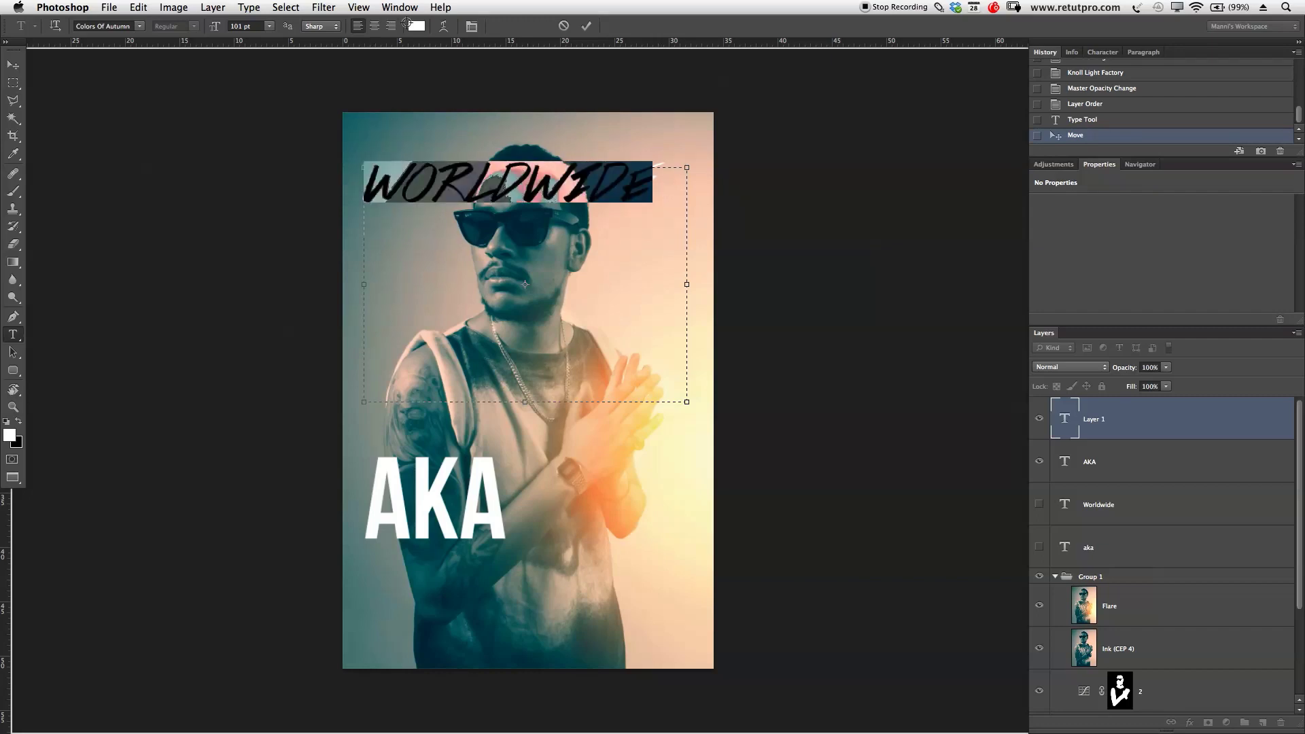
left_click(407, 23)
left_click_drag(977, 137, 925, 195)
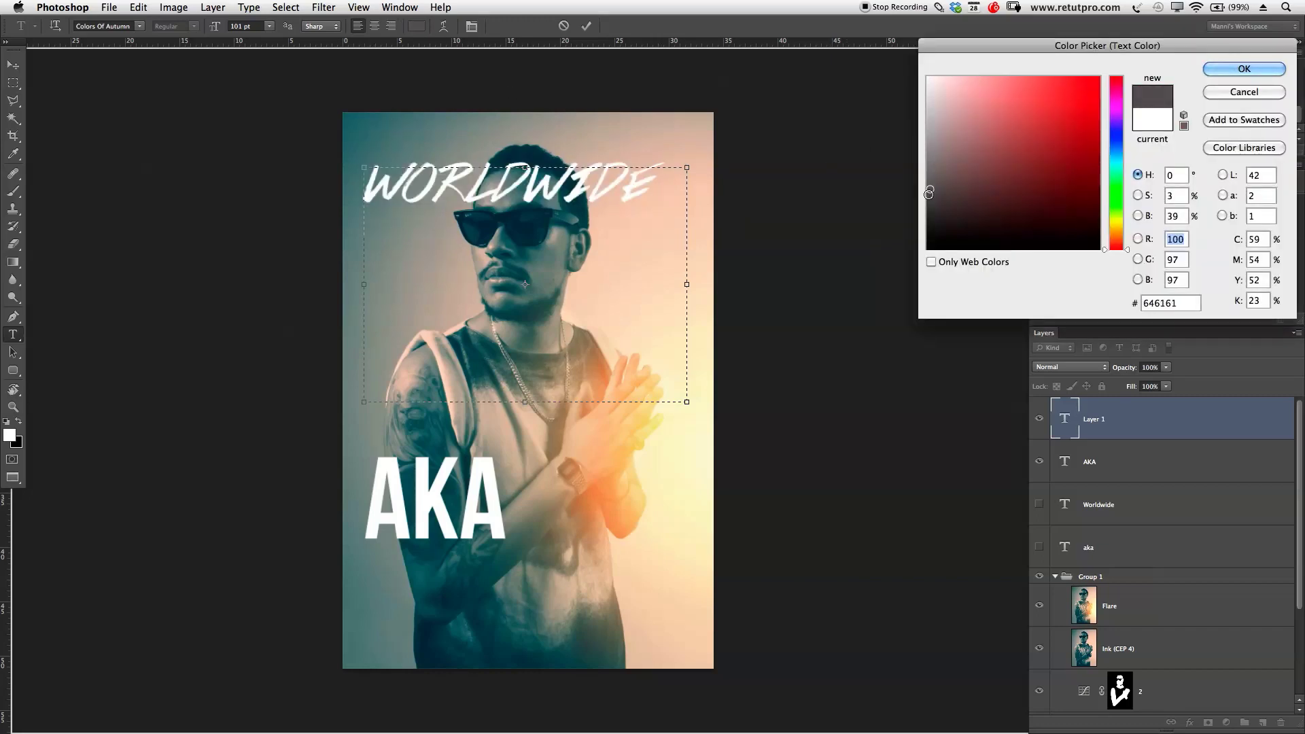
left_click_drag(925, 195, 926, 196)
left_click(1243, 69)
left_click(628, 180)
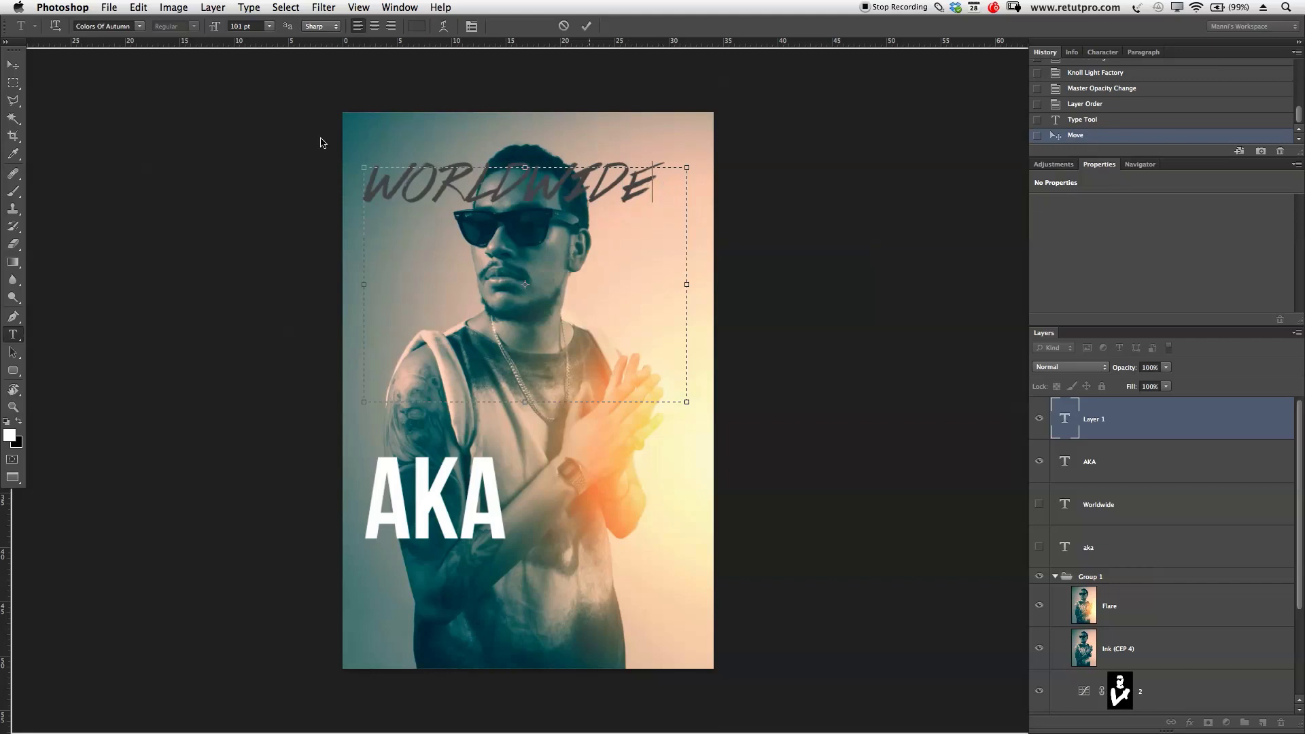
Switch WORLDWIDE to a darker grey (3d3d3d) and commit the text edit.
key("ctrl+a")
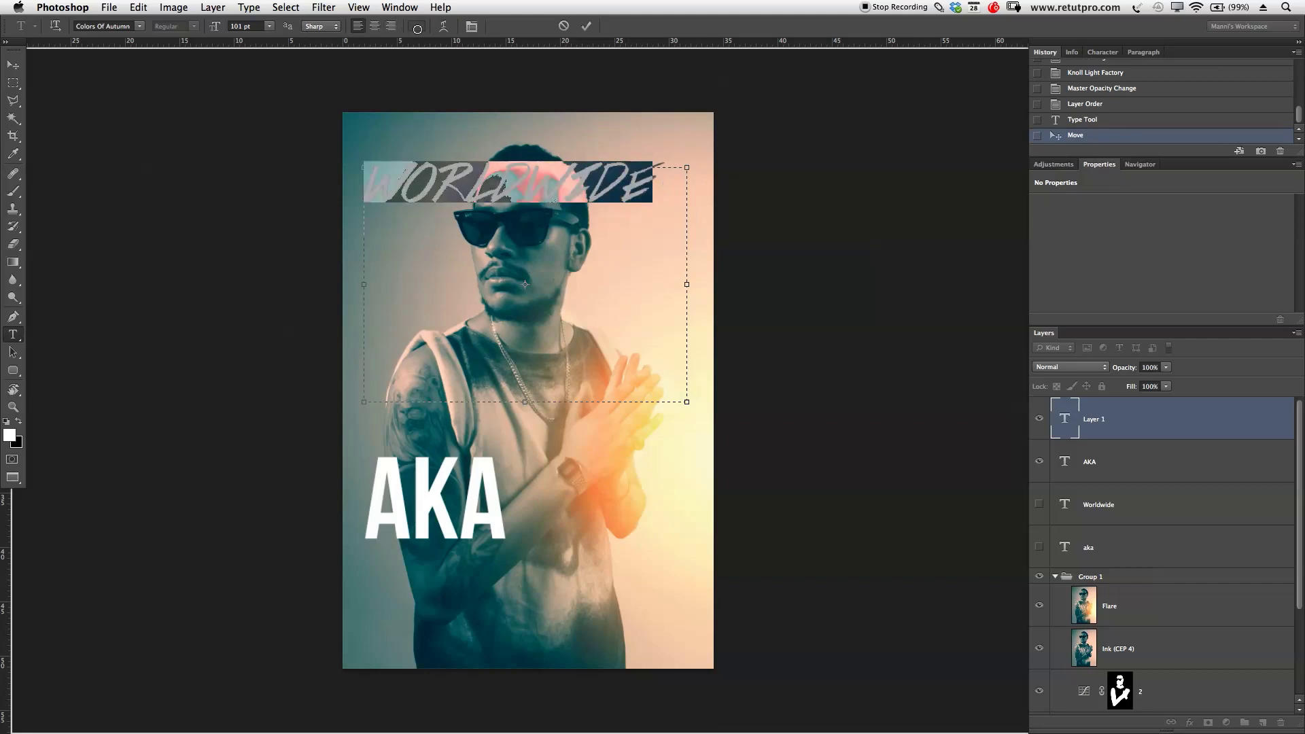
left_click(415, 25)
left_click_drag(929, 197, 929, 211)
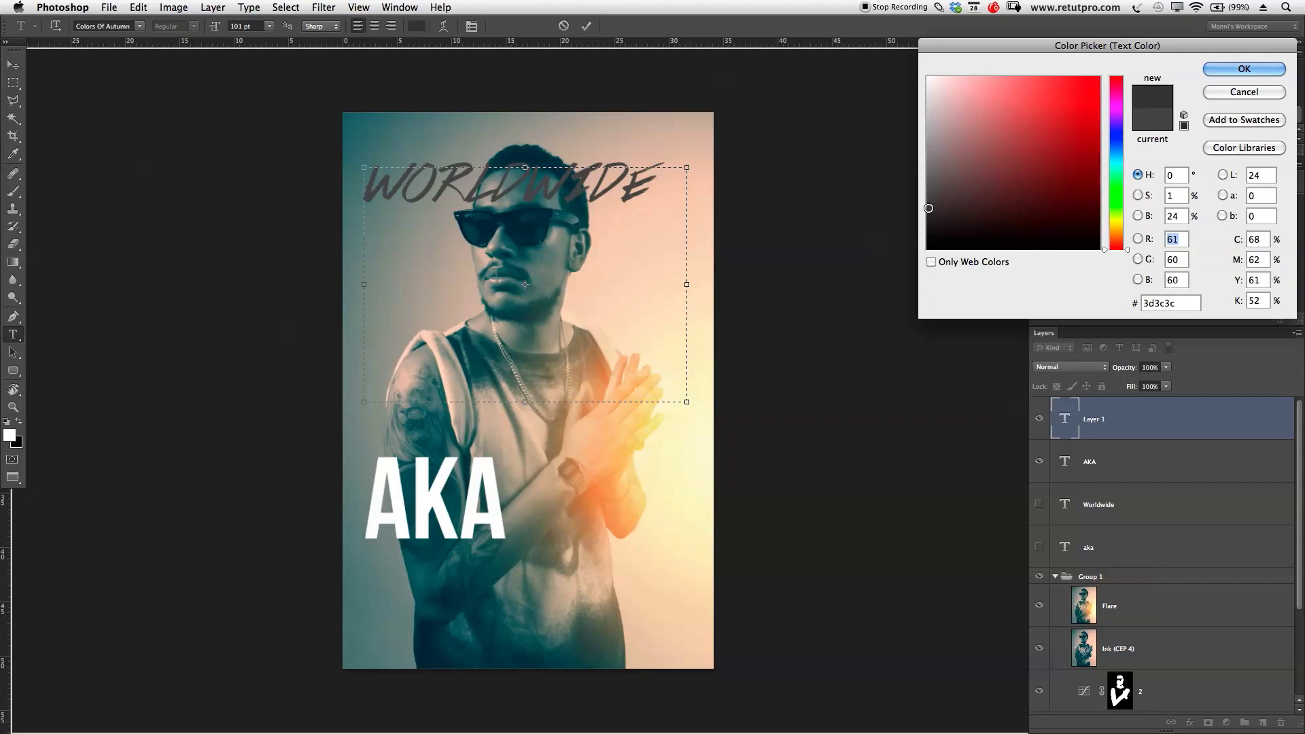
left_click(1207, 70)
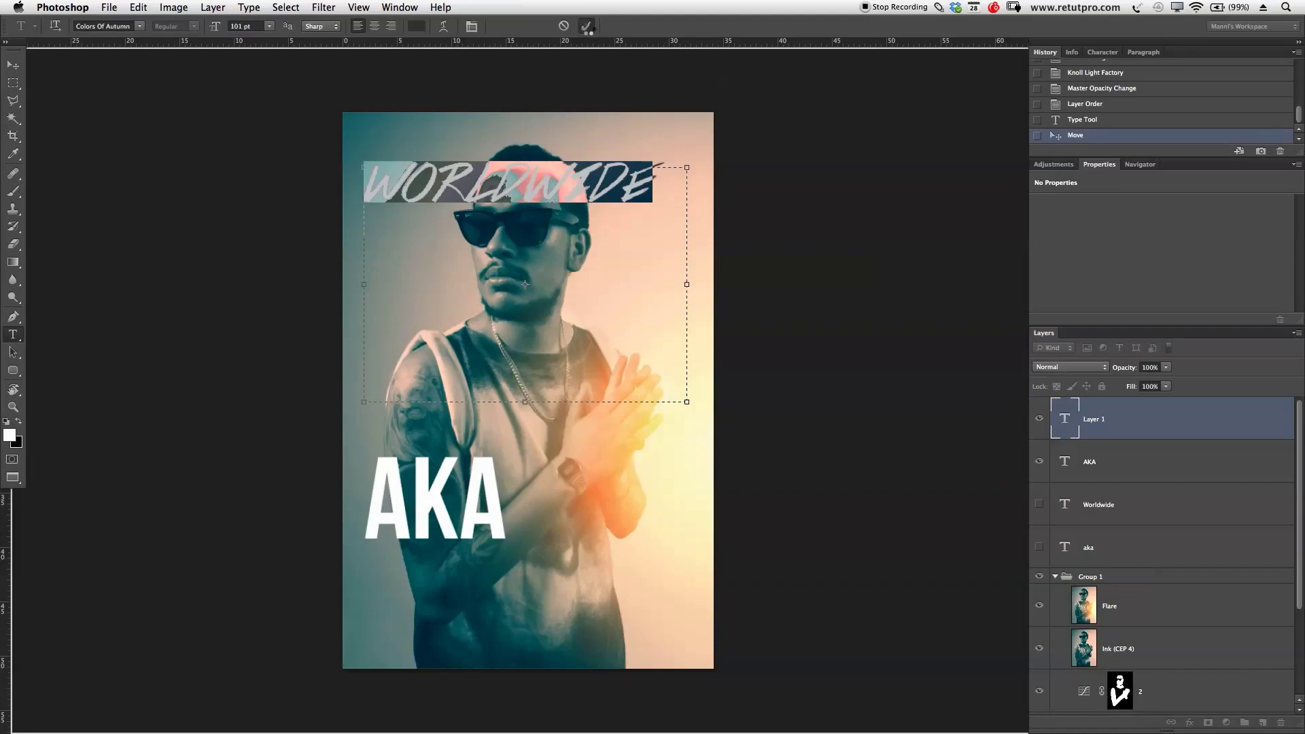
left_click(586, 26)
left_click(14, 65)
Move WORLDWIDE just below AKA and place its layer beneath AKA.
left_click_drag(536, 193, 540, 532)
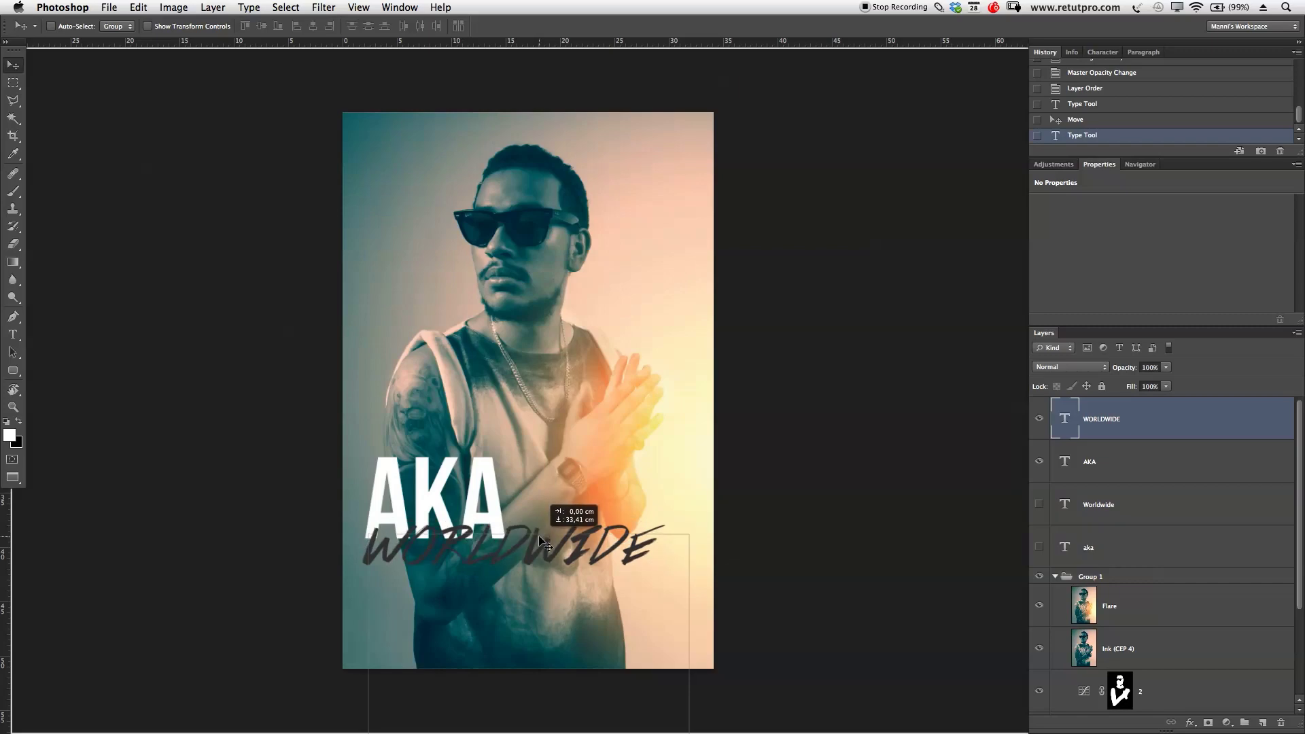
left_click_drag(539, 531, 544, 537)
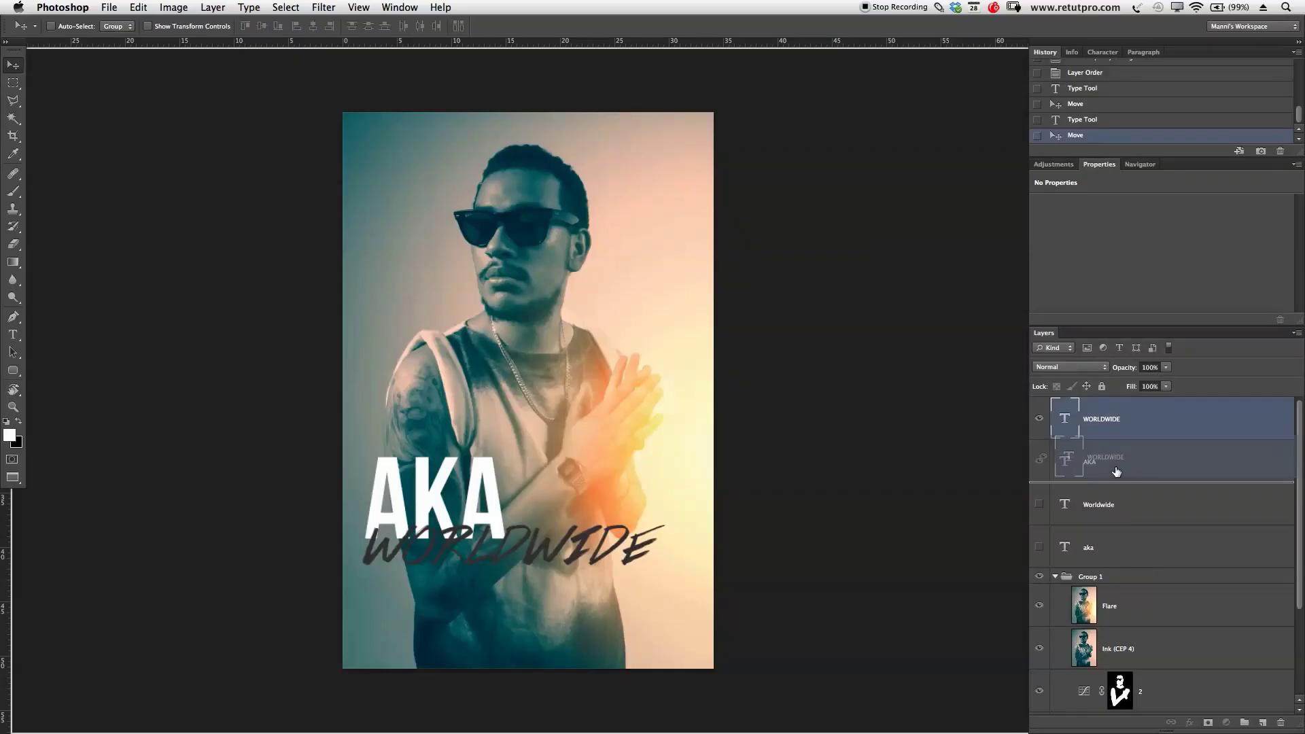
left_click_drag(1102, 426, 1115, 484)
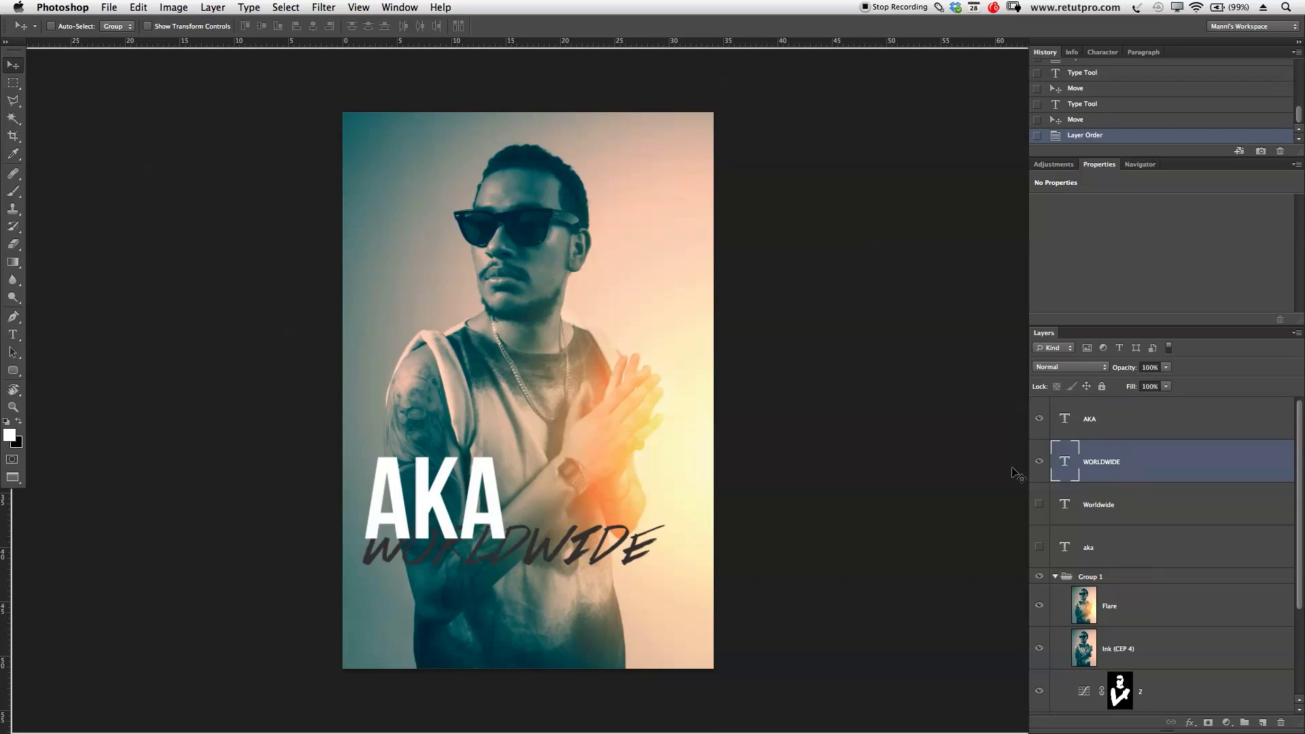
left_click_drag(517, 536, 521, 555)
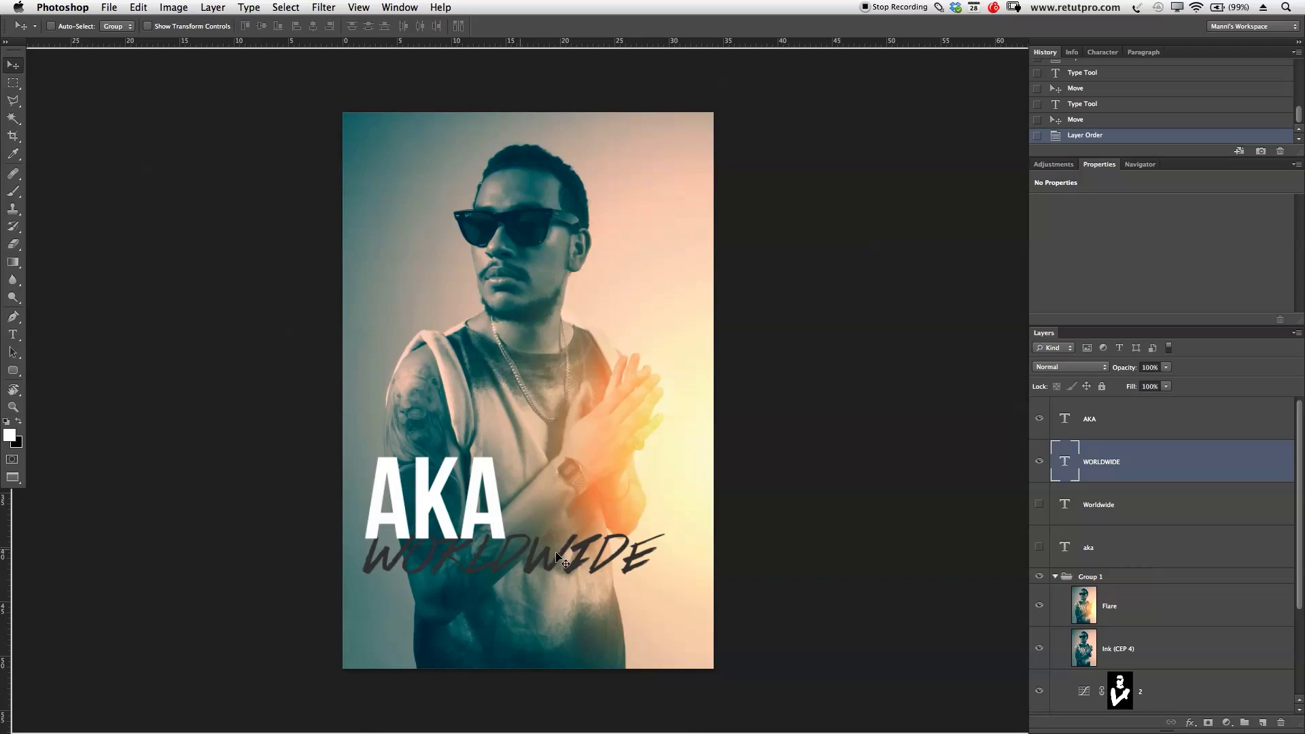
Rotate WORLDWIDE about -9.5°, reposition it, and bring its layer above AKA.
key("ctrl+t")
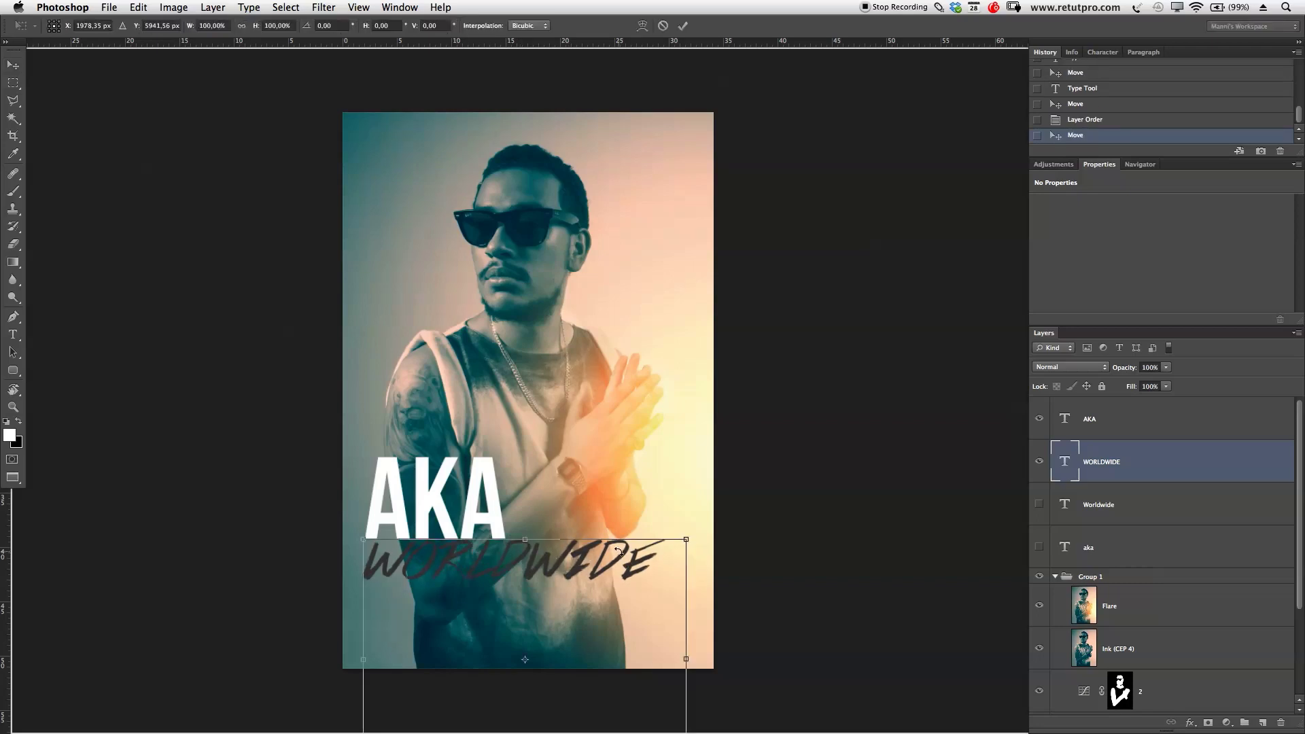
left_click_drag(693, 504, 675, 495)
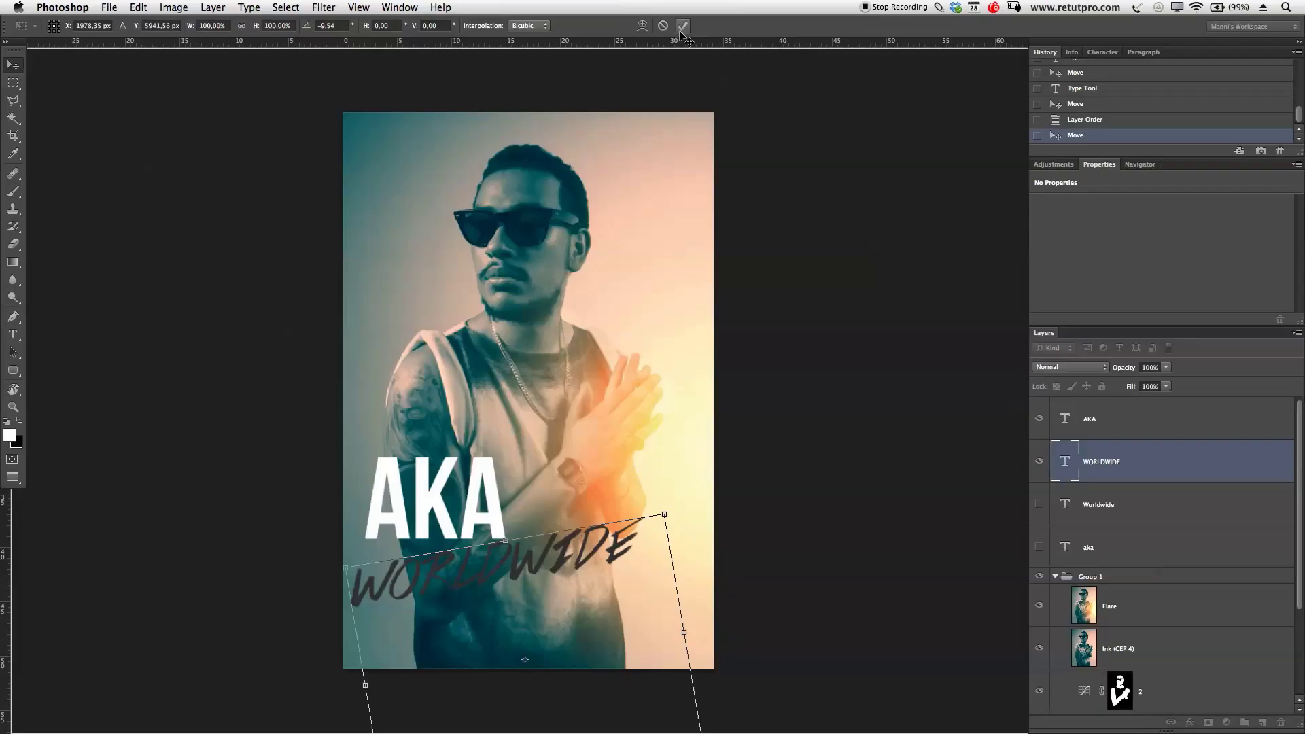
left_click(683, 25)
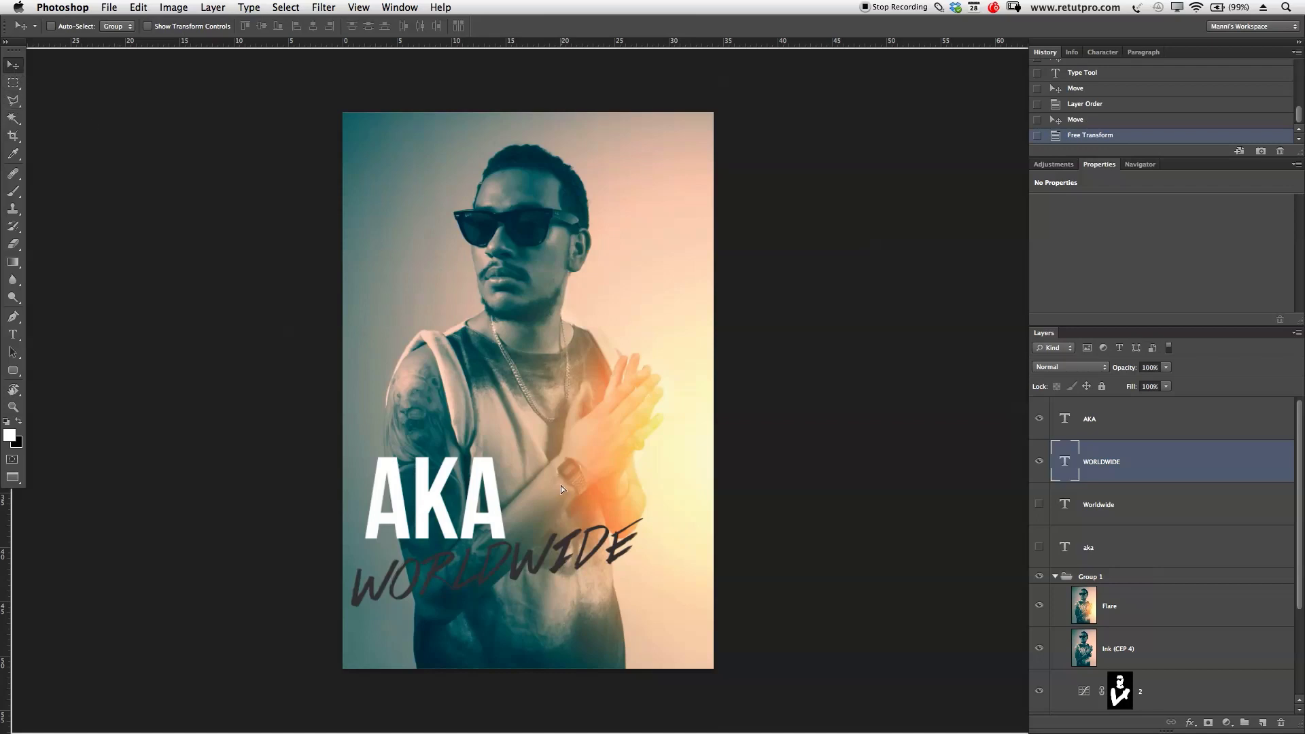
left_click_drag(565, 548, 585, 529)
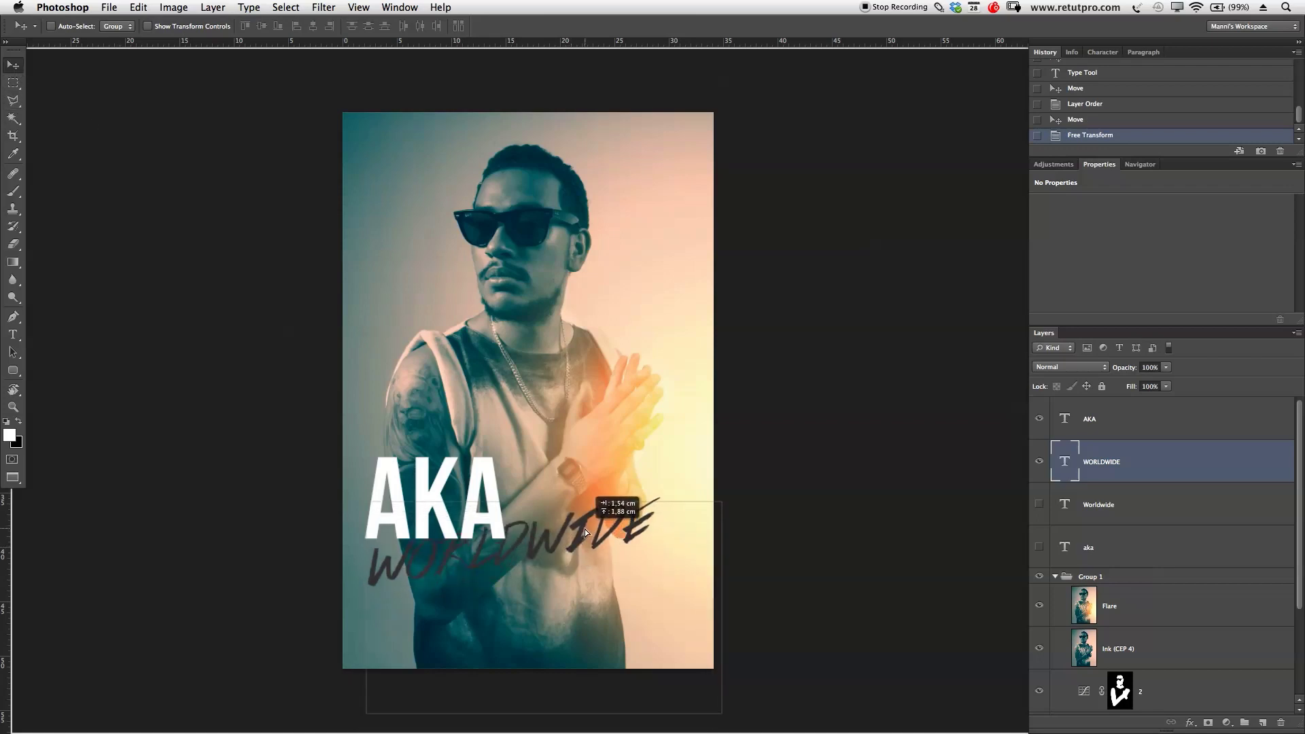
left_click_drag(586, 528, 586, 527)
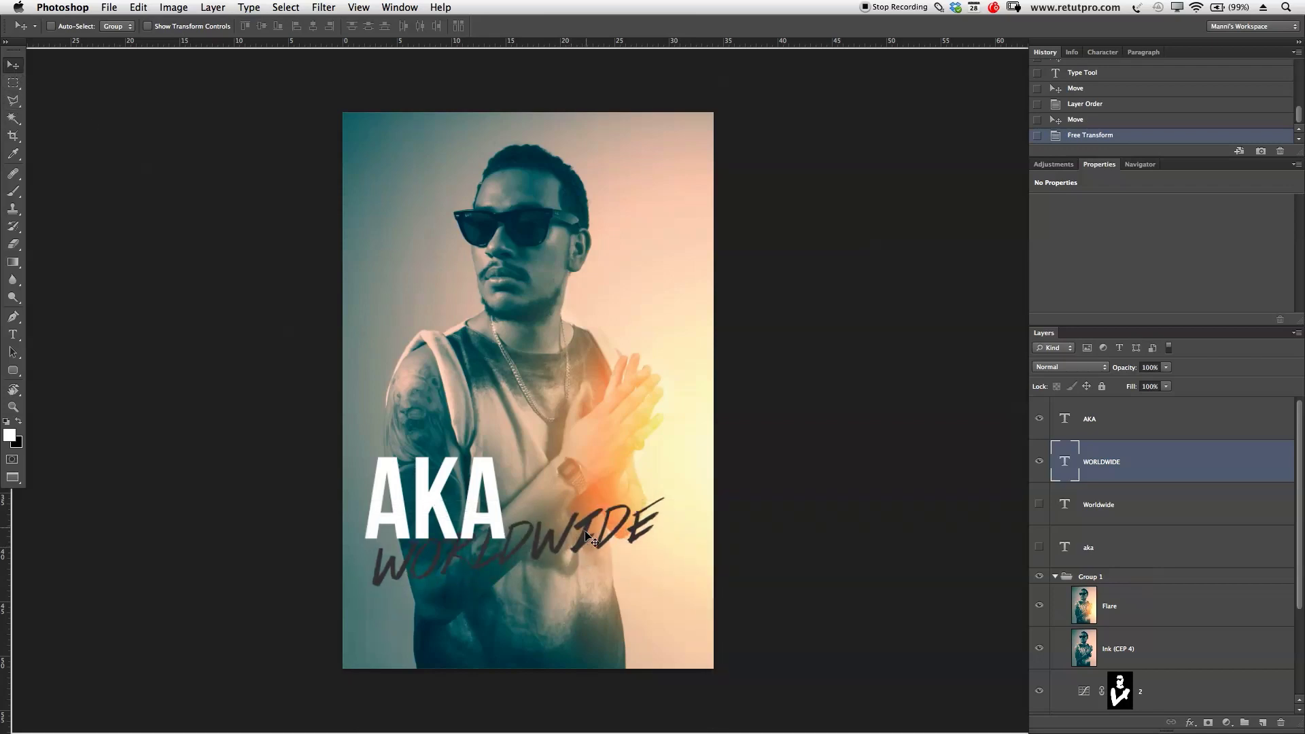
left_click_drag(1108, 464, 1115, 413)
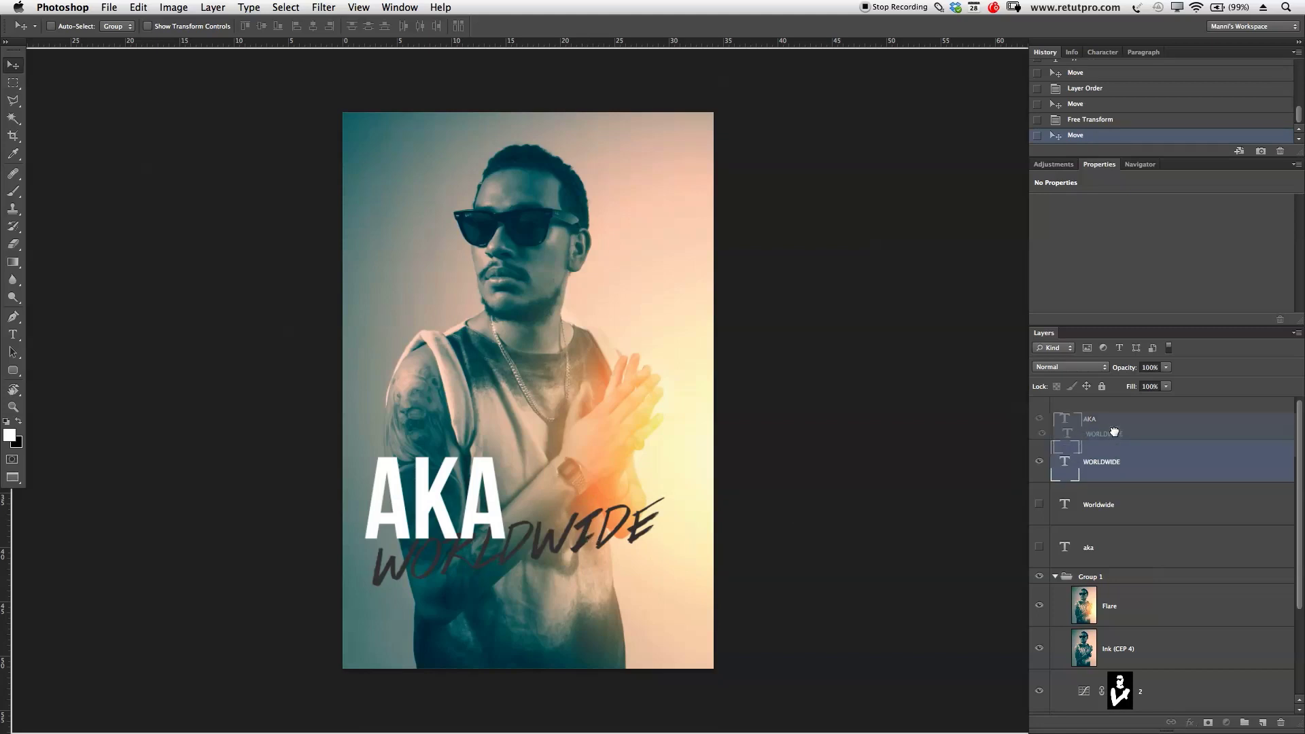
left_click_drag(598, 522, 598, 523)
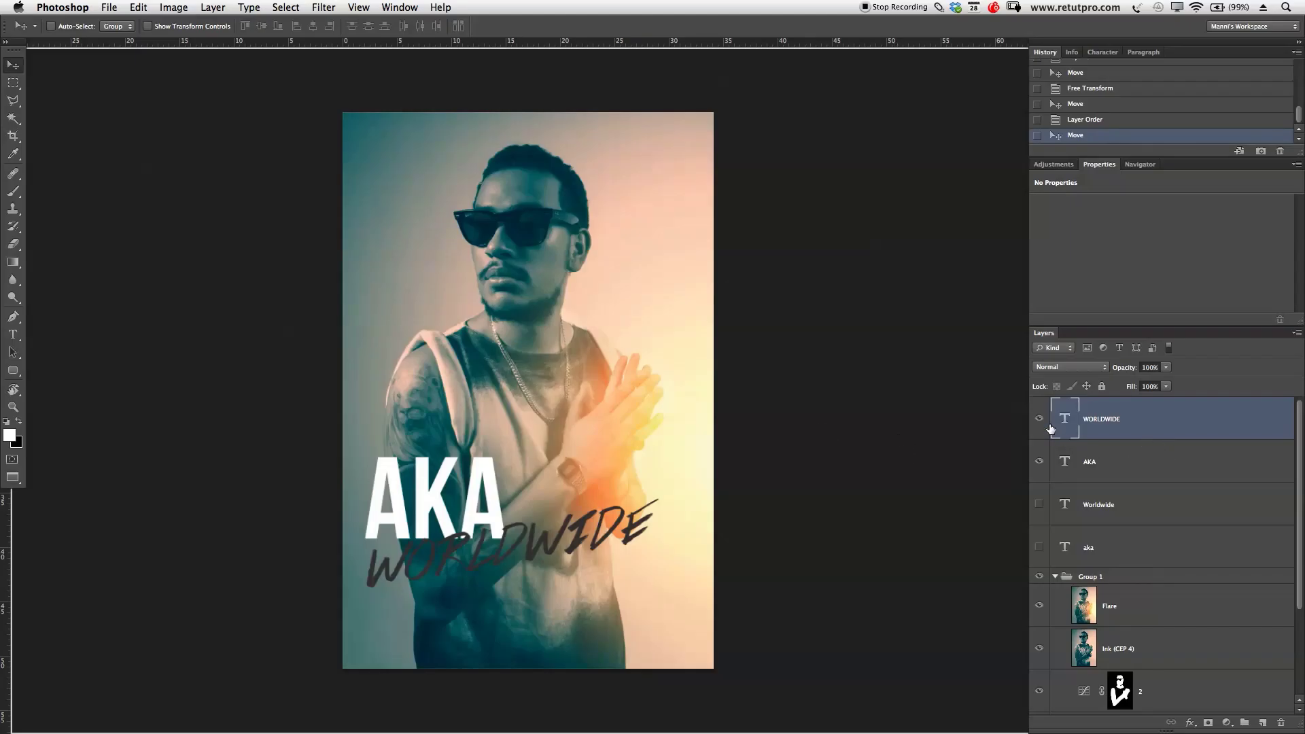
Compare with the older text layers, then hide the old Worldwide and aka layers.
left_click_drag(1038, 419, 1038, 461)
left_click(1038, 505)
left_click(1038, 547)
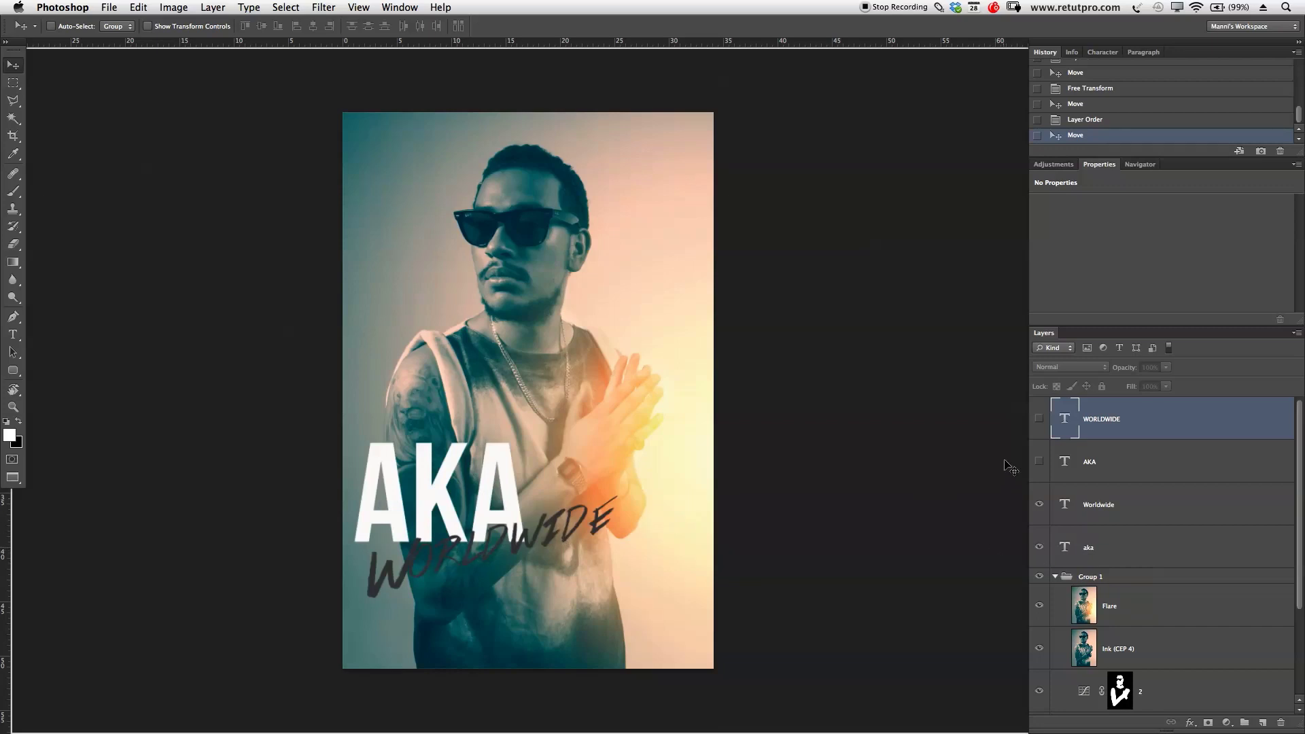
left_click_drag(1040, 462, 1043, 432)
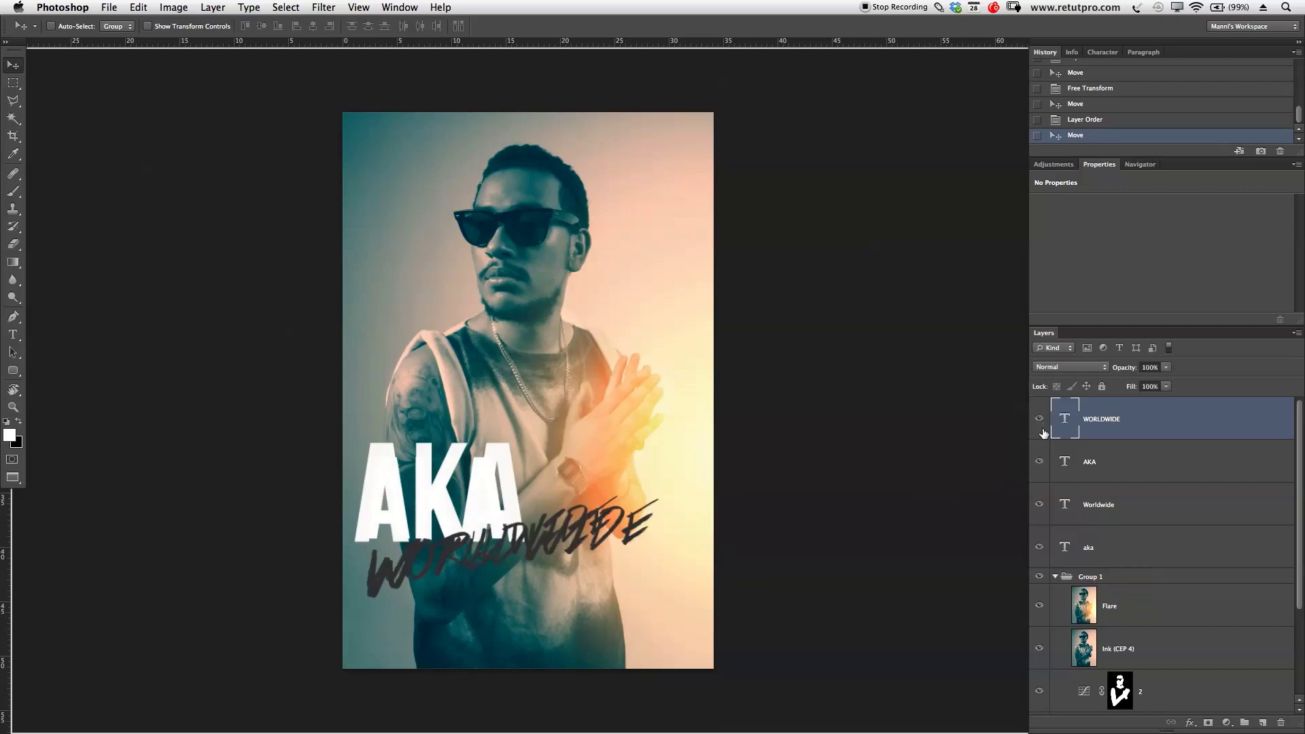
left_click(1038, 507)
left_click(1039, 547)
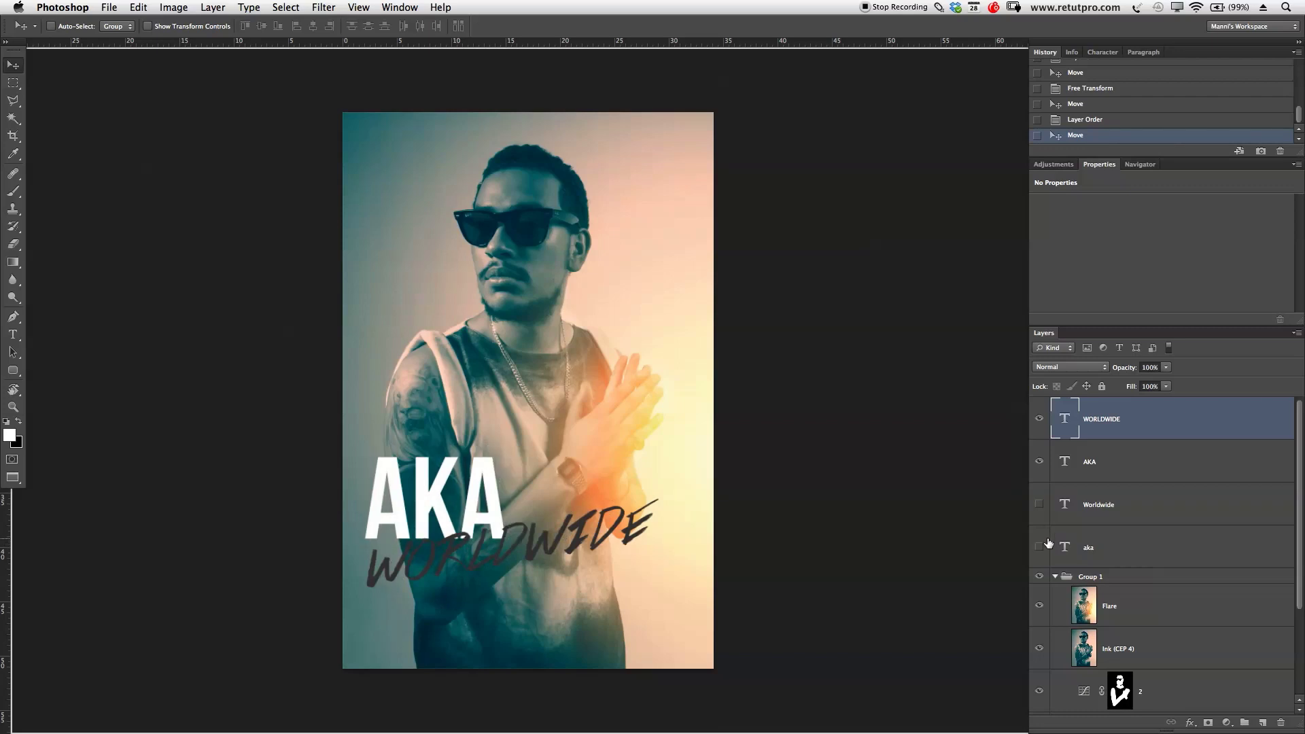
left_click(1116, 462)
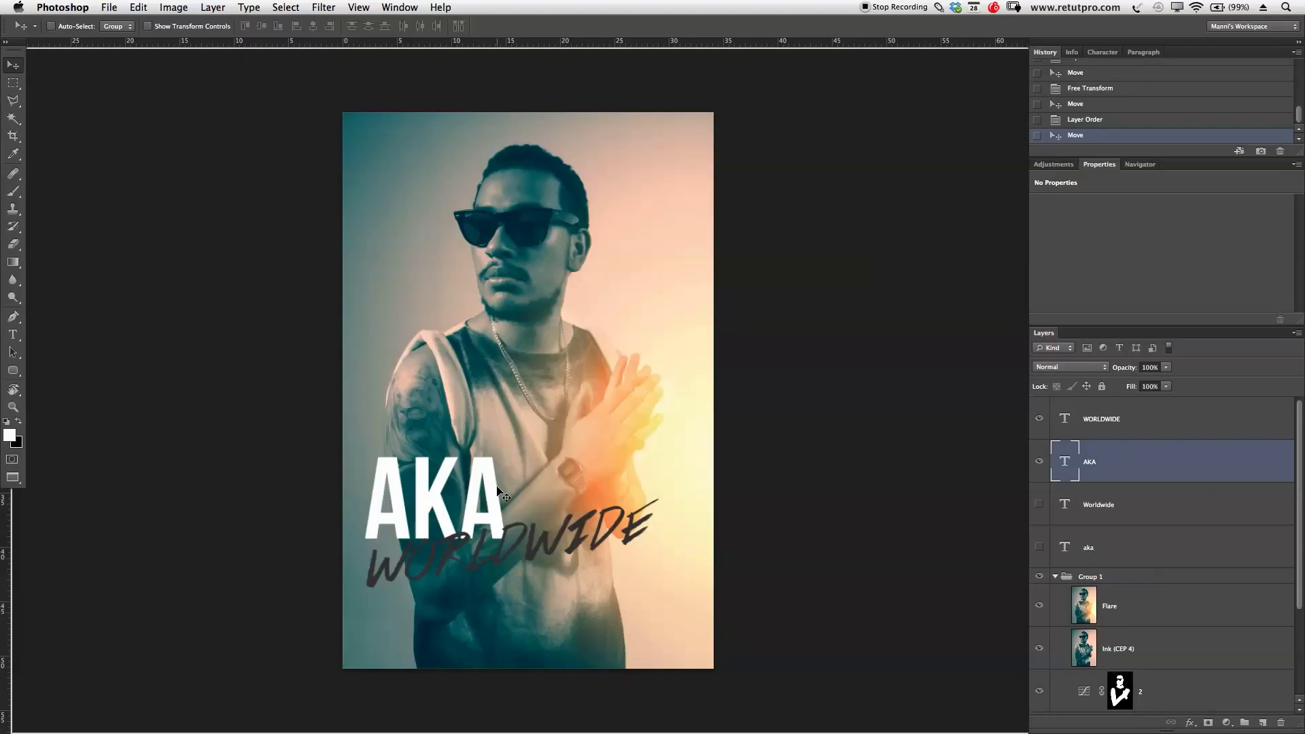
Enlarge AKA from 303 pt to 363 pt and move it up slightly.
key("t")
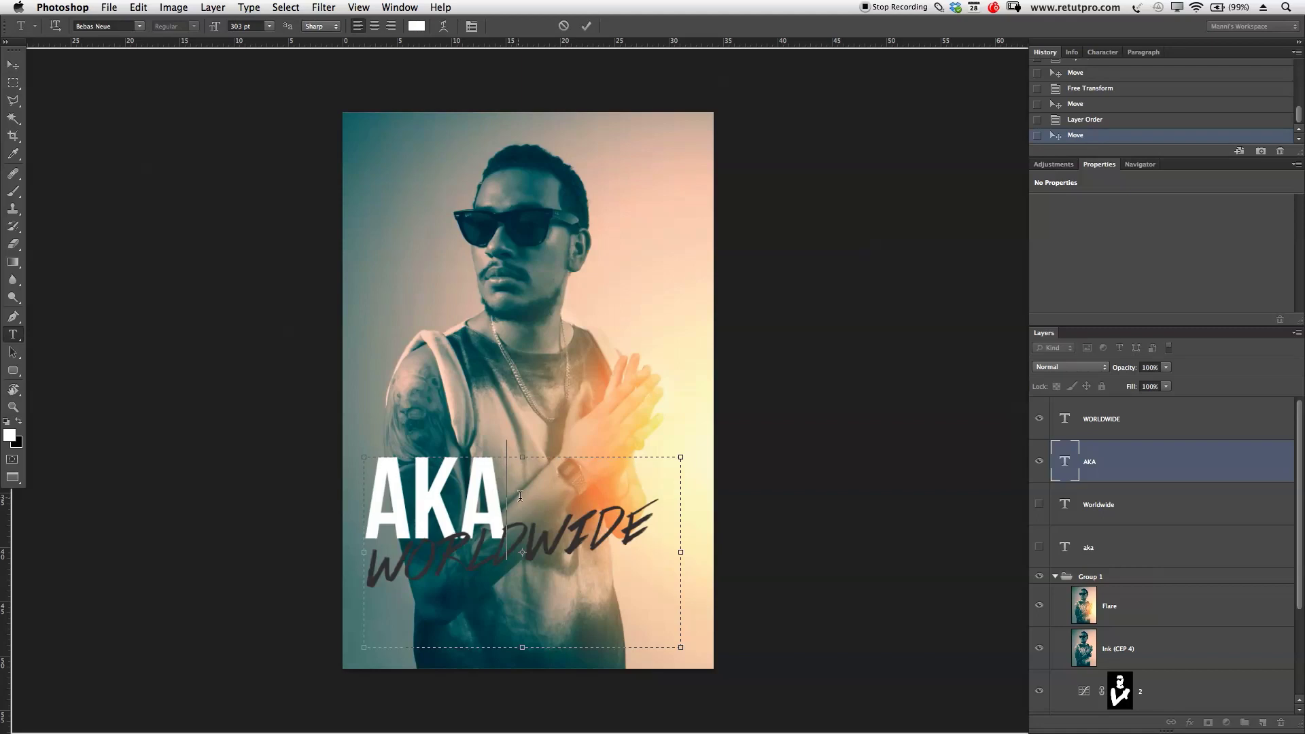
left_click_drag(489, 483, 349, 226)
left_click_drag(216, 28, 253, 26)
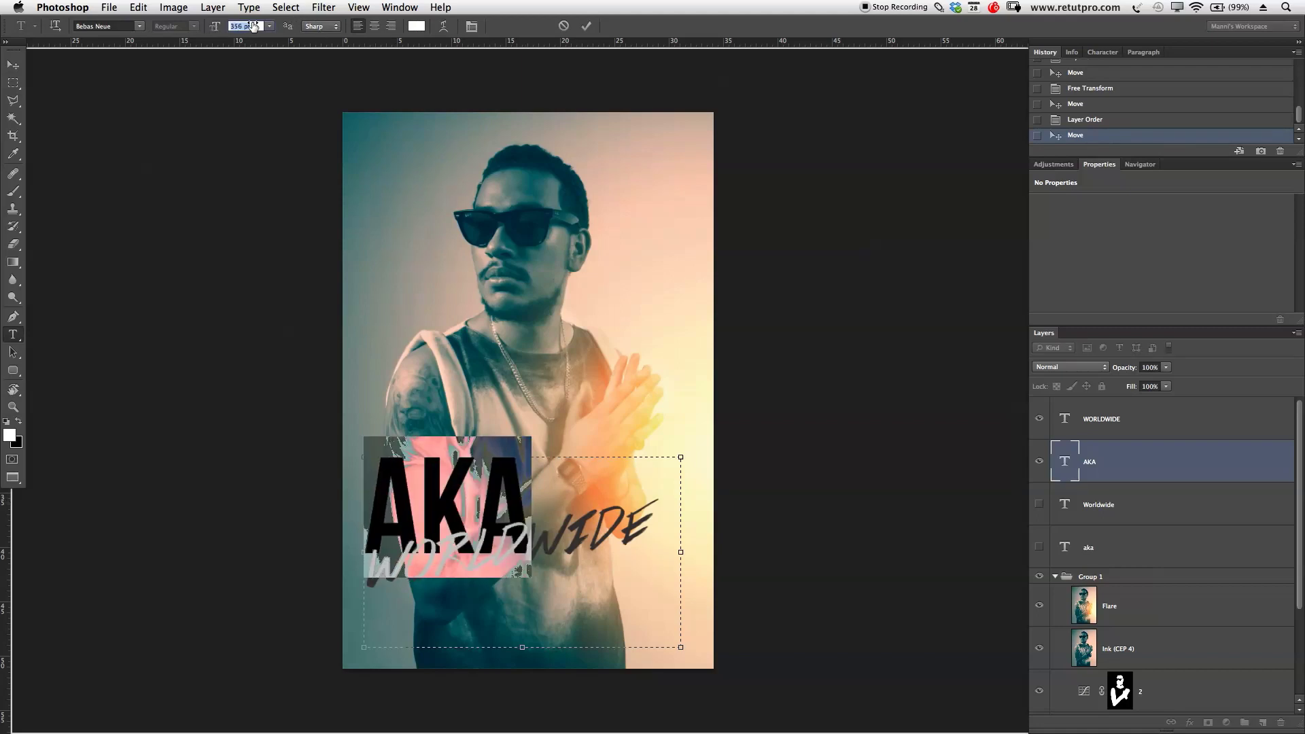
type("363")
left_click_drag(255, 26, 260, 26)
left_click(586, 26)
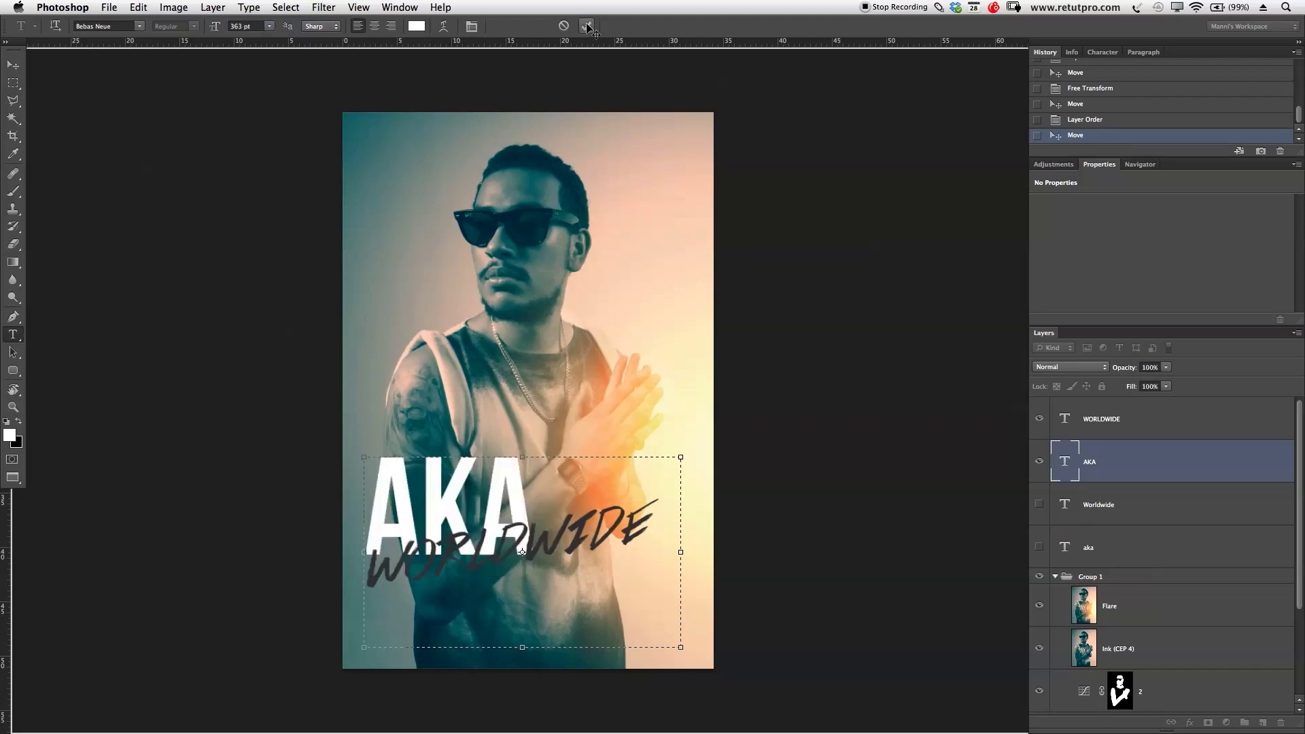
key("v")
left_click_drag(496, 519, 492, 509)
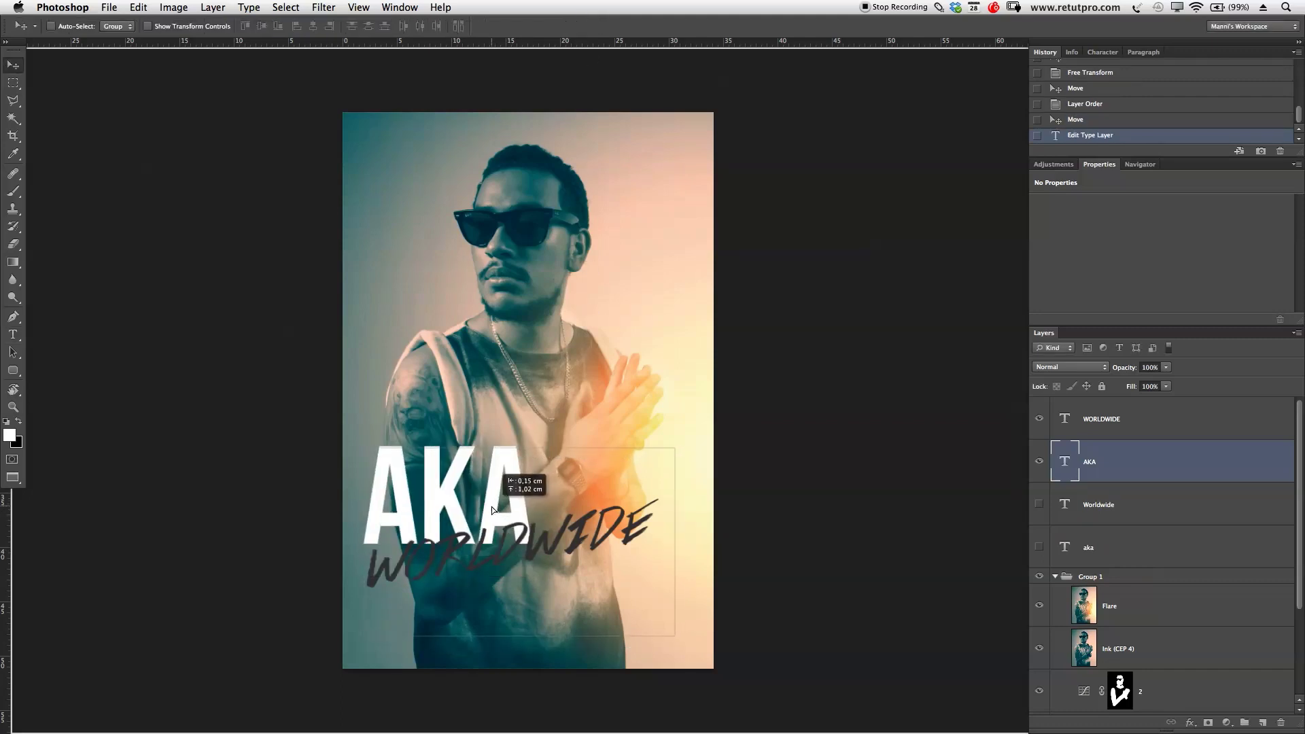
Reduce the WORLDWIDE text size from 101 pt to 91 pt.
left_click(1128, 428)
key("t")
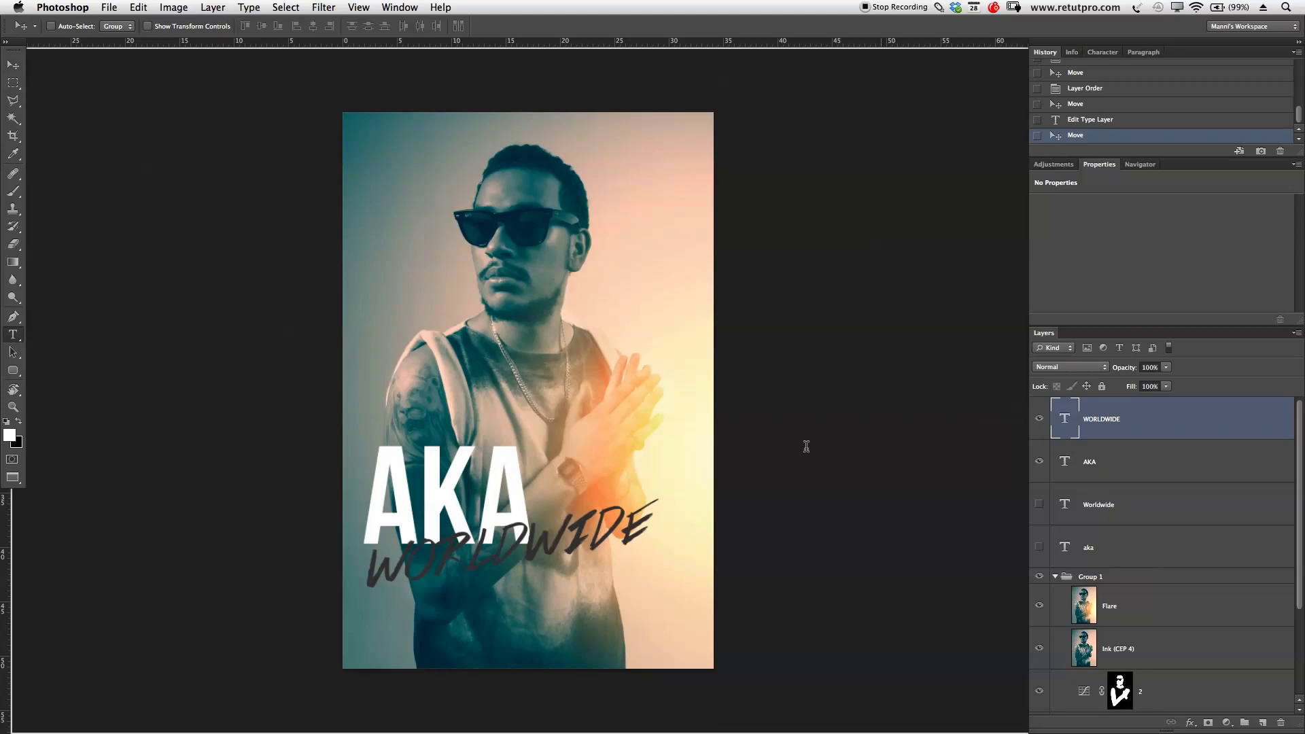
key("ctrl+t")
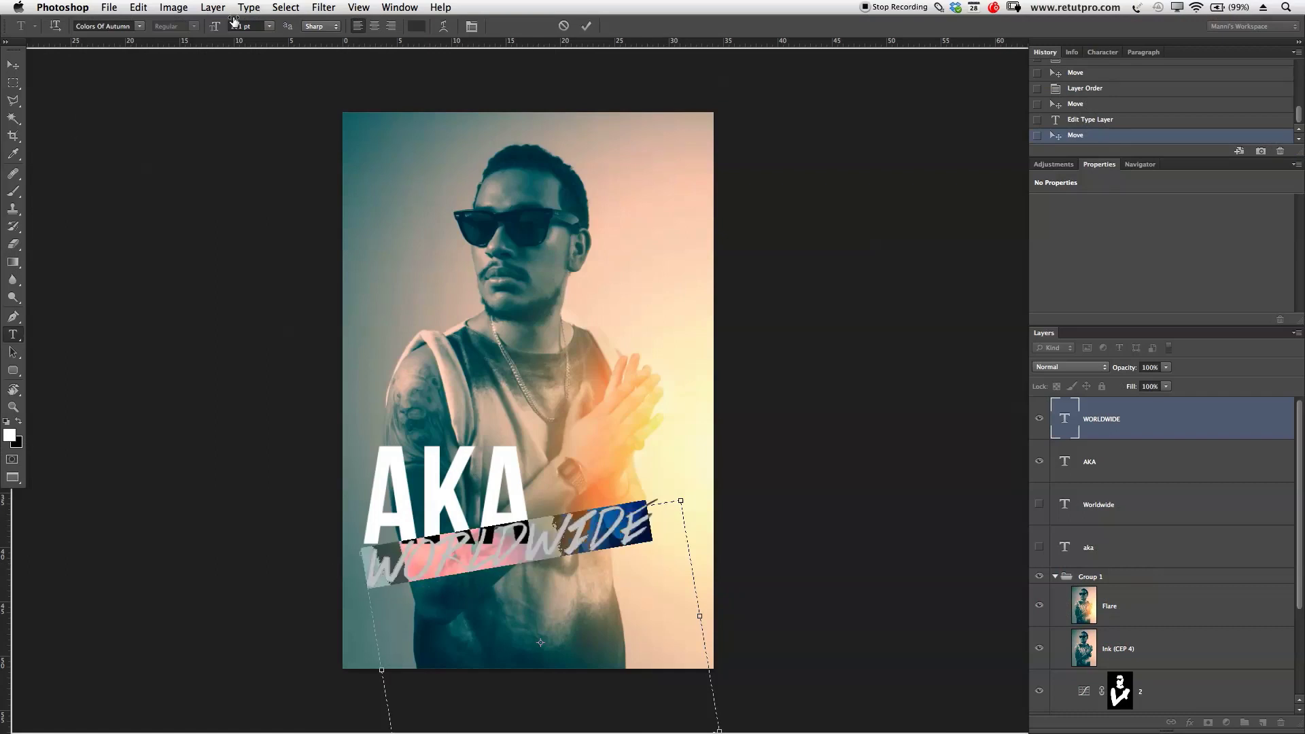
left_click_drag(219, 28, 213, 28)
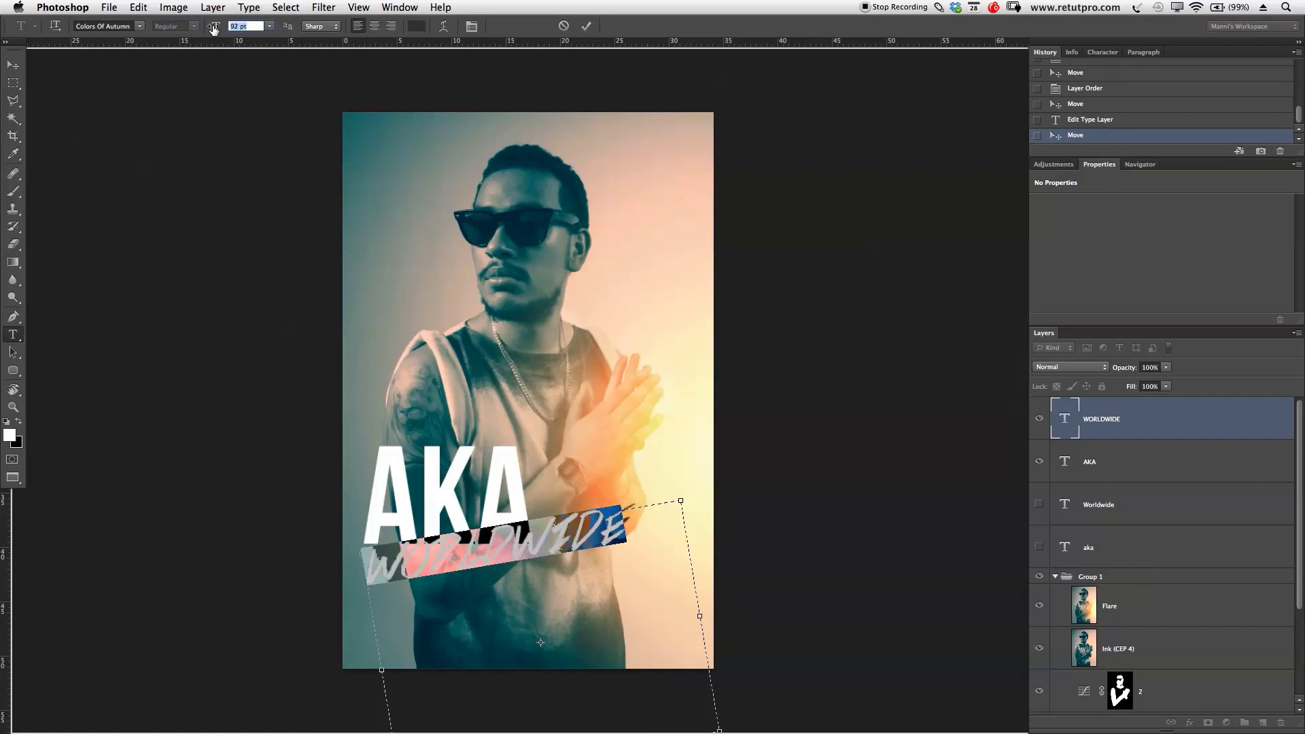
left_click_drag(214, 27, 217, 28)
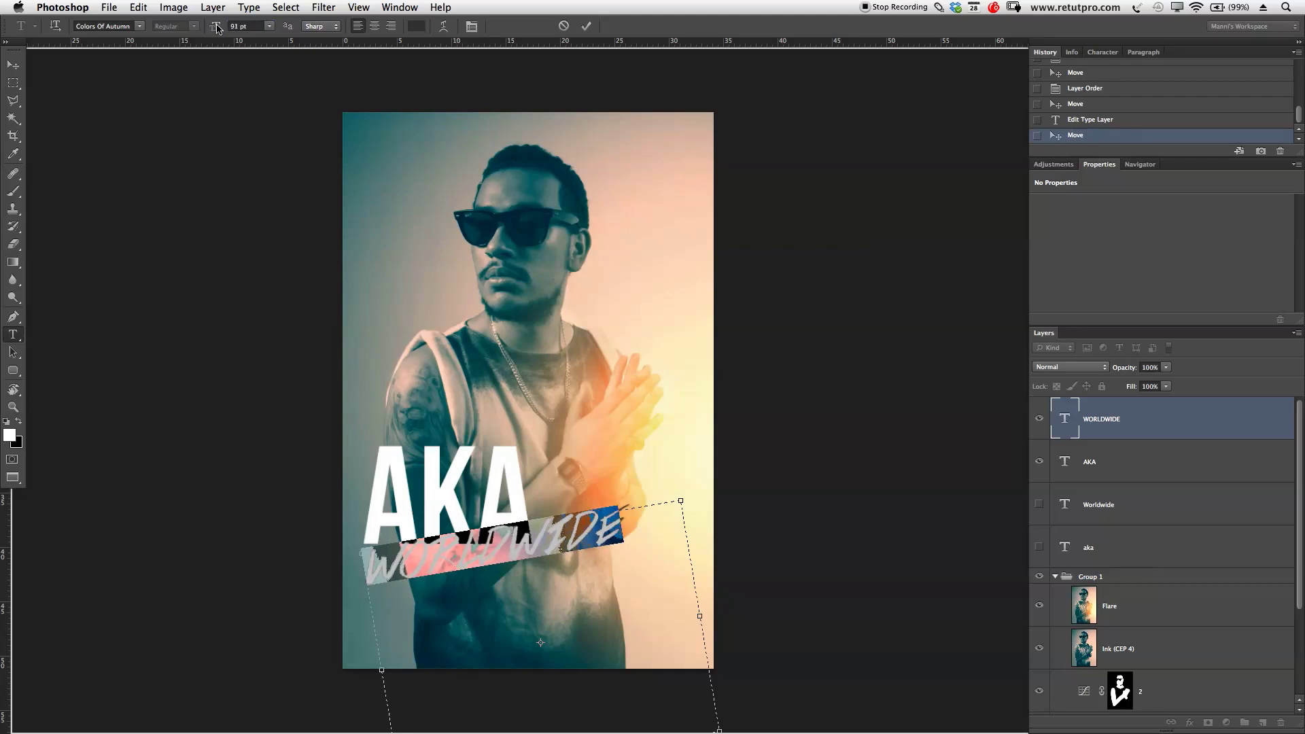
left_click(586, 26)
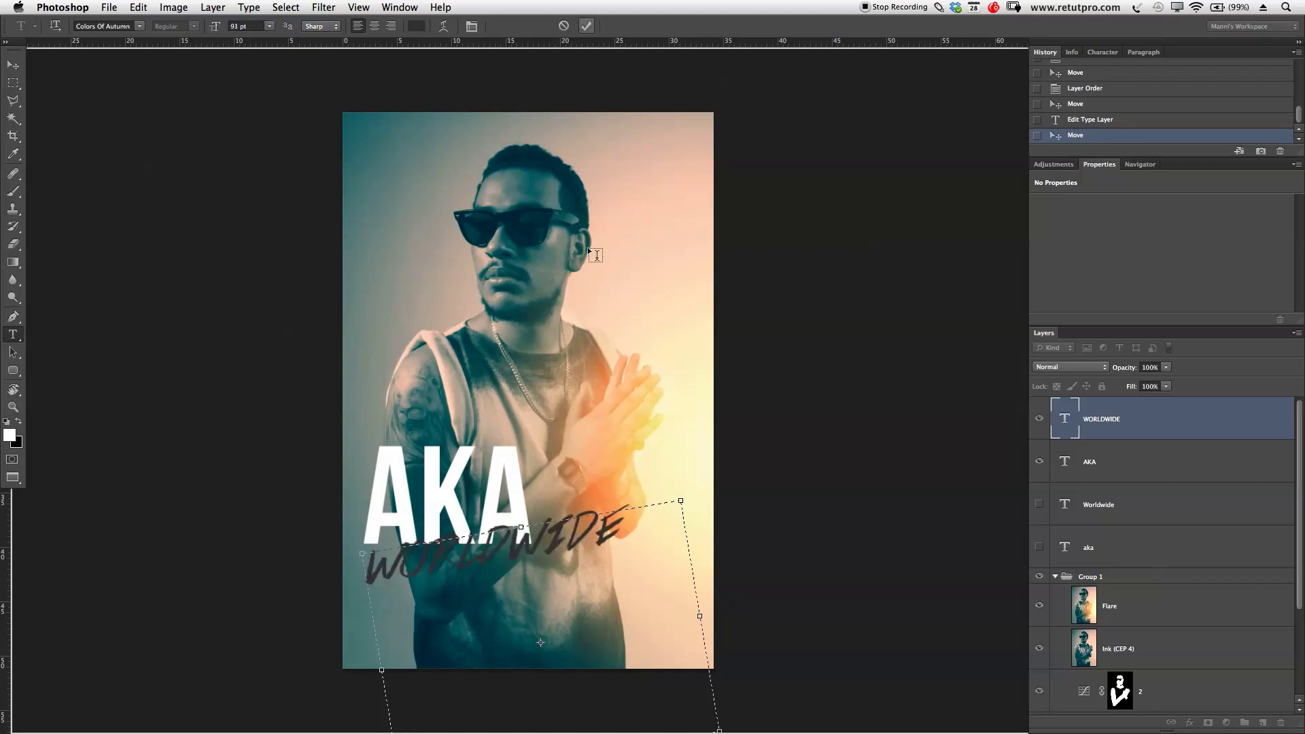
Nudge WORLDWIDE up and right, and stamp all visible layers into Layer 1.
key("v")
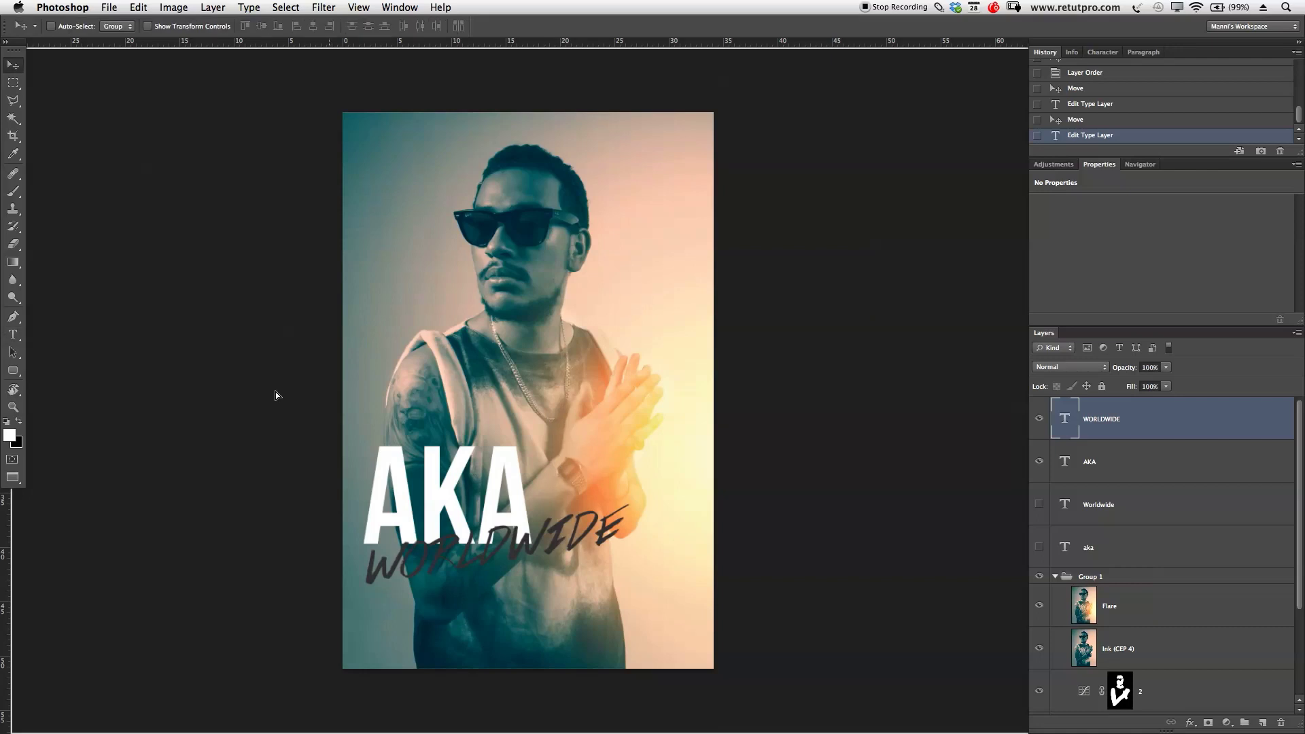
left_click_drag(448, 582, 481, 572)
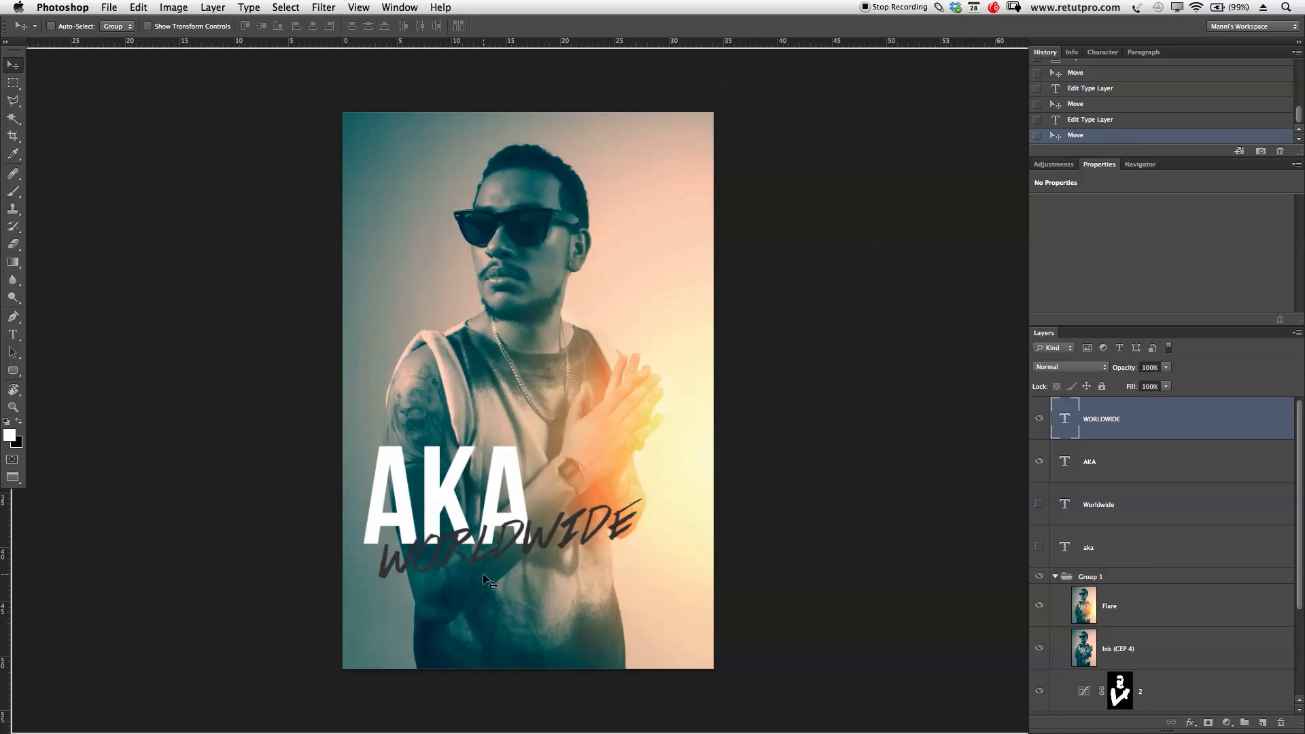
left_click_drag(483, 579, 492, 564)
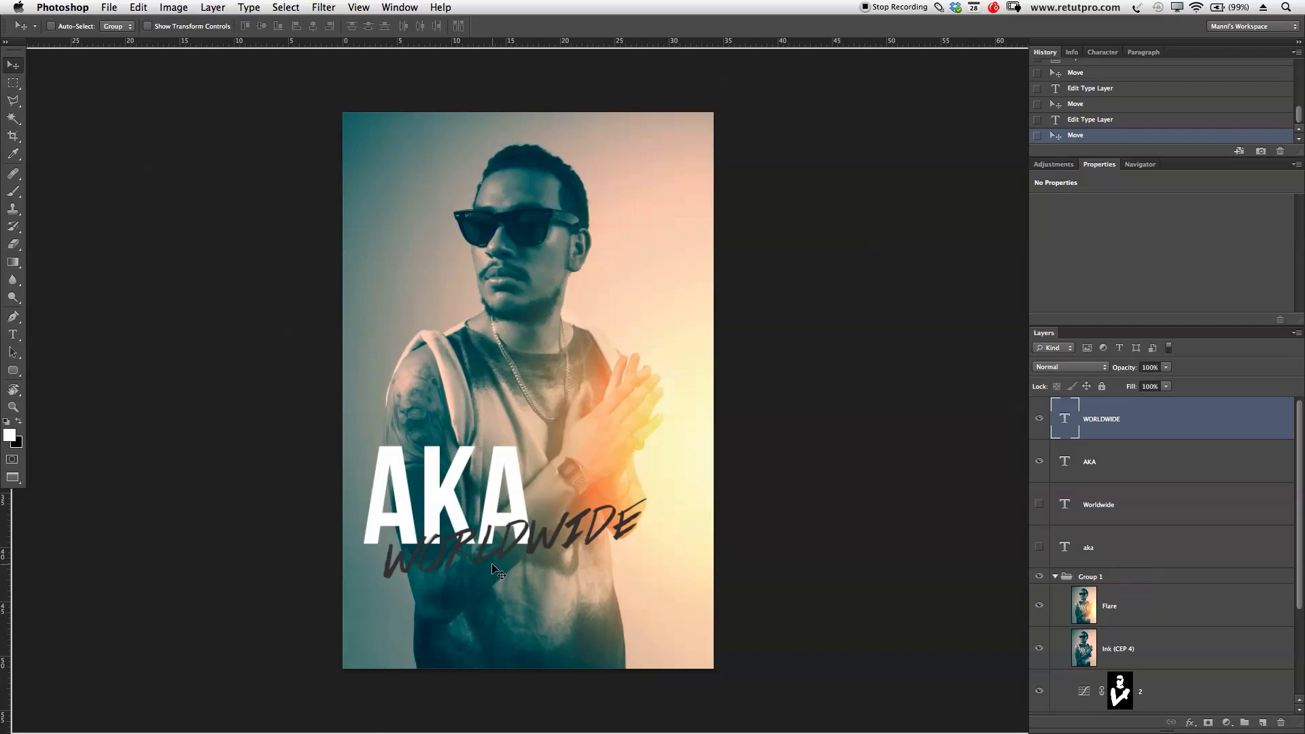
double_click(1233, 438)
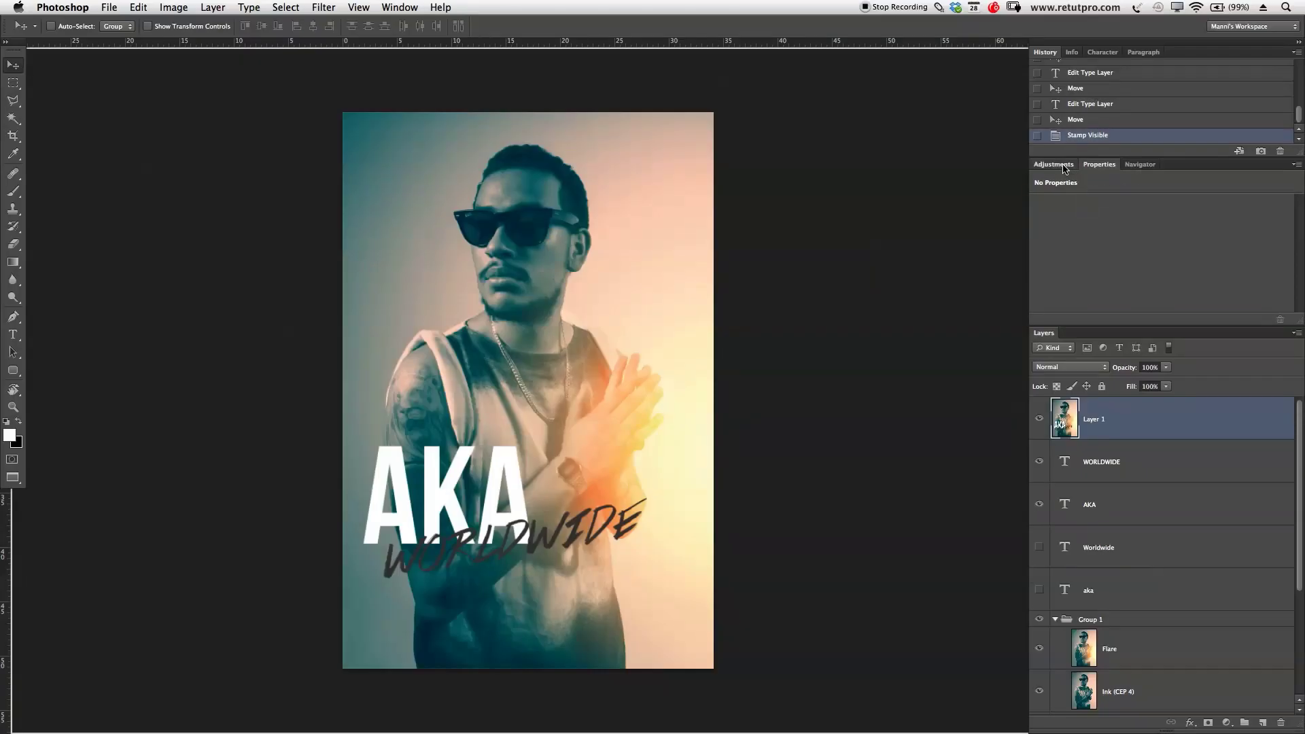
Add a Curves adjustment with highlights lifted near 186/200 and shadows lowered to 54/50.
left_click(1064, 166)
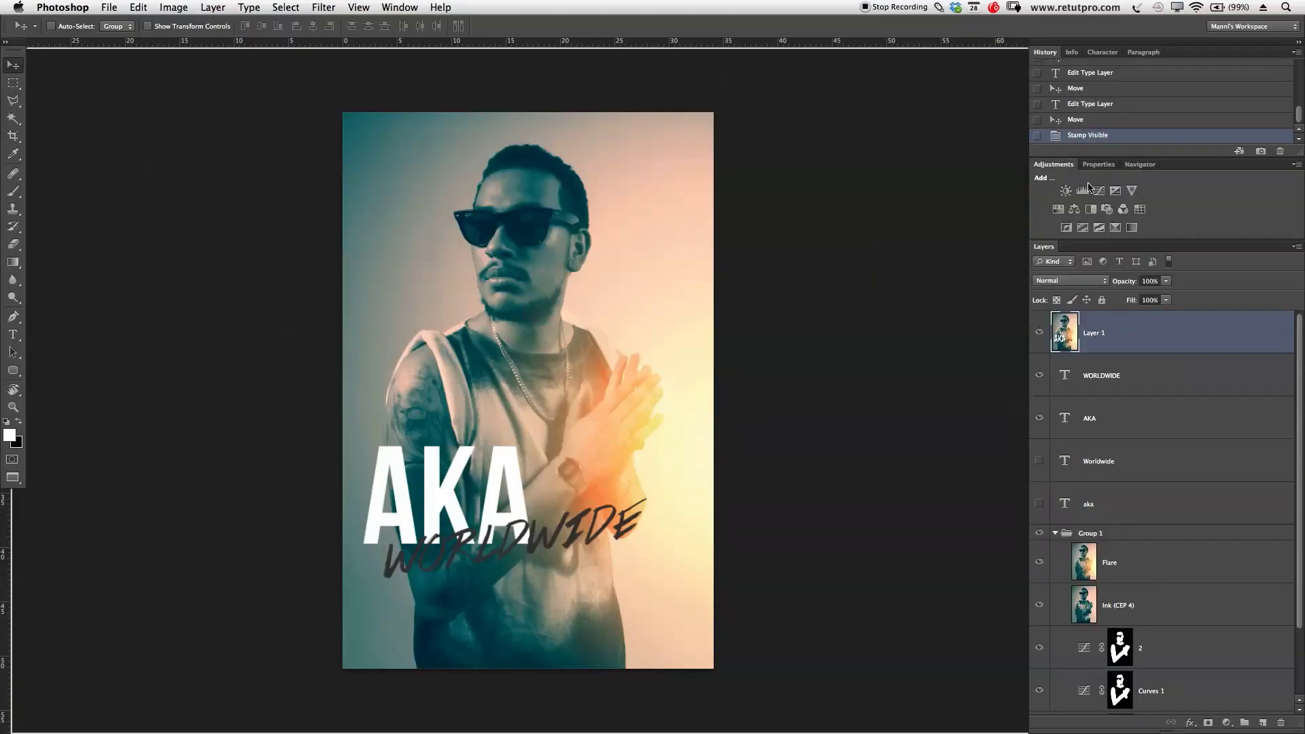
left_click(1097, 197)
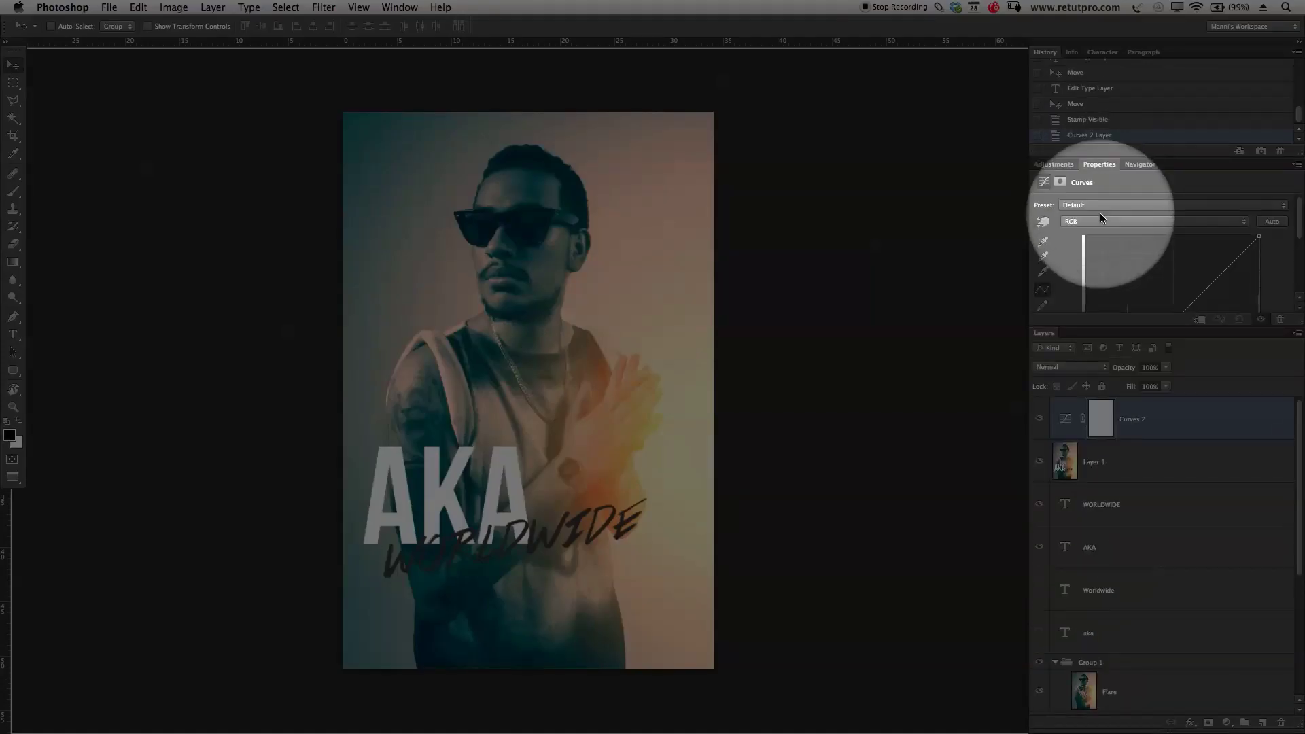
left_click_drag(1160, 325, 1165, 507)
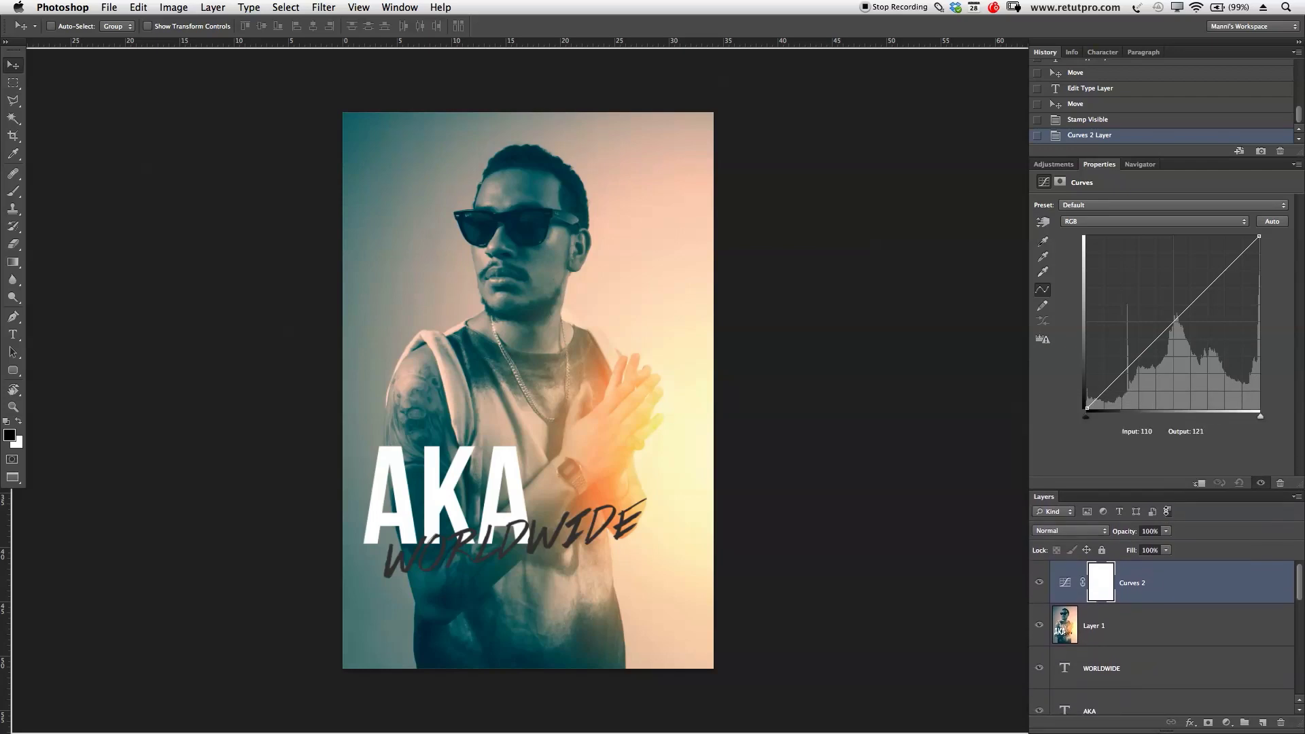
left_click_drag(1215, 279, 1214, 276)
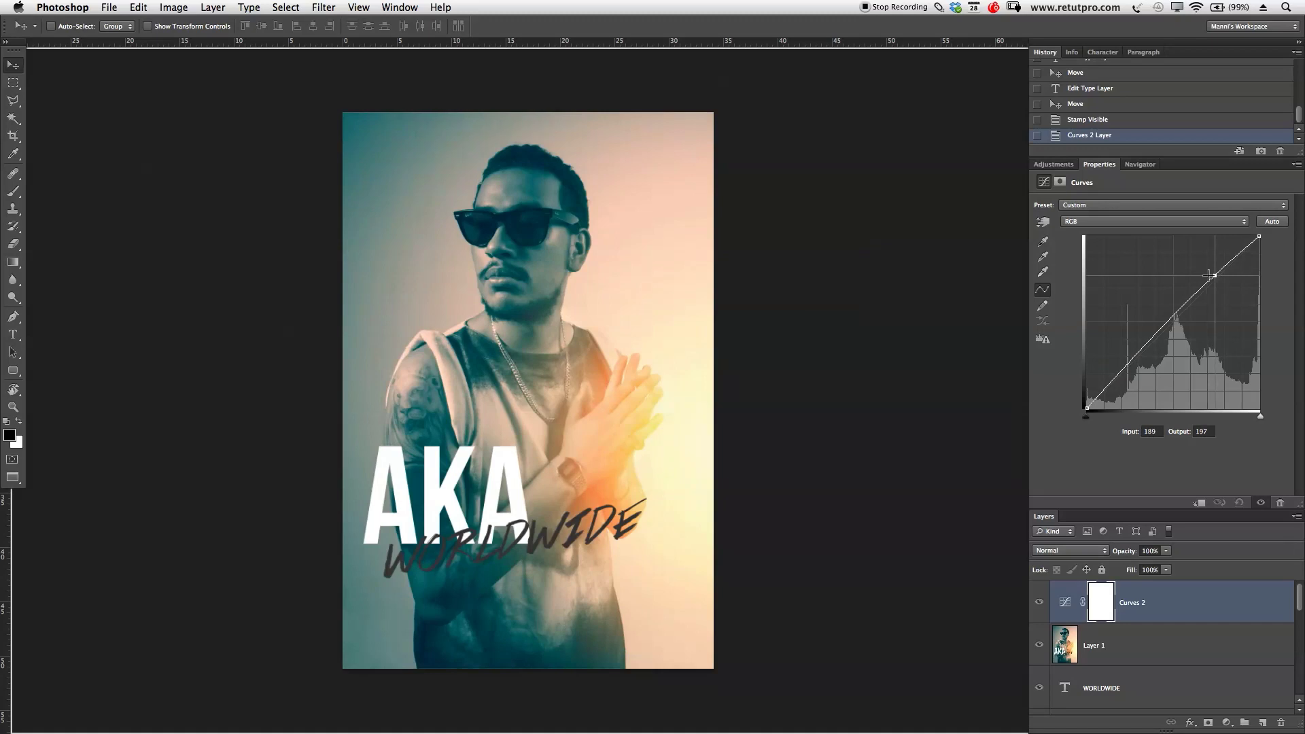
left_click_drag(1124, 365, 1125, 374)
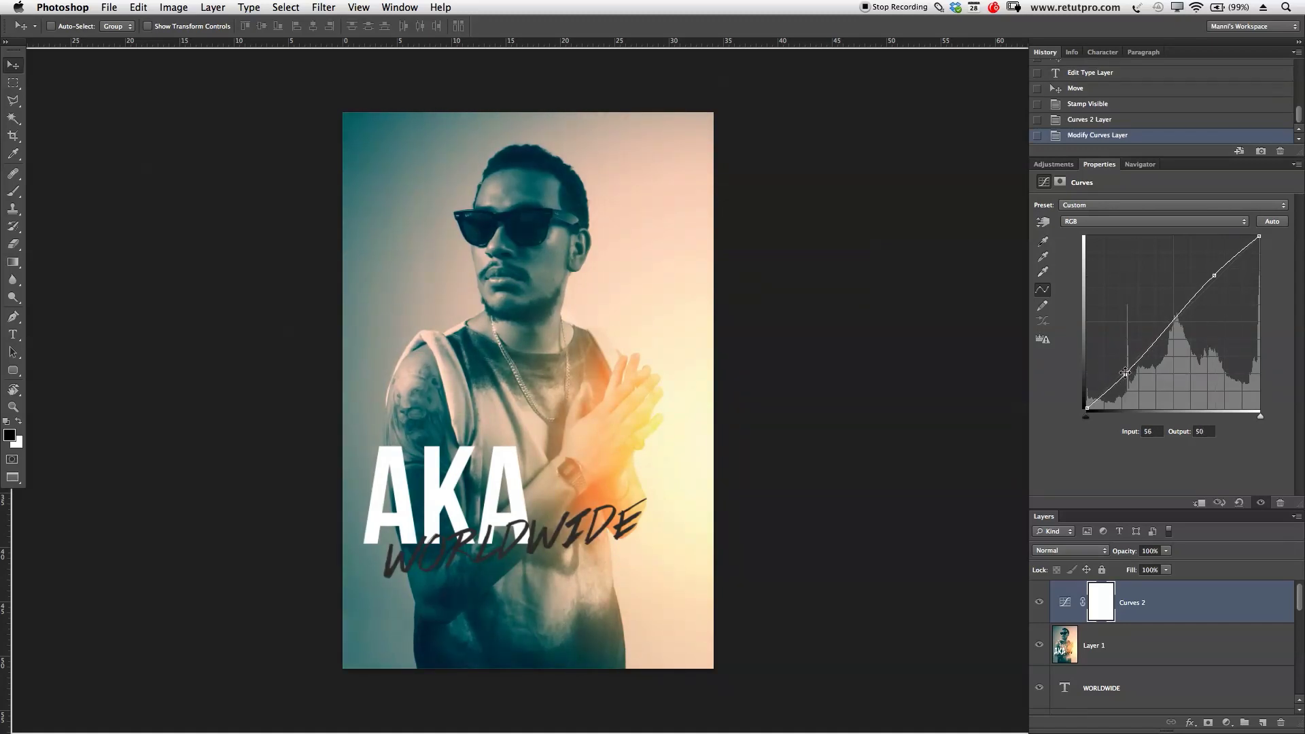
left_click_drag(1216, 276, 1215, 273)
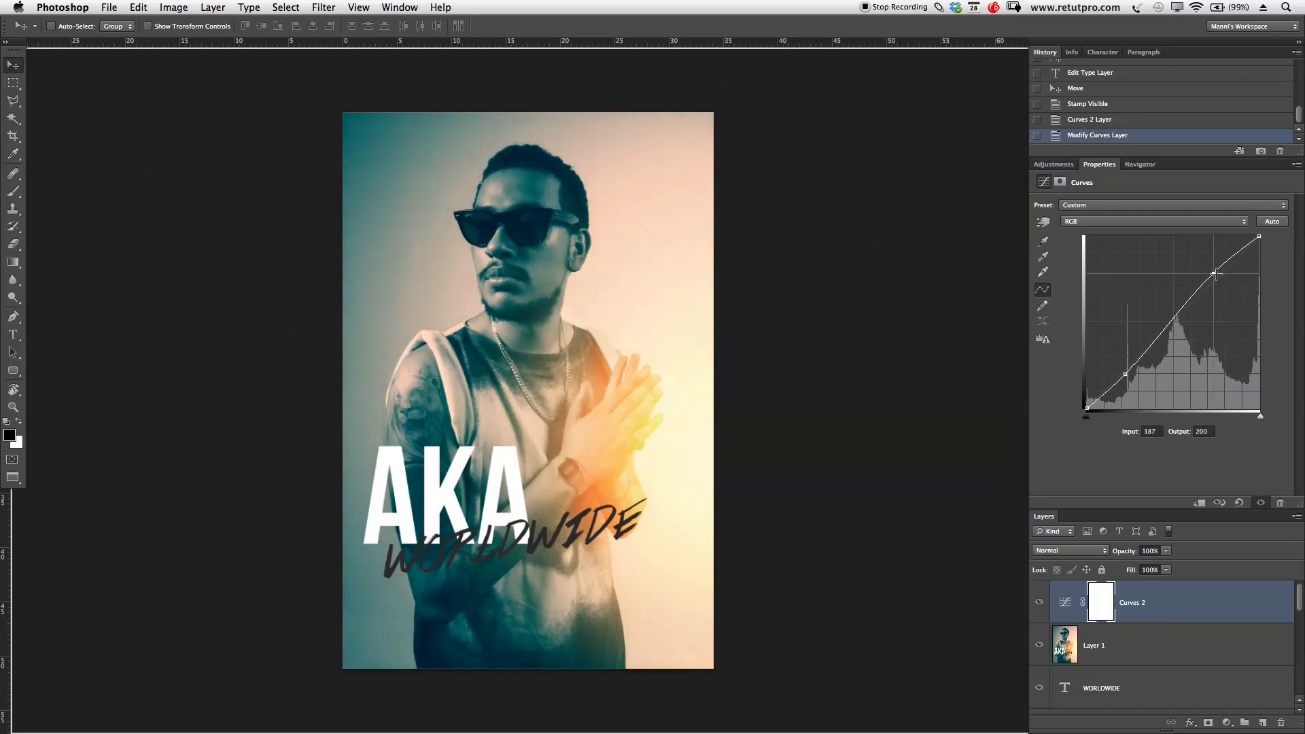
left_click_drag(1125, 373, 1124, 373)
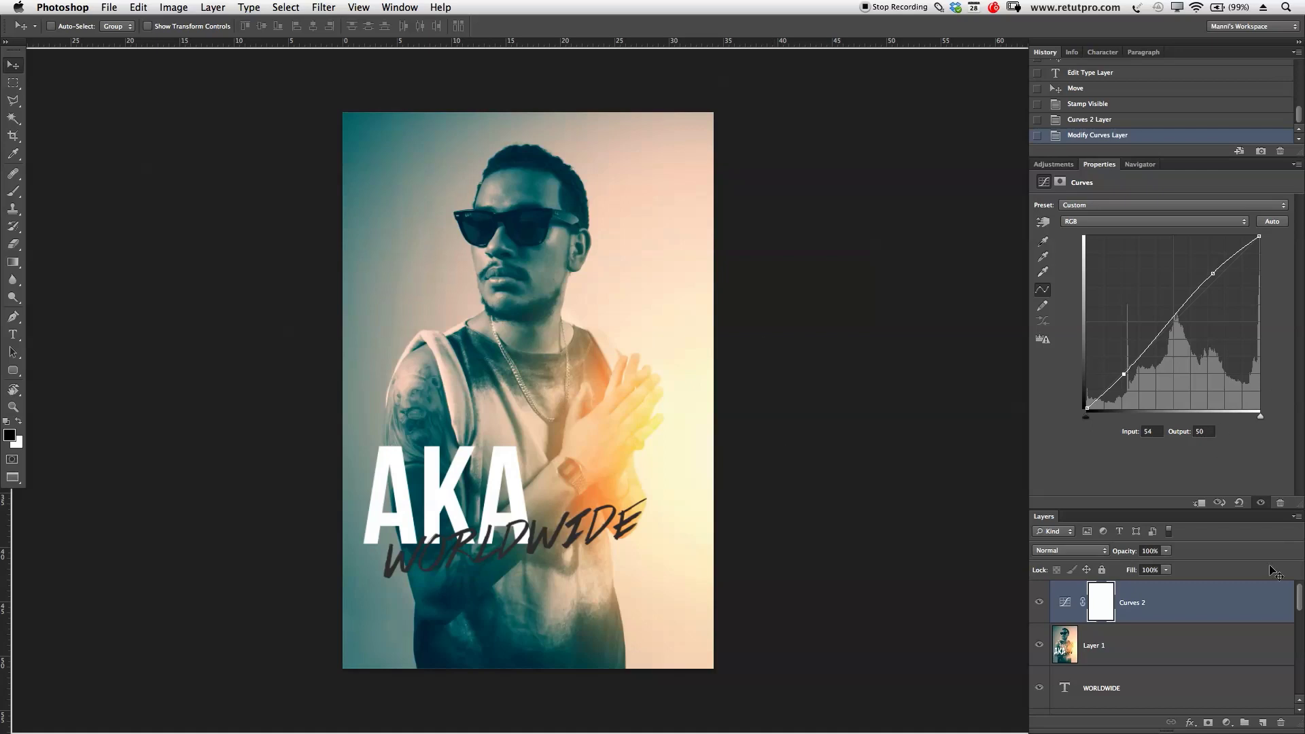
left_click_drag(1184, 511, 1178, 291)
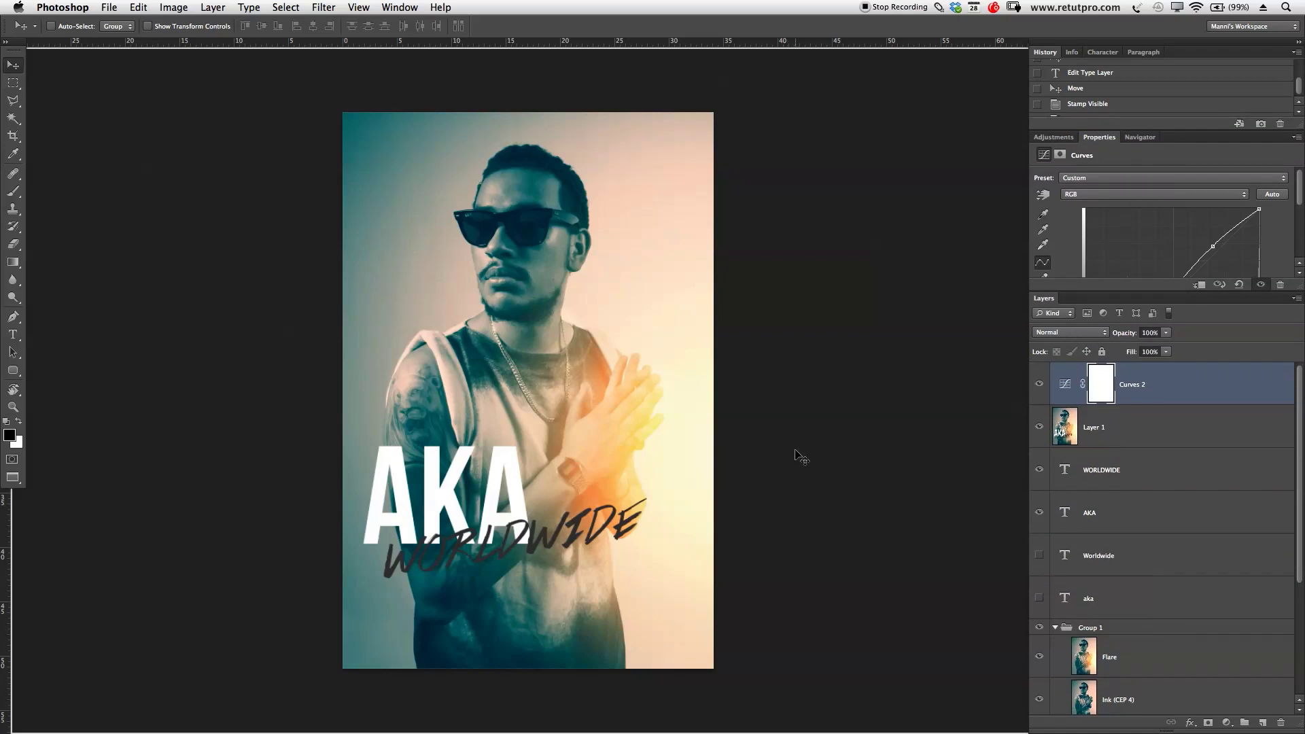
mouse_move(1188, 294)
left_mouse_down()
mouse_move(1188, 417)
mouse_move(1177, 334)
mouse_move(1153, 513)
left_mouse_up()
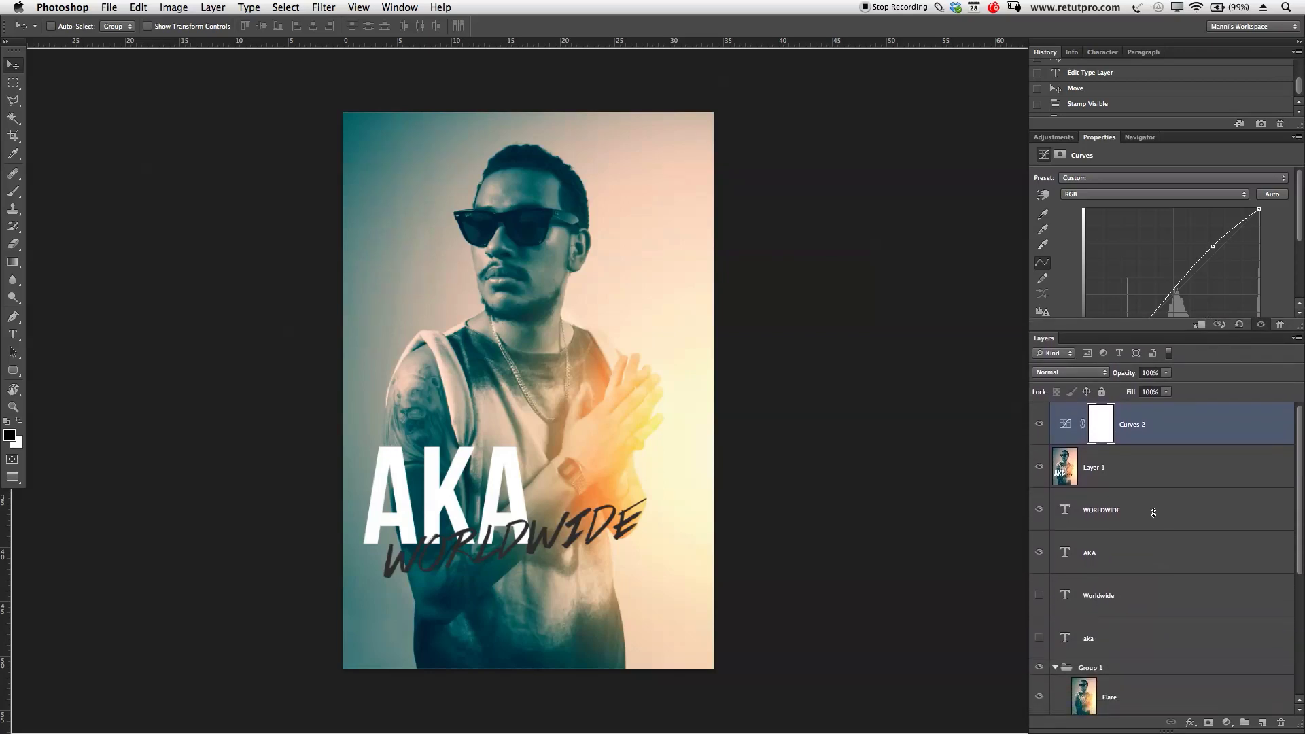
Group the layers from Curves 2 down to aka and name the group Text.
left_click(1142, 636, "shift")
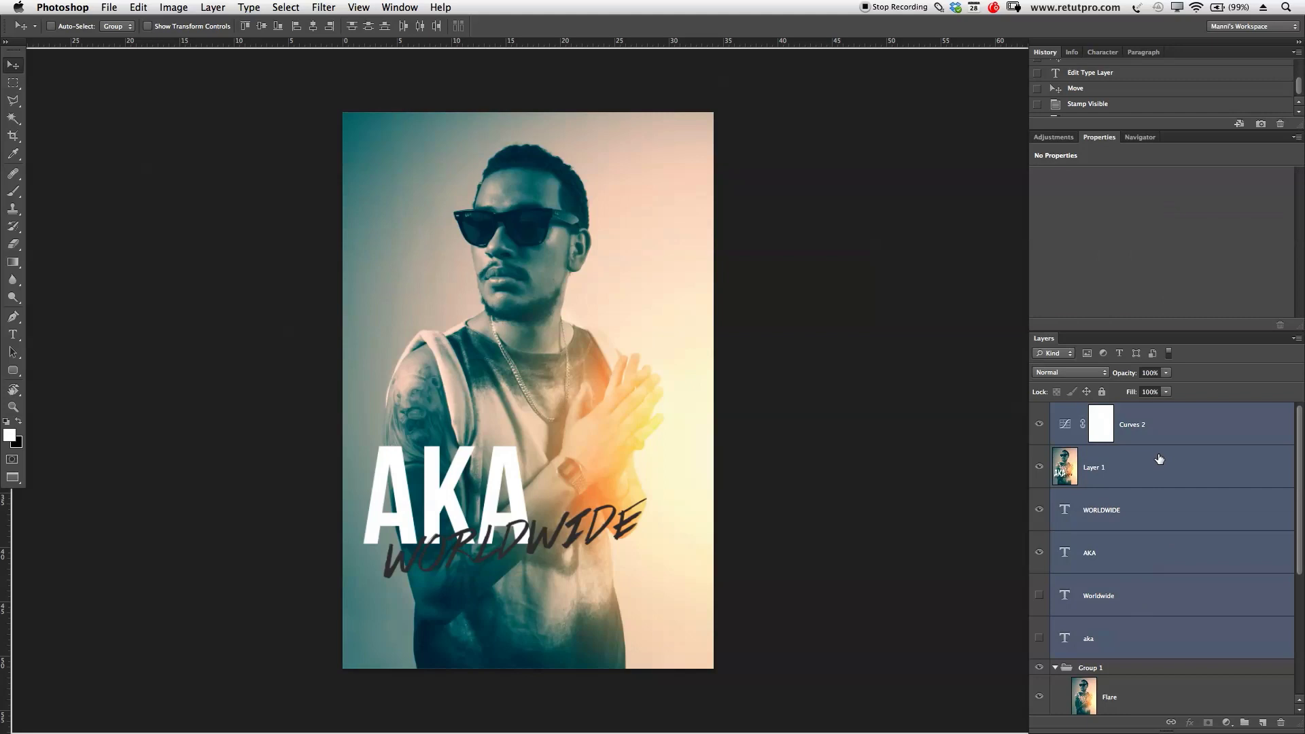
key("ctrl+g")
double_click(1095, 411)
type("Text")
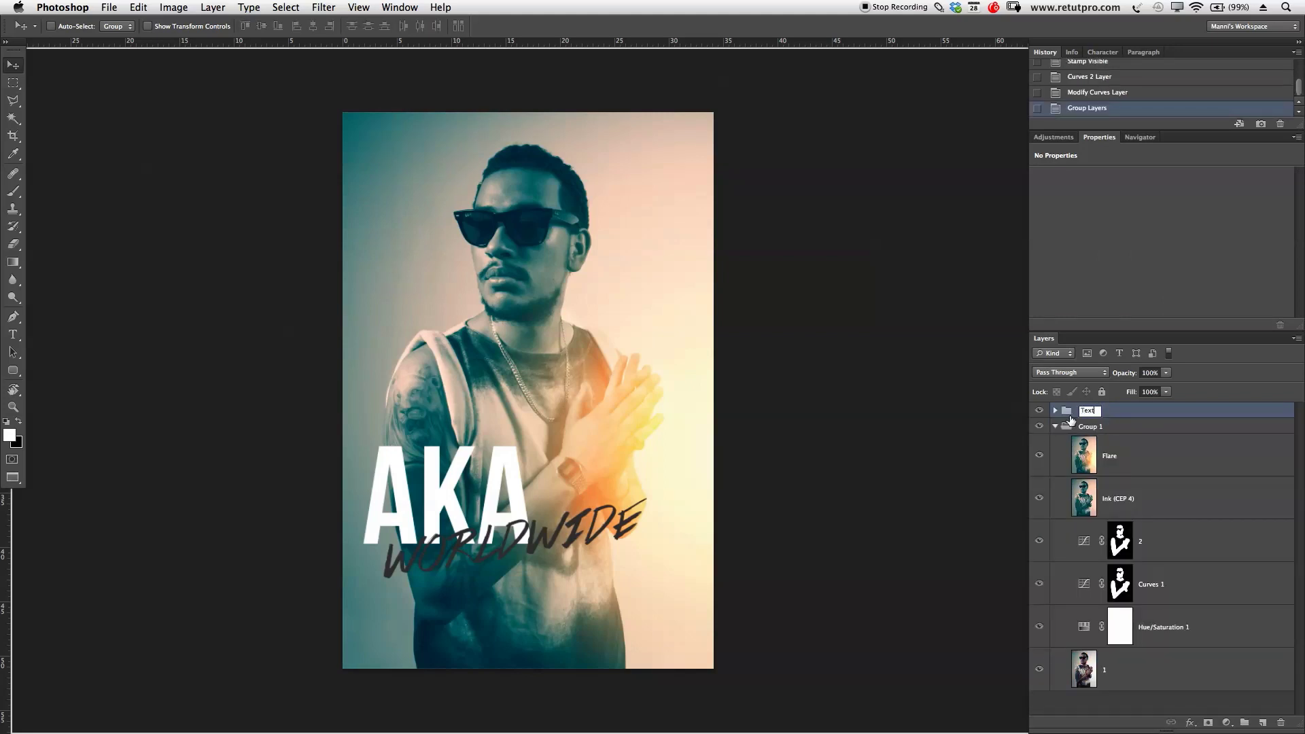
key("Return")
left_click(1054, 411)
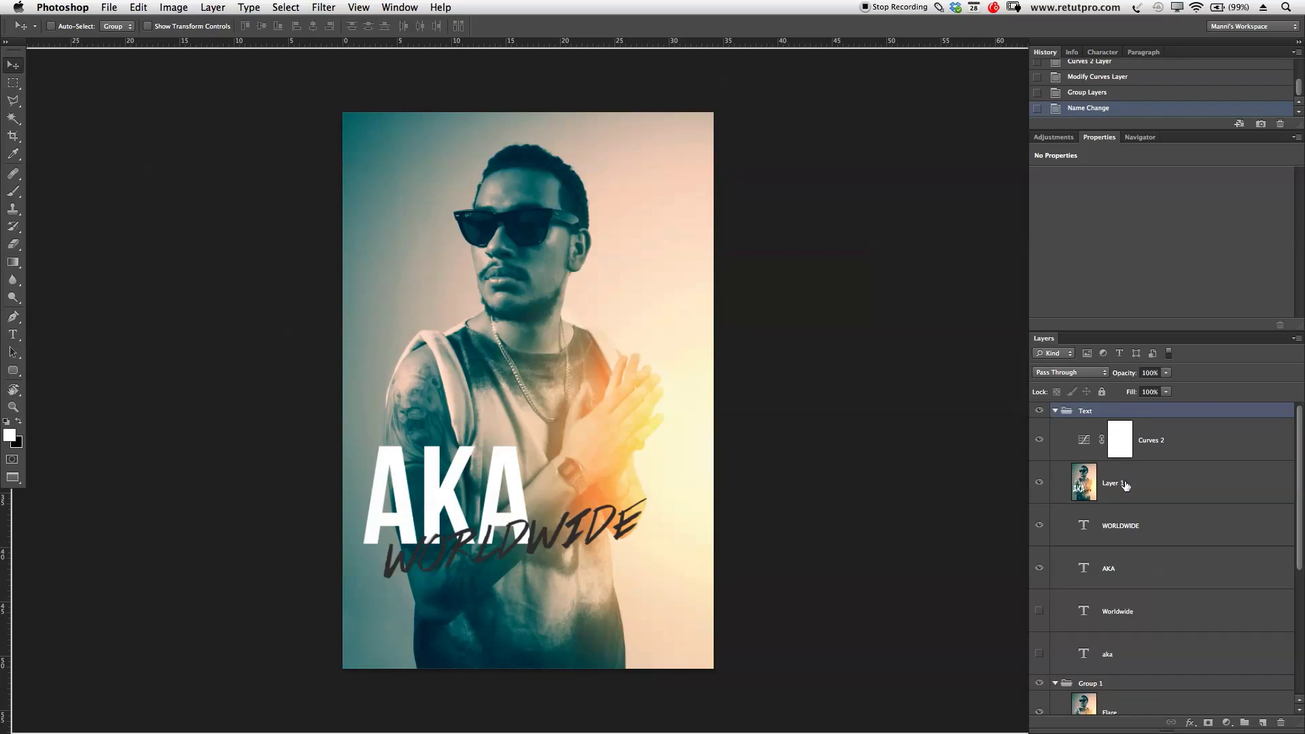
Move Curves 2 and Layer 1 above the Text group and collapse it.
left_click(1125, 483)
left_click(1158, 441, "shift")
left_click_drag(1081, 476, 1092, 407)
left_click(1056, 498)
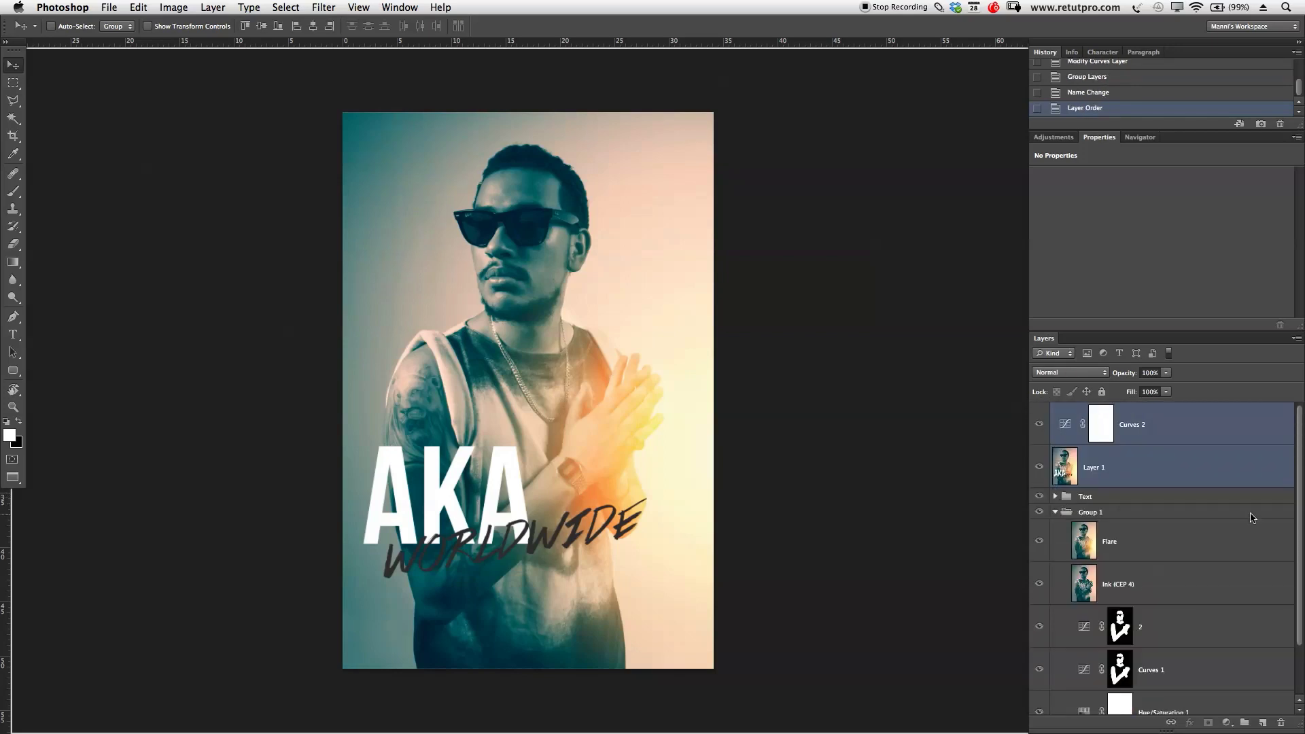
Rename Group 1 to Basic and collapse it.
scroll(1299, 535, "down", 2)
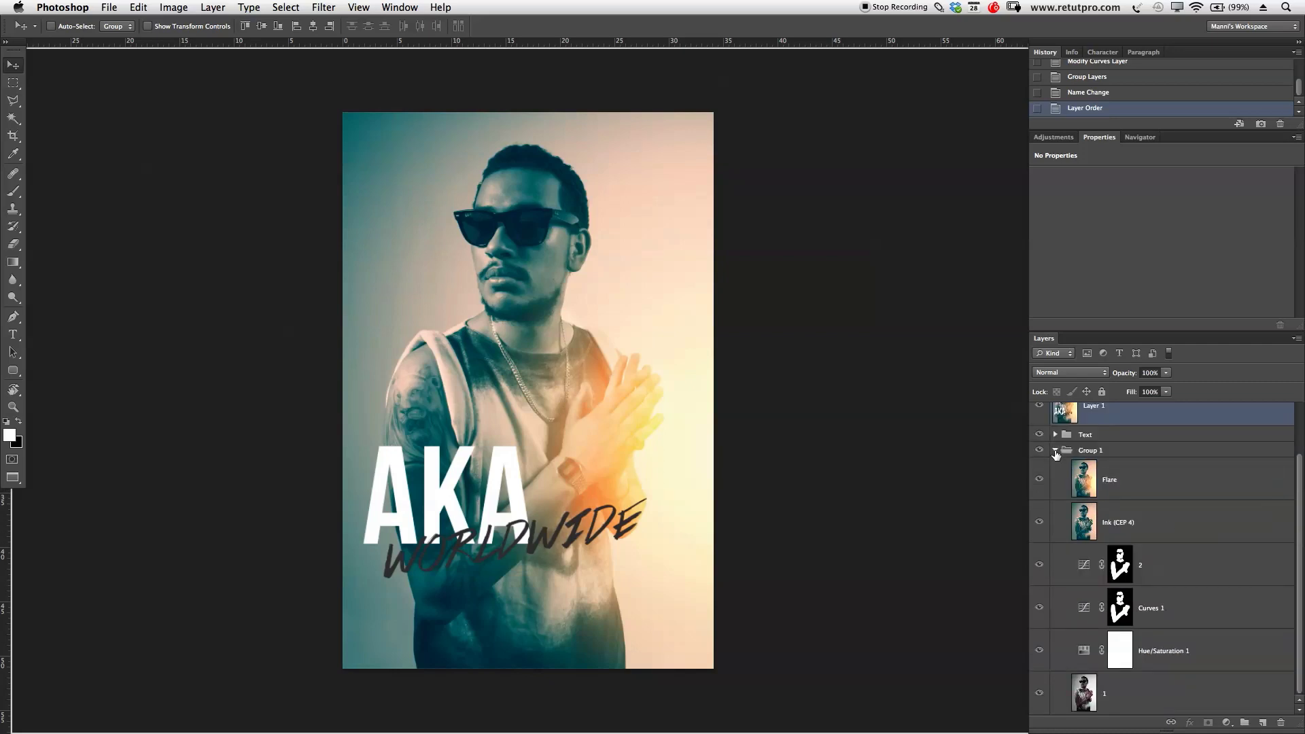
left_click(1089, 452)
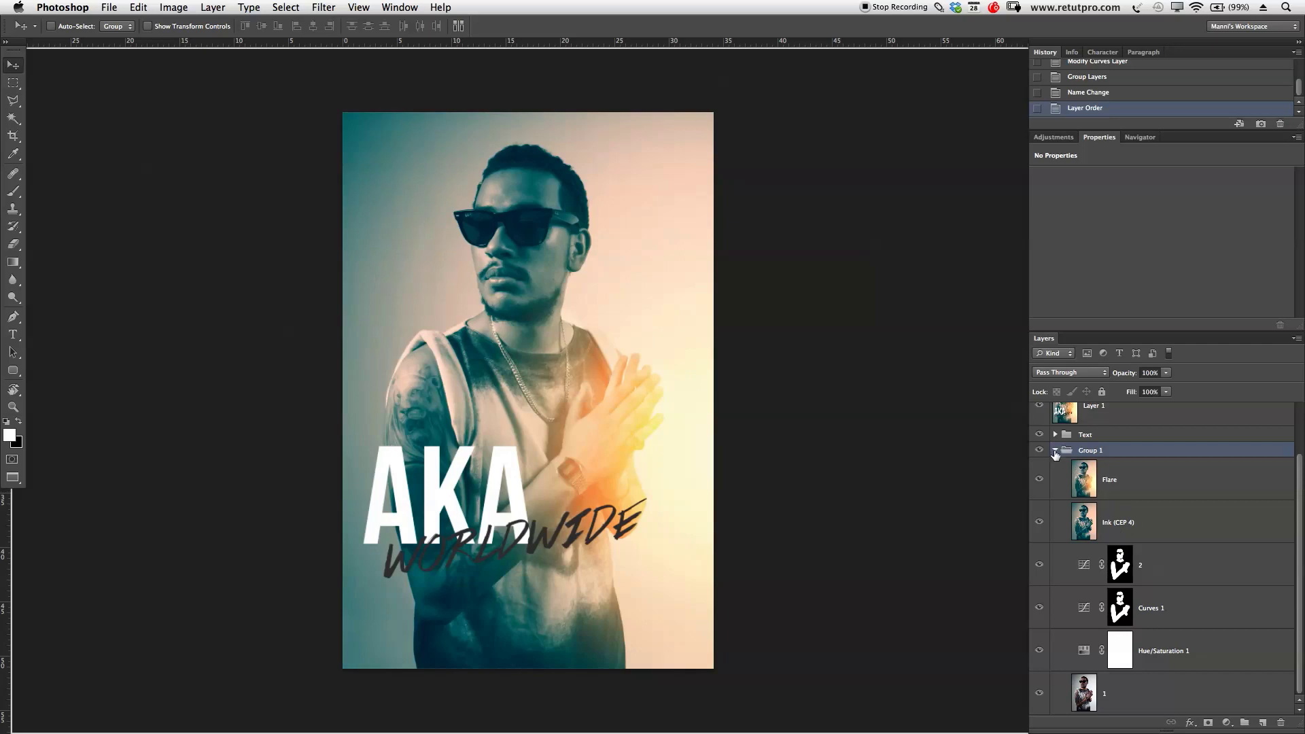
double_click(1091, 450)
type("Basic")
key("Return")
left_click(1055, 451)
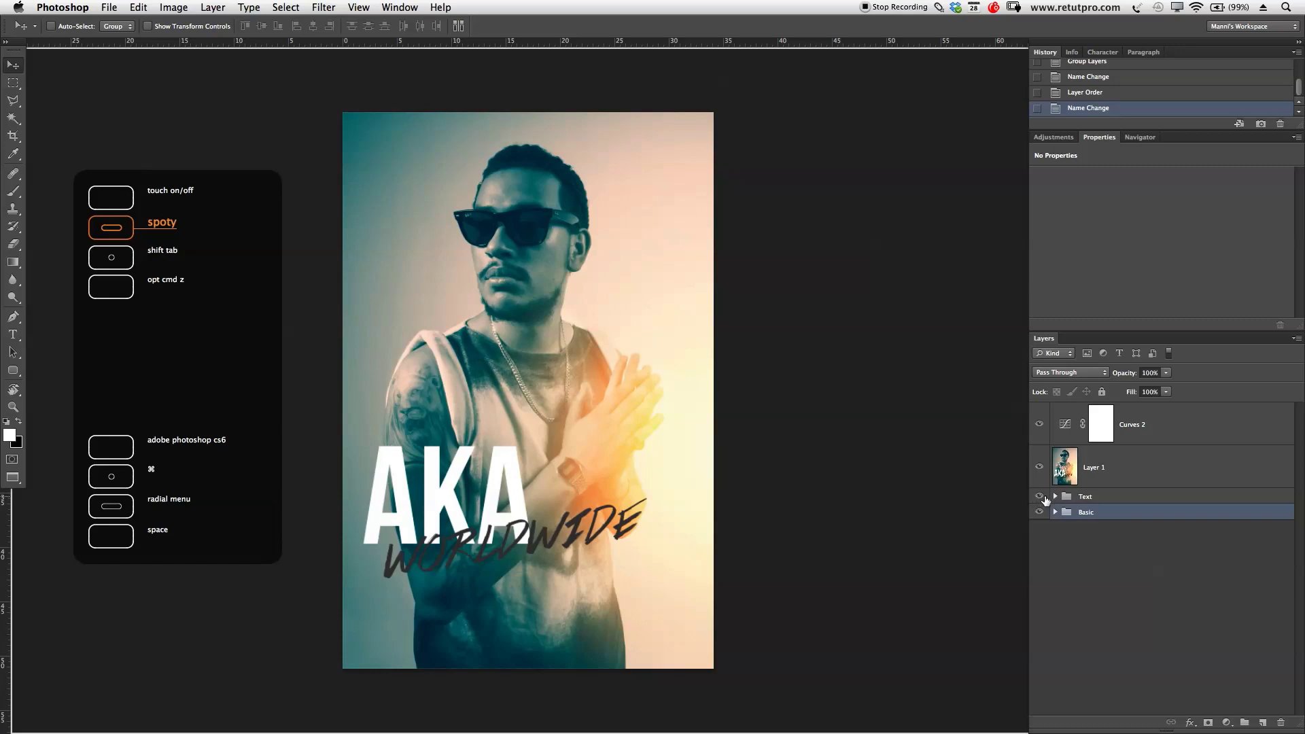
Expand the Basic group and hide the layers inside Basic and the Text group.
left_click(1055, 513)
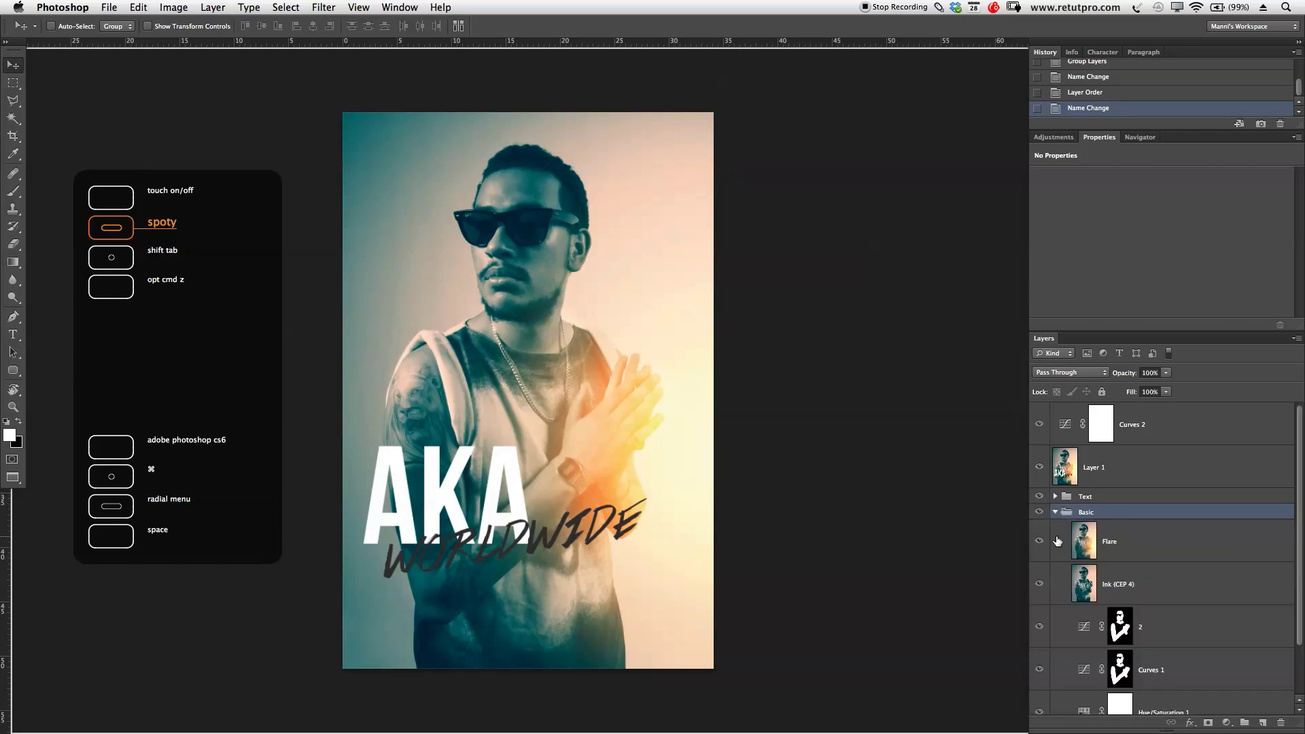
scroll(1050, 652, "down", 1)
left_click_drag(1047, 653, 1039, 408)
Toggle the stamped result layer off and on to compare the original photo with the finished portrait.
left_click(1041, 687, "alt")
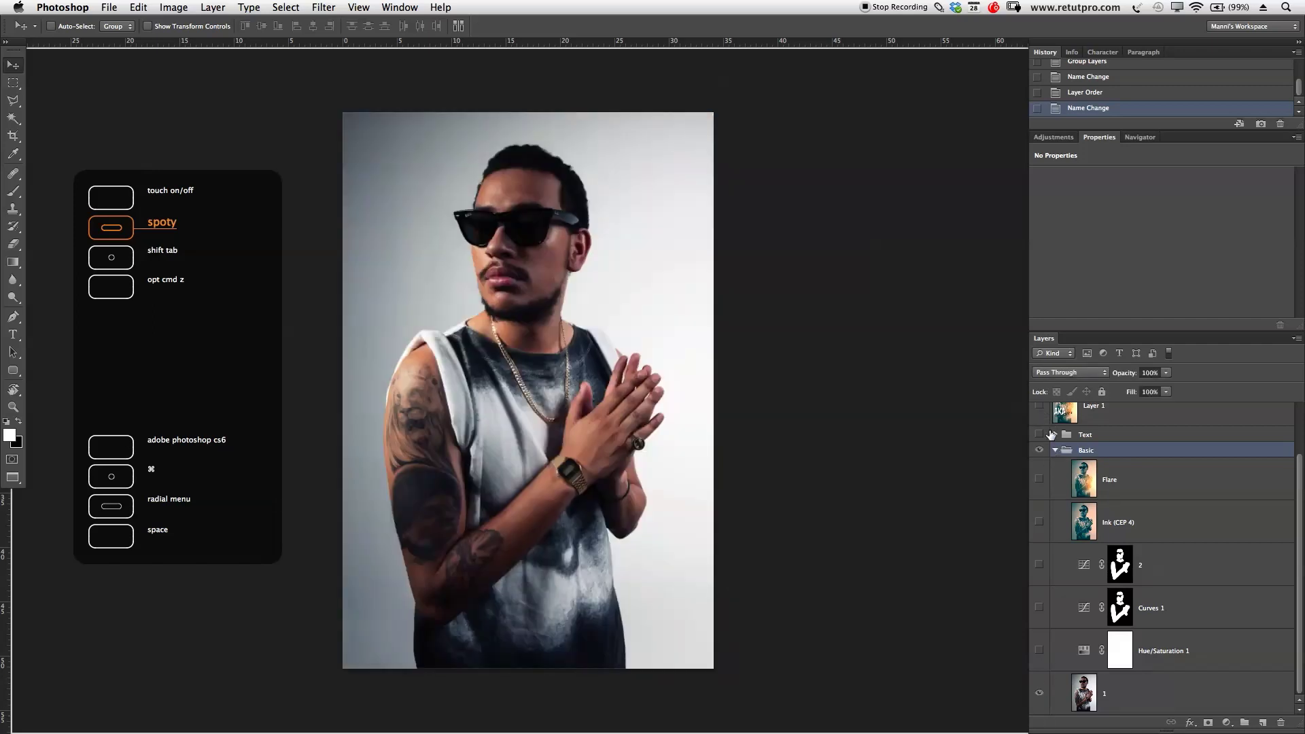
left_click(1043, 408)
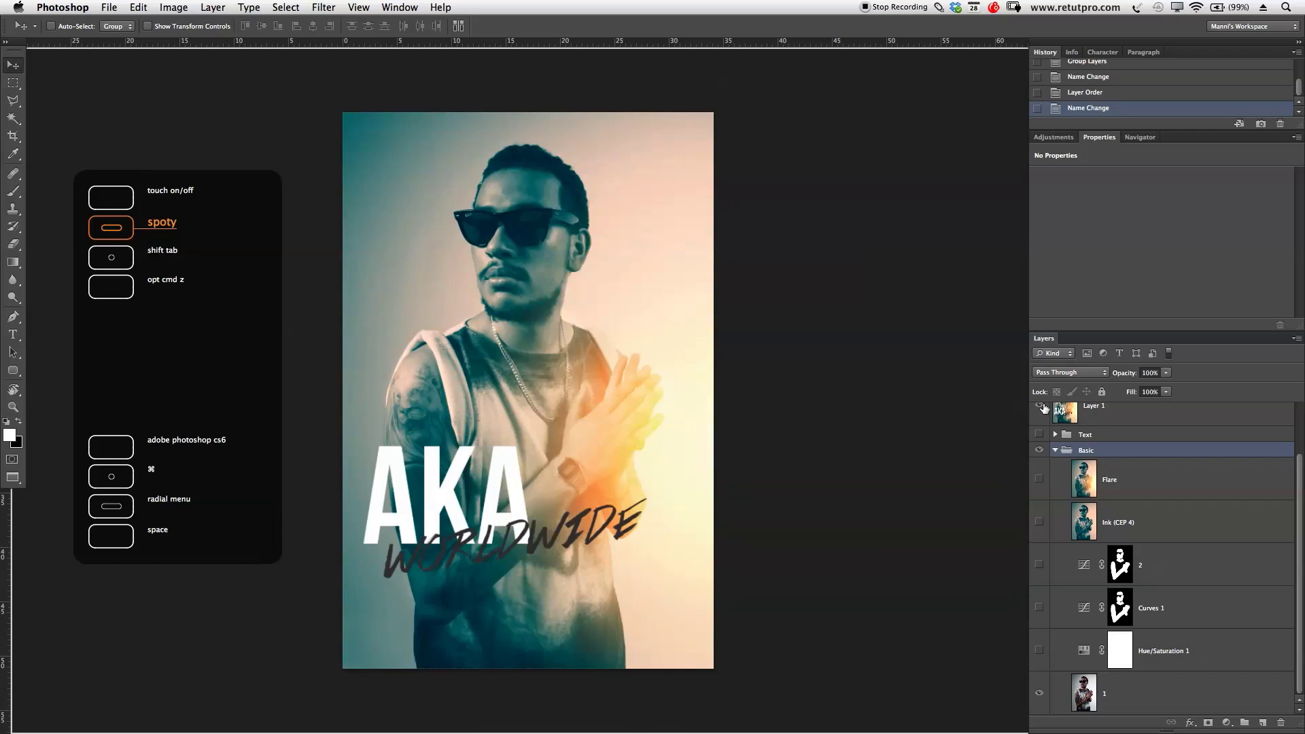
left_click(1043, 408)
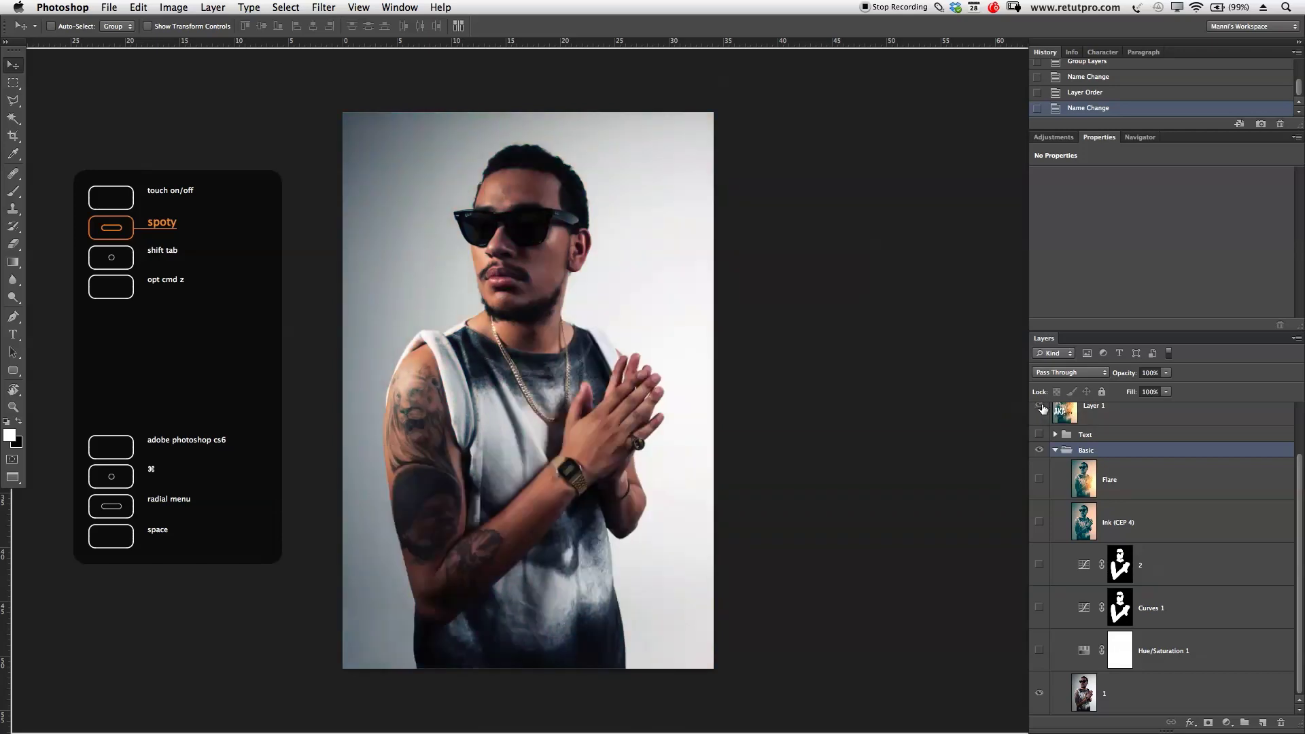